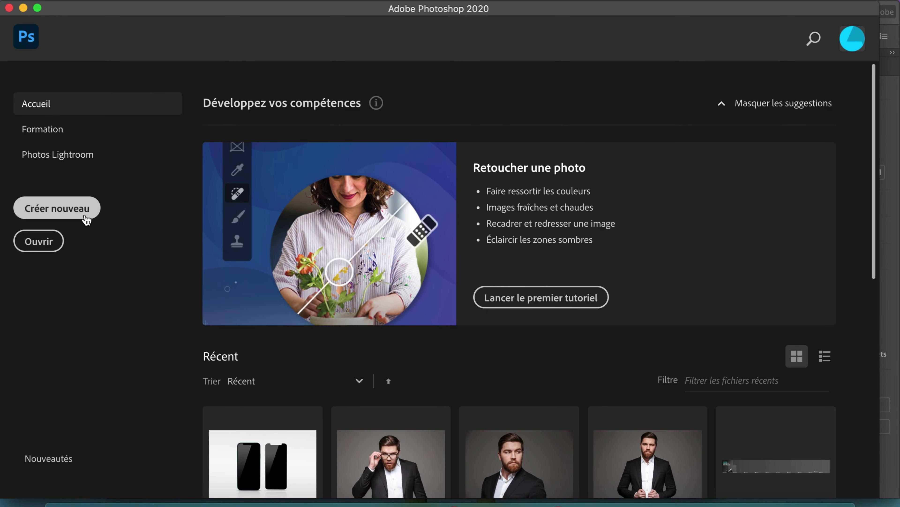
# - Create a new document 10800 pixels wide and 1350 pixels high
pyautogui.click(85, 216)
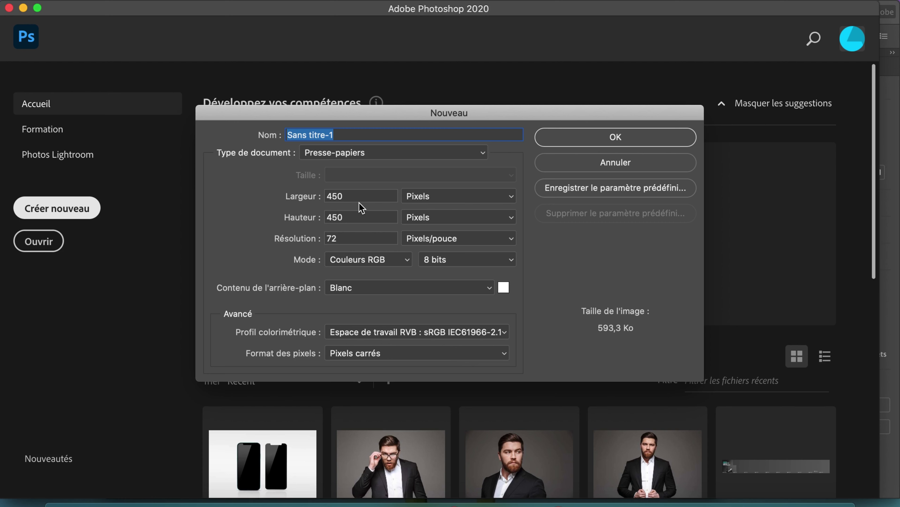
pyautogui.click(356, 195)
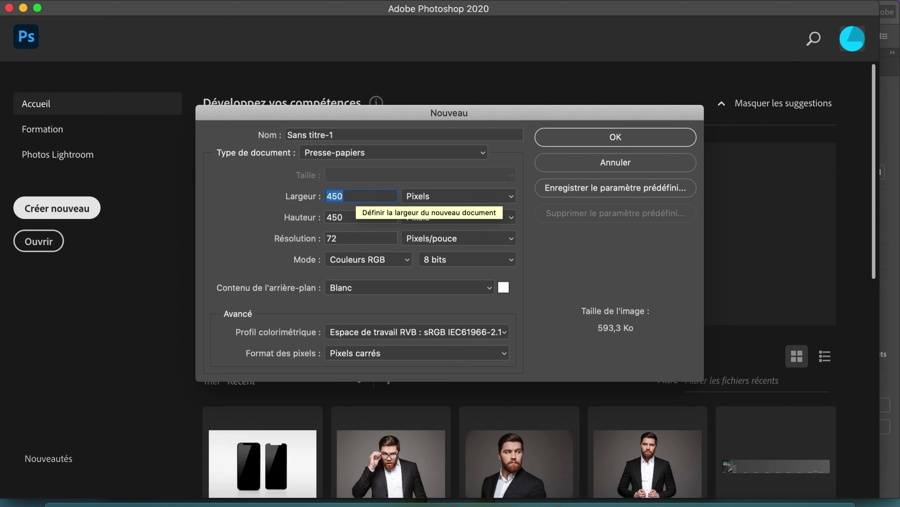
pyautogui.write('10800')
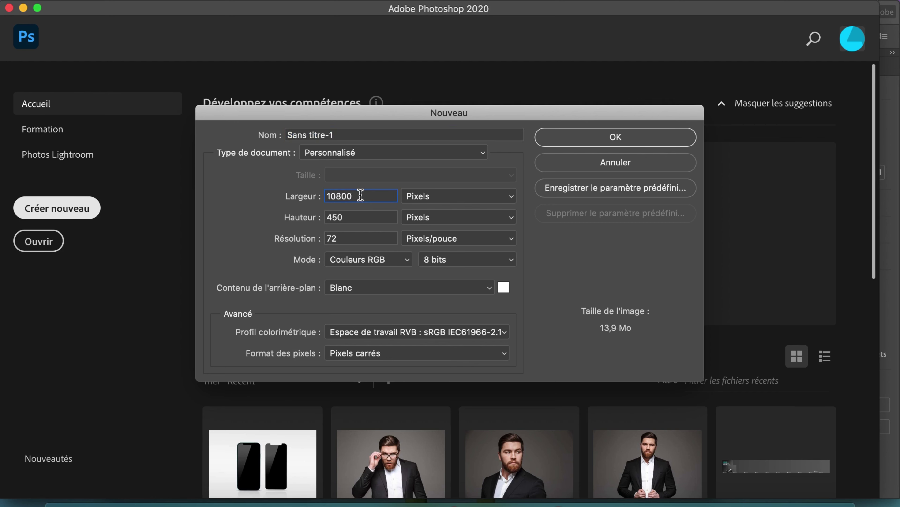
pyautogui.click(361, 213)
pyautogui.write('13')
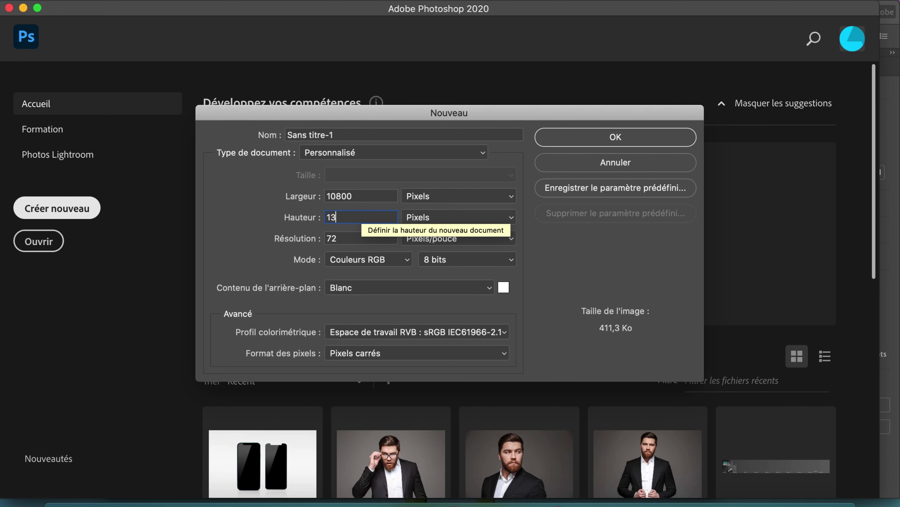
pyautogui.write('50')
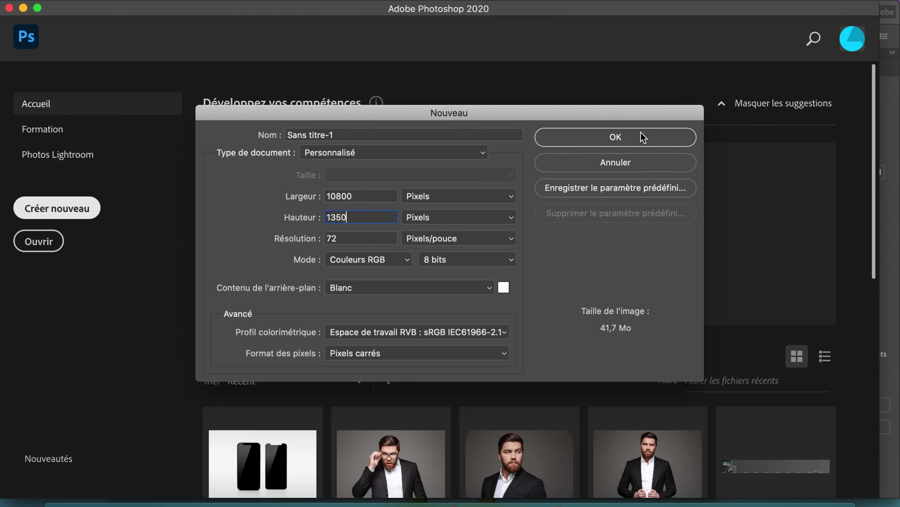
pyautogui.click(643, 142)
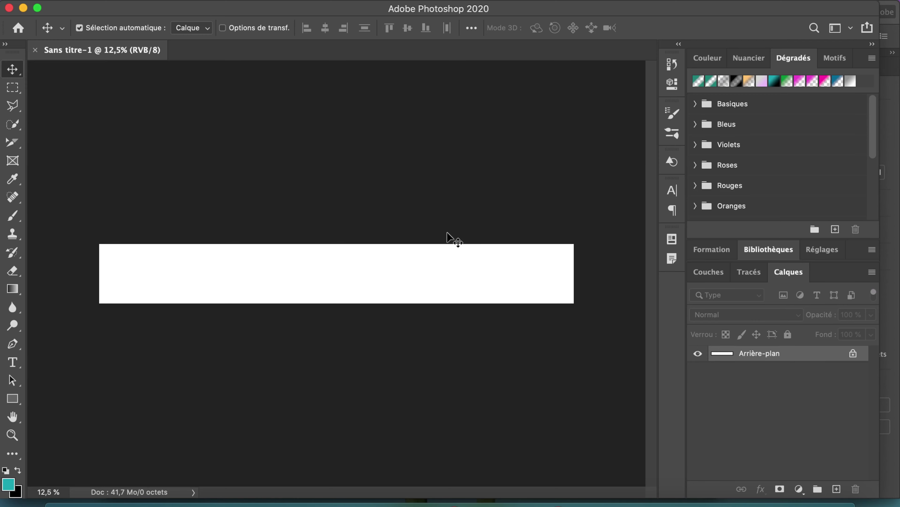
# - Start a new guide layout with 10 columns and a 100 px column gutter
pyautogui.moveTo(452, 3)
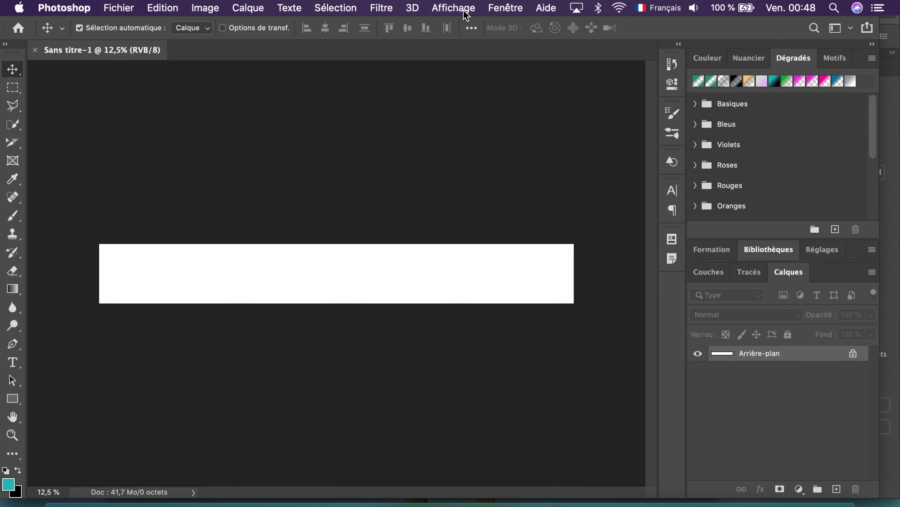
pyautogui.click(454, 8)
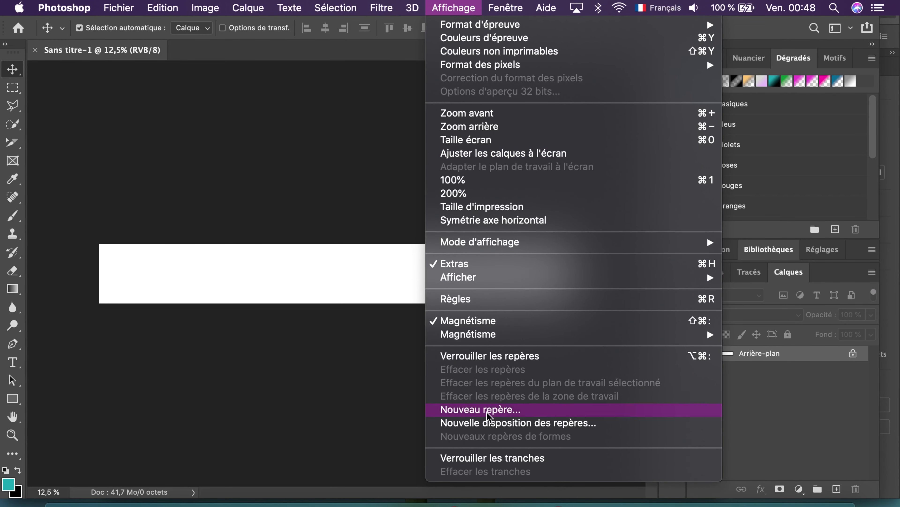
pyautogui.click(491, 422)
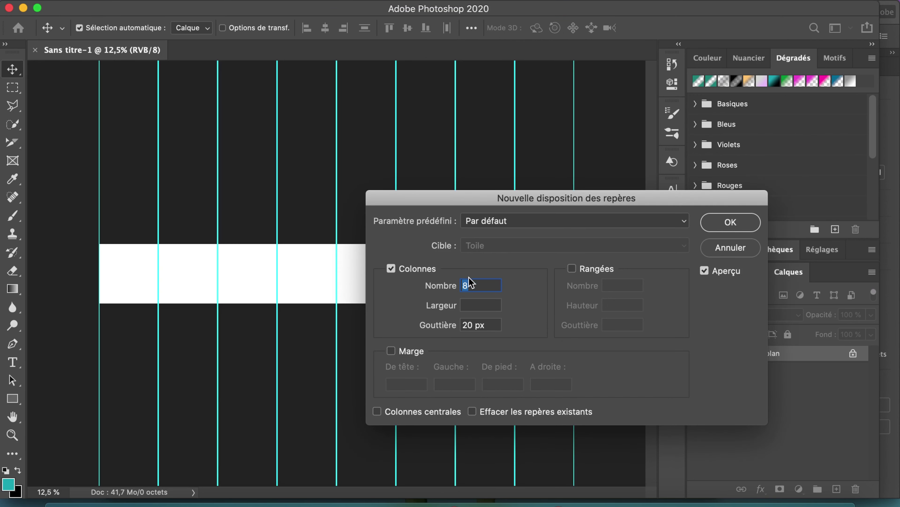
pyautogui.write('10')
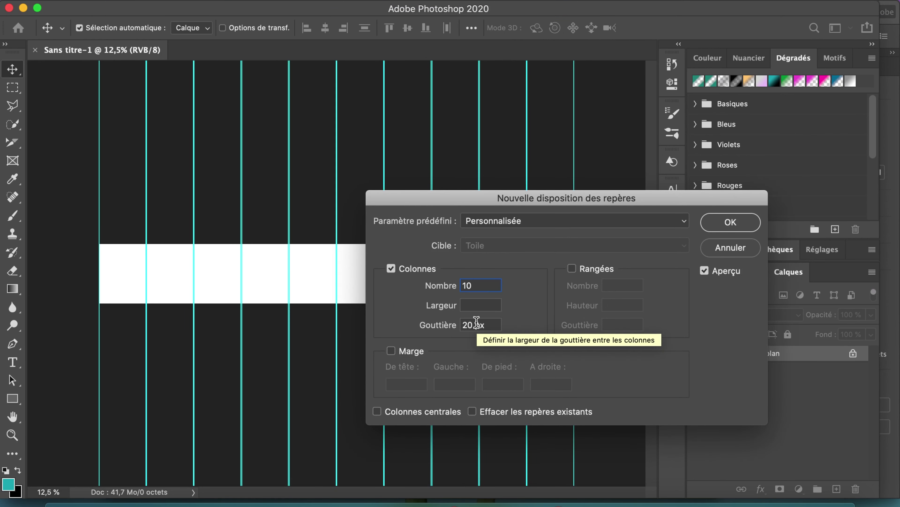
pyautogui.moveTo(474, 323); pyautogui.dragTo(406, 326)
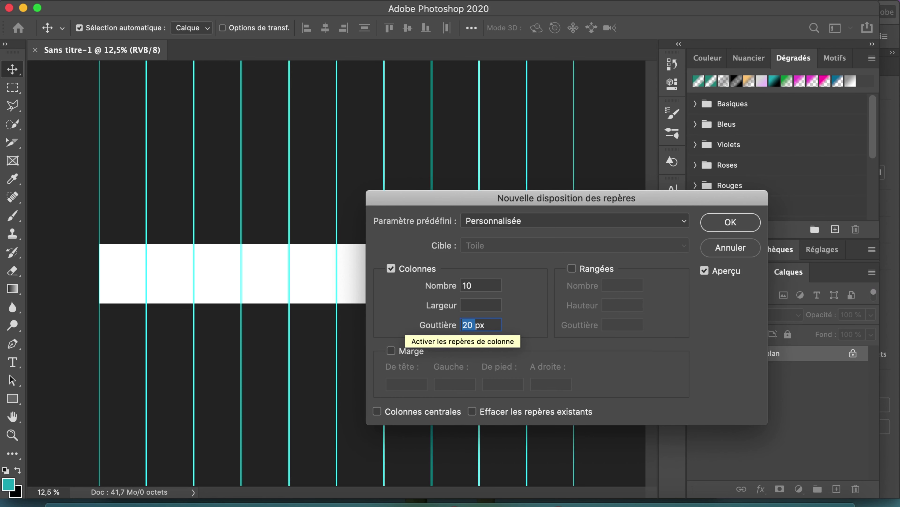
pyautogui.write('100')
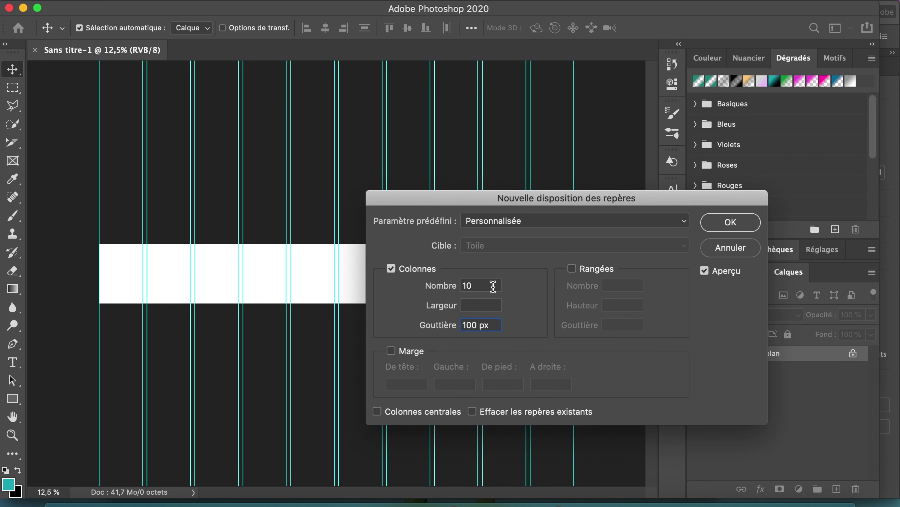
# - Enable rows in the guide layout, keeping 2 rows and setting their gutter to 1080 px
pyautogui.click(571, 269)
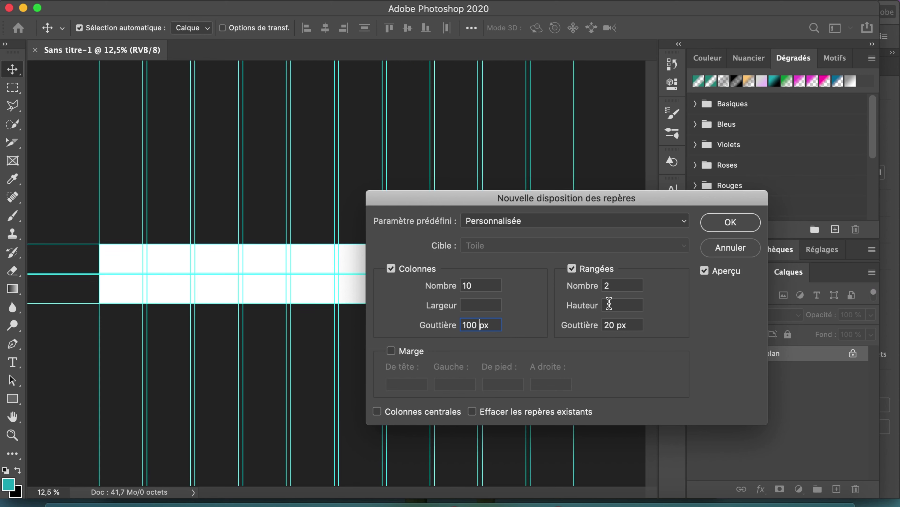
pyautogui.moveTo(616, 325); pyautogui.dragTo(567, 329)
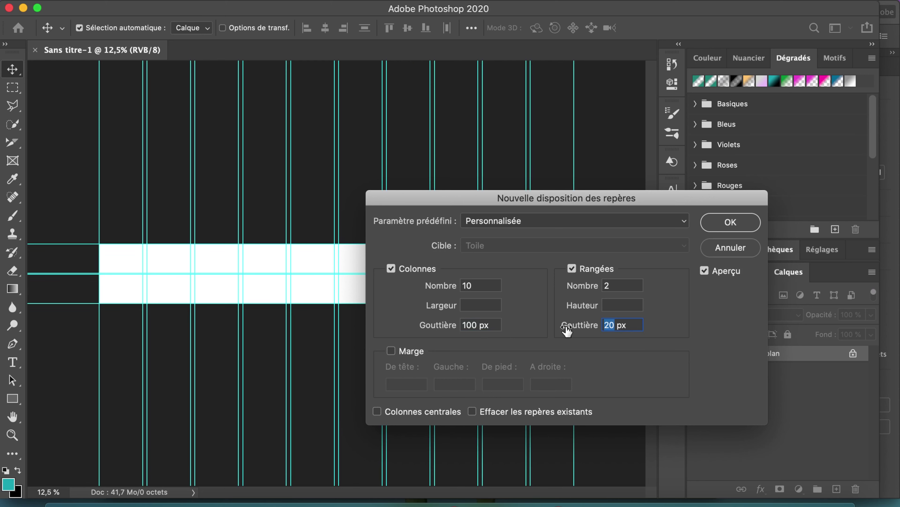
pyautogui.write('1080')
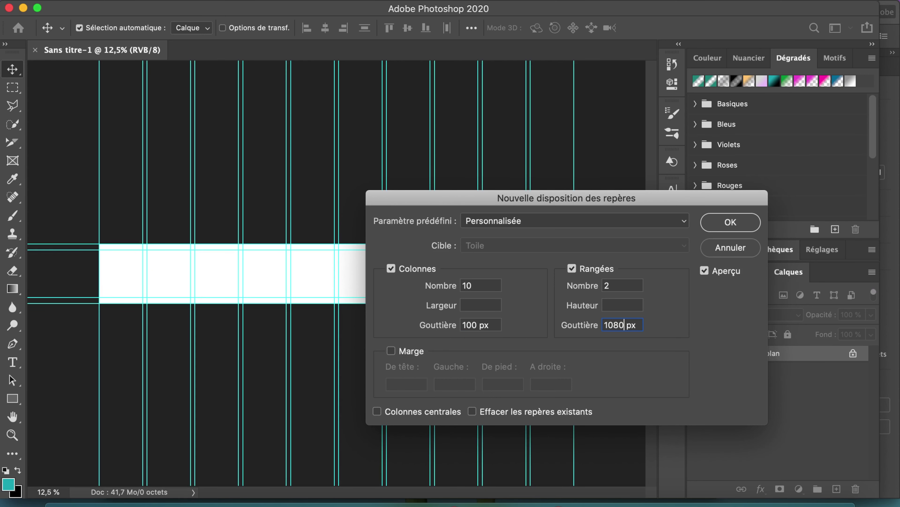
# - Enable guide margins of 50 px on the left and right, leaving the top and bottom margins empty
pyautogui.click(394, 350)
pyautogui.doubleClick(413, 385)
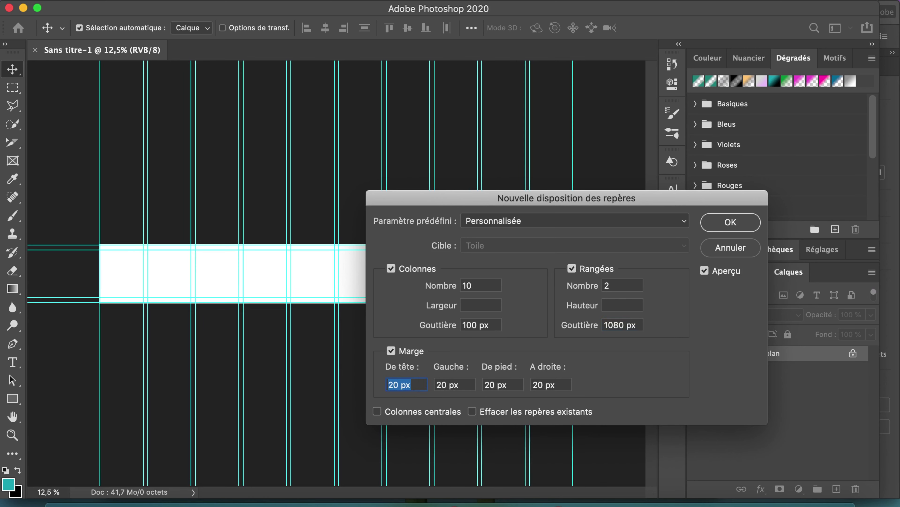
pyautogui.press('BackSpace')
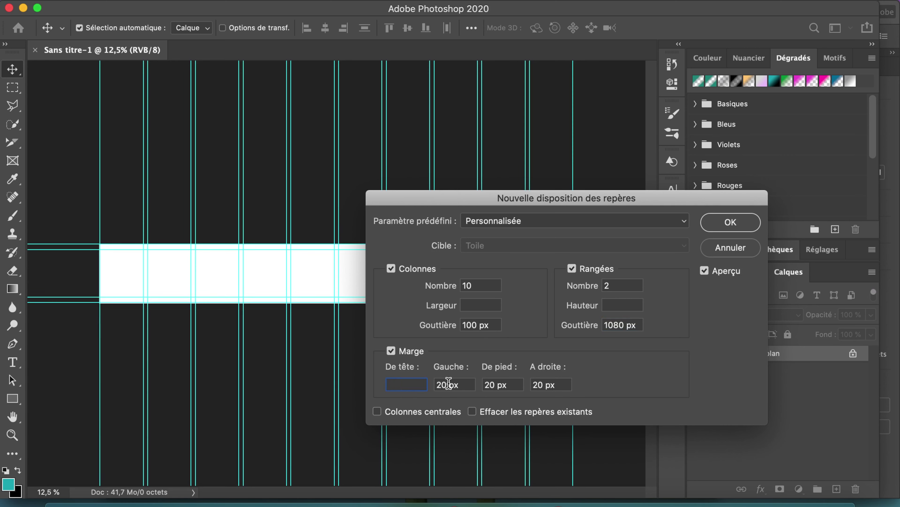
pyautogui.write('50')
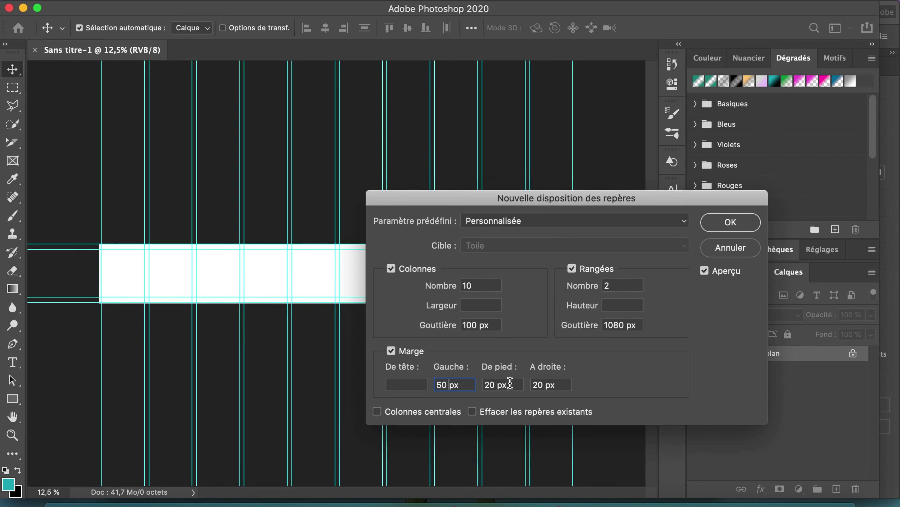
pyautogui.moveTo(507, 383); pyautogui.dragTo(438, 379)
pyautogui.press('BackSpace')
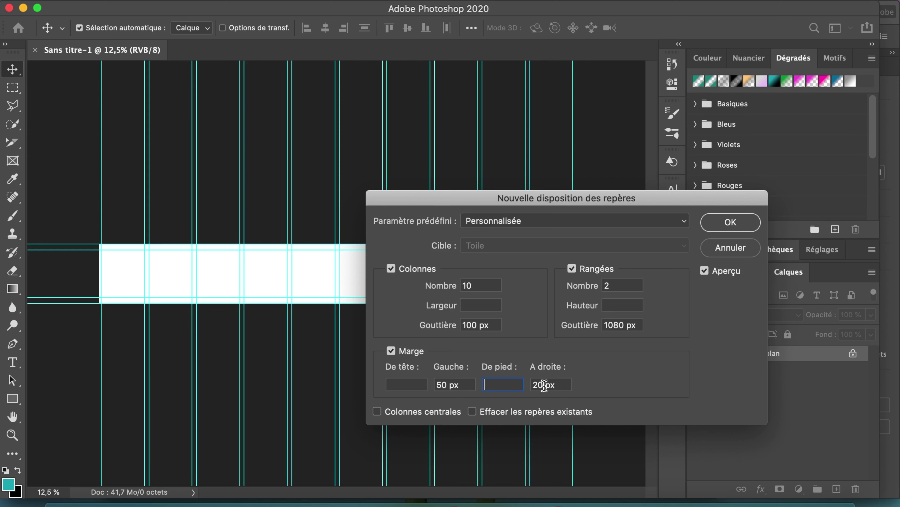
pyautogui.write('50')
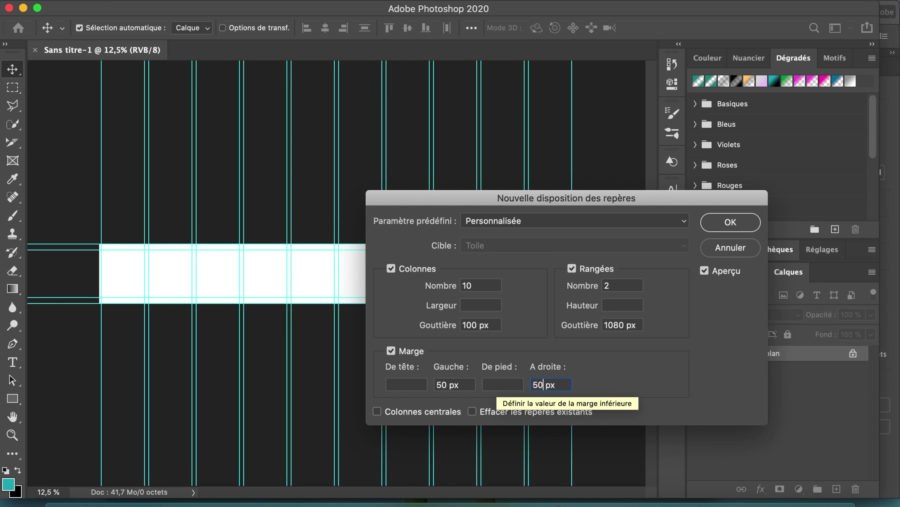
pyautogui.doubleClick(560, 386)
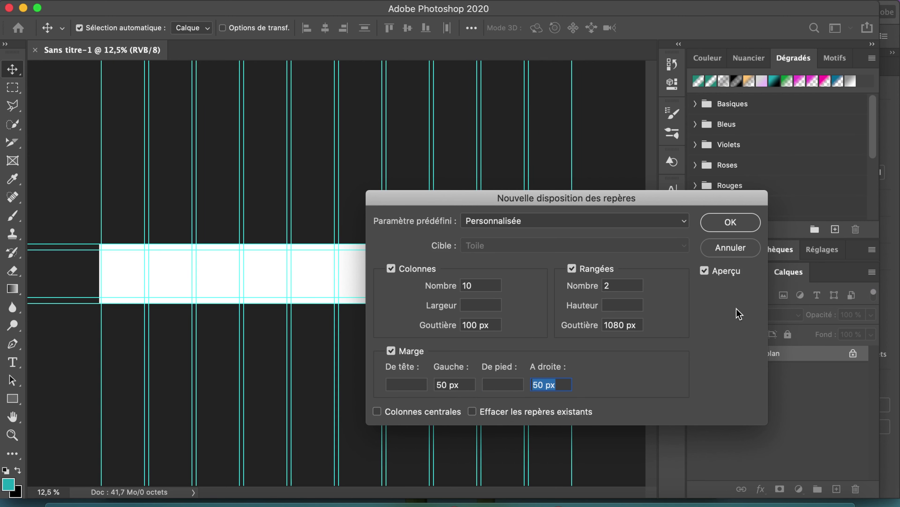
# - Apply the guide layout and lock the guides
pyautogui.click(731, 223)
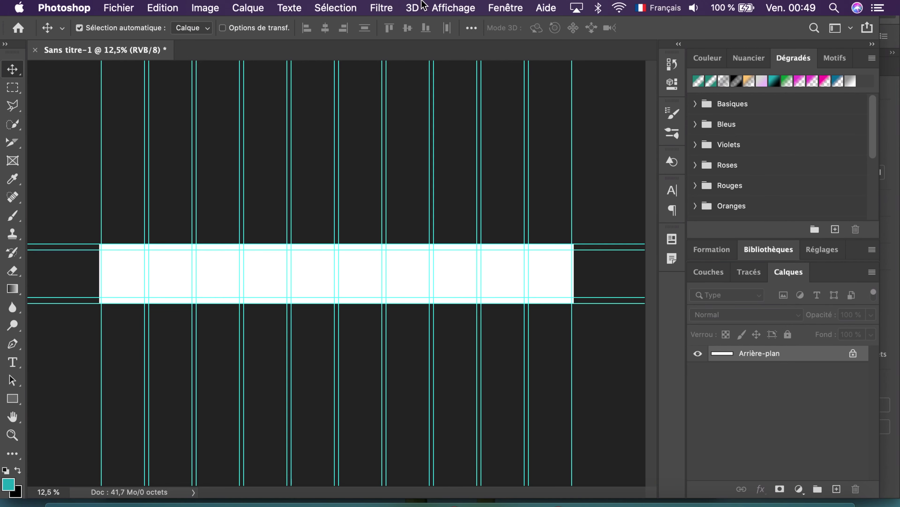
pyautogui.click(454, 8)
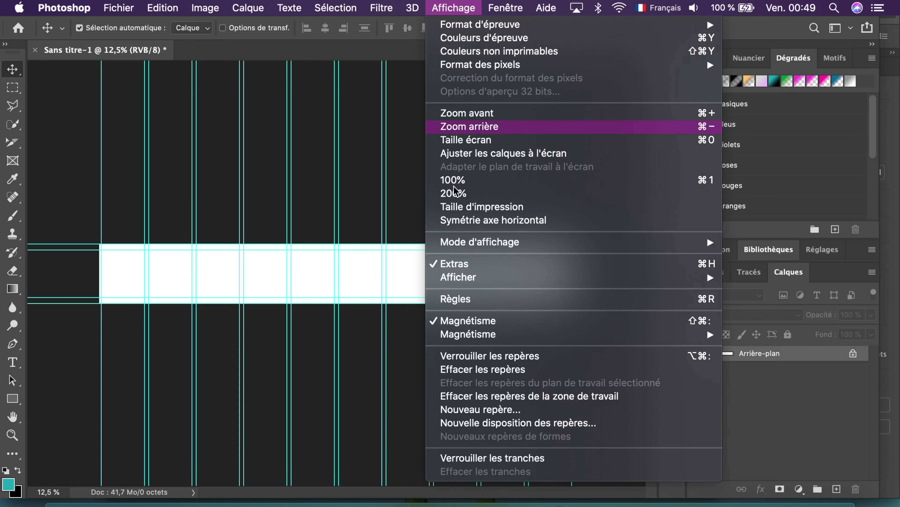
pyautogui.click(494, 356)
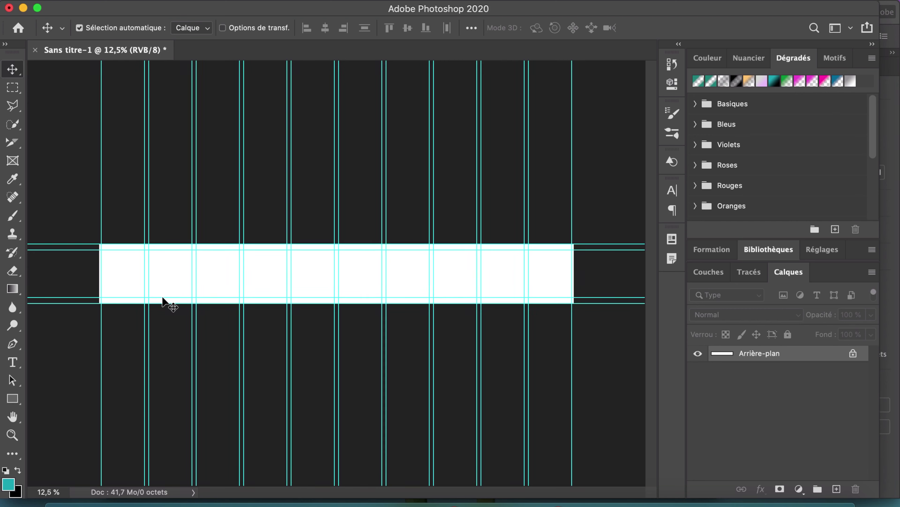
# - Divide the canvas slice vertically into 10 evenly spaced slices
pyautogui.click(13, 143)
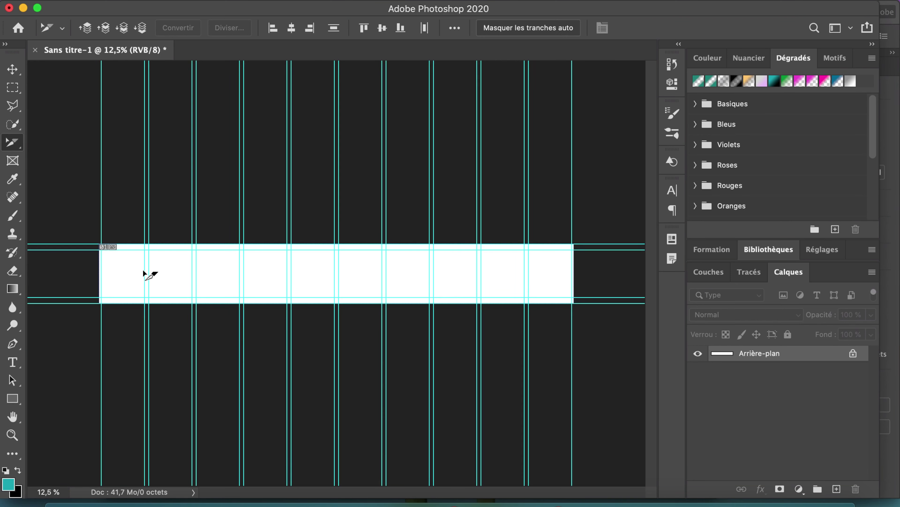
pyautogui.rightClick(117, 260)
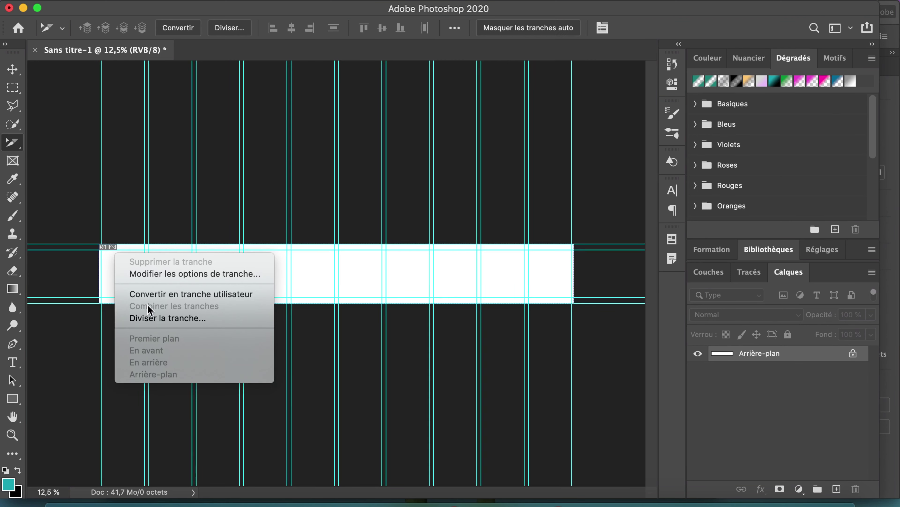
pyautogui.click(152, 318)
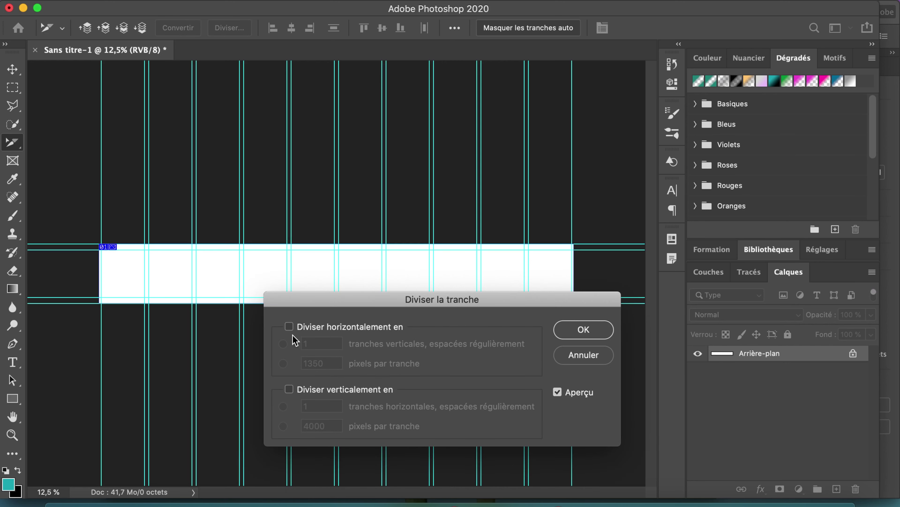
pyautogui.click(289, 389)
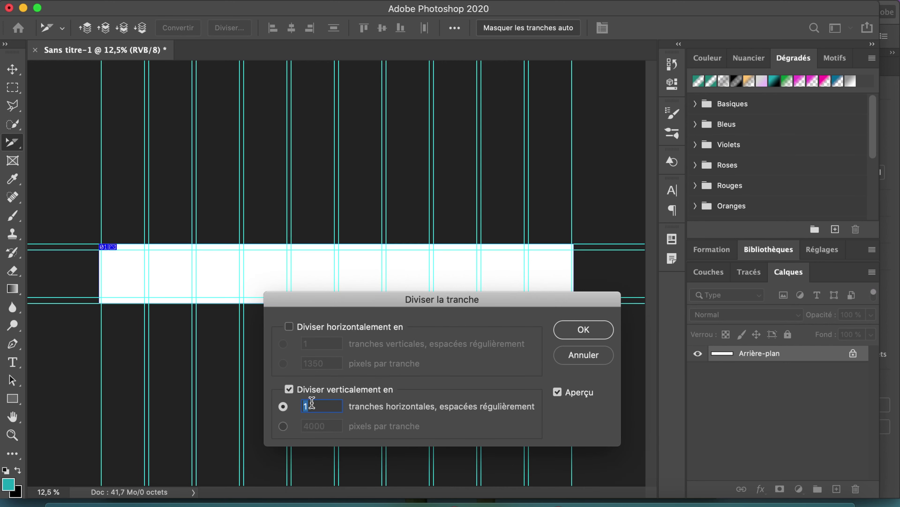
pyautogui.write('10')
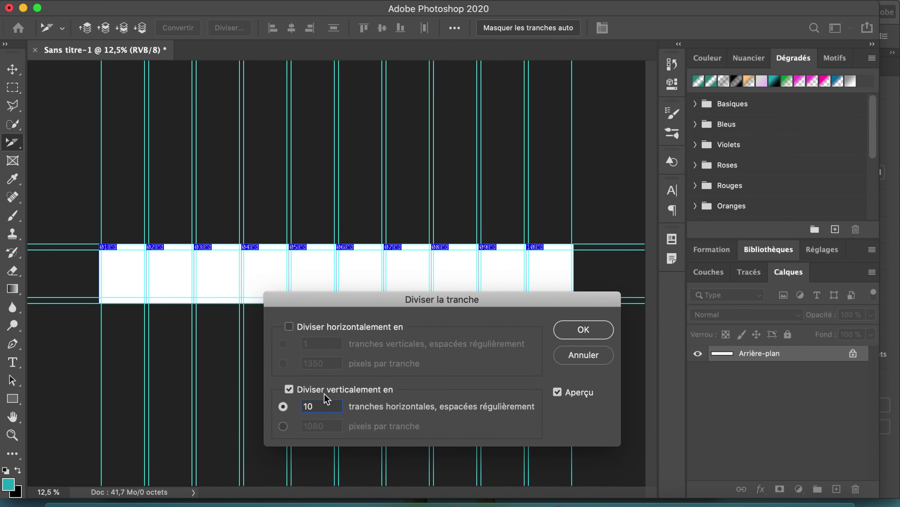
pyautogui.click(585, 330)
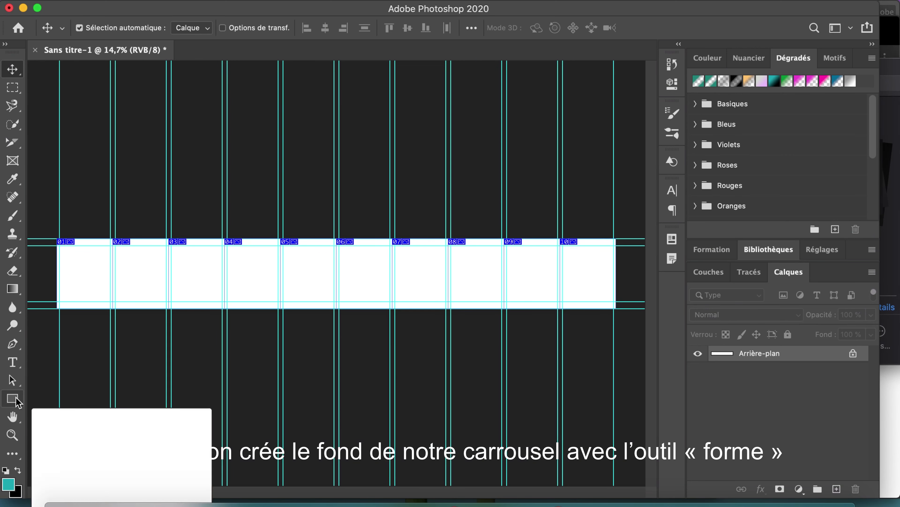
# - Set the foreground colour to dark grey 323232 for the carousel background
pyautogui.click(17, 400)
pyautogui.click(14, 482)
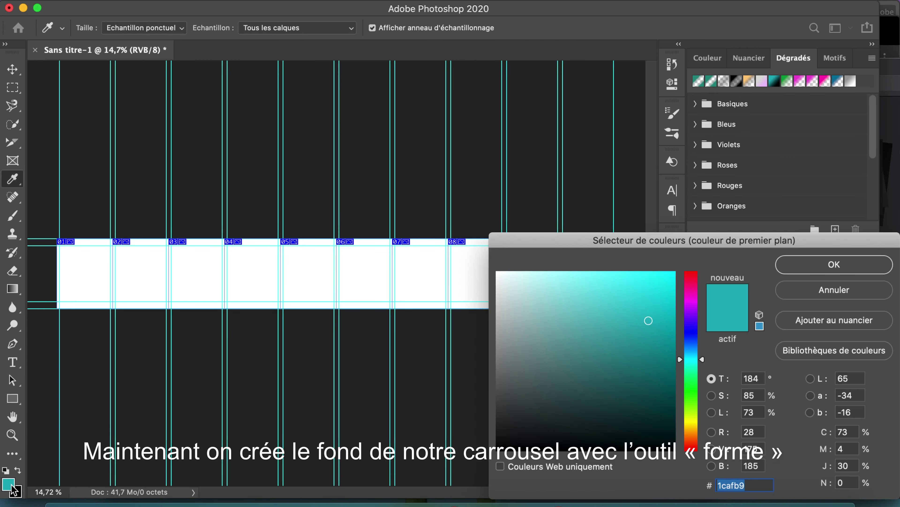
pyautogui.moveTo(575, 342)
pyautogui.mouseDown()
pyautogui.moveTo(478, 378)
pyautogui.moveTo(474, 415)
pyautogui.mouseUp()
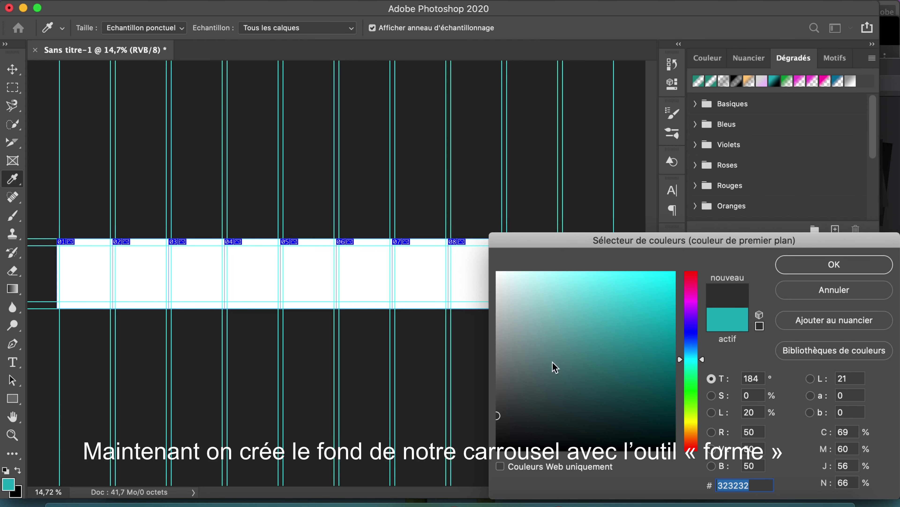
pyautogui.click(782, 271)
# - Draw a dark grey rectangle shape of 10800 by 1350 px covering the whole canvas
pyautogui.press('u')
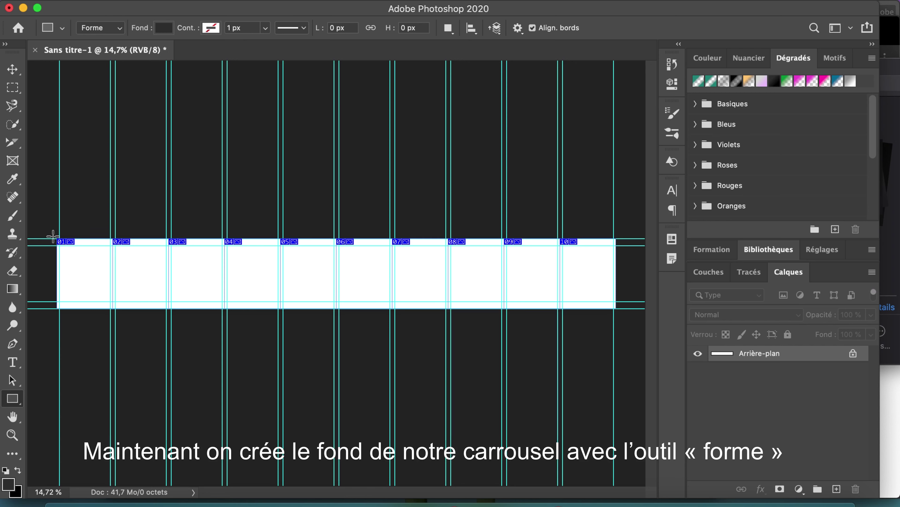
pyautogui.moveTo(53, 236); pyautogui.dragTo(619, 312)
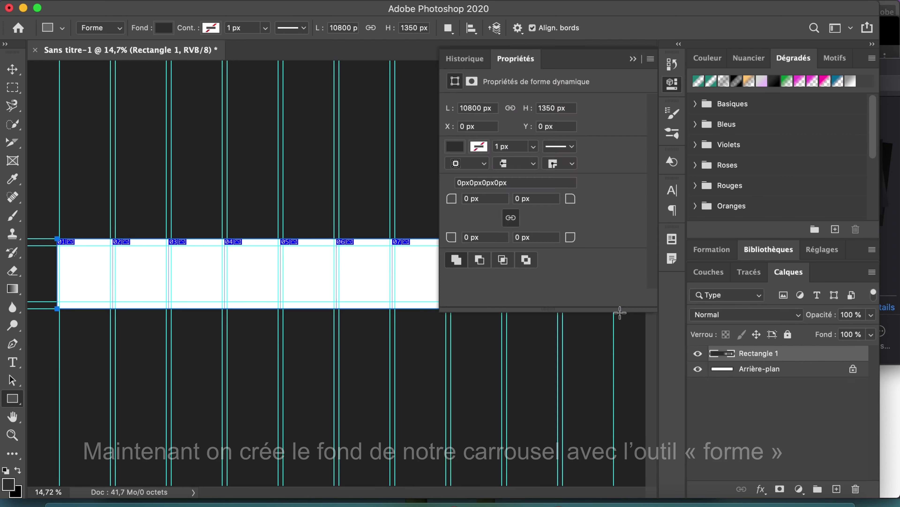
pyautogui.press('v')
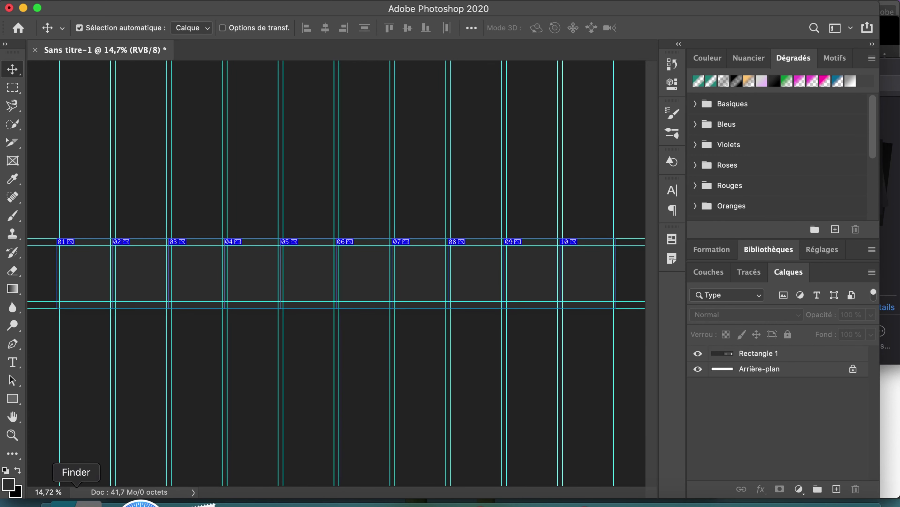
# - Place image4.png to image7.png from the transparent folder in the document and spread them along the carousel slides
pyautogui.click(77, 503)
pyautogui.click(536, 269)
pyautogui.click(535, 256)
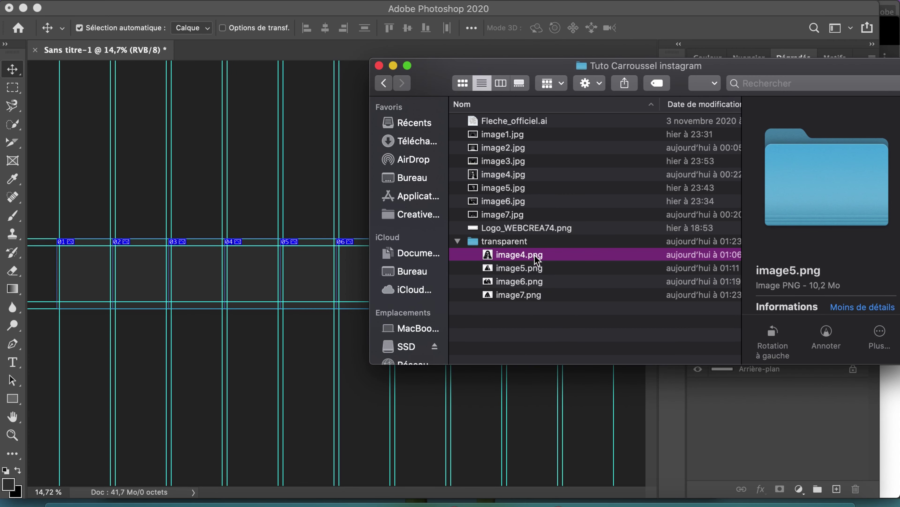
pyautogui.keyDown('shift'); pyautogui.click(539, 294); pyautogui.keyUp('shift')
pyautogui.moveTo(546, 288); pyautogui.dragTo(438, 291)
pyautogui.click(784, 28)
pyautogui.click(788, 28)
pyautogui.click(788, 27)
pyautogui.click(789, 27)
pyautogui.moveTo(342, 286)
pyautogui.mouseDown()
pyautogui.moveTo(453, 289)
pyautogui.moveTo(117, 285)
pyautogui.moveTo(337, 284)
pyautogui.mouseUp()
pyautogui.moveTo(428, 283); pyautogui.dragTo(448, 284)
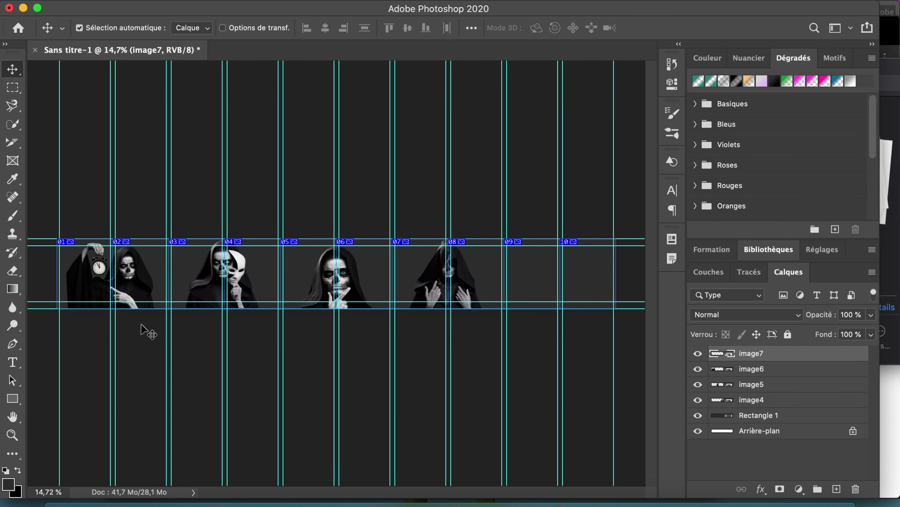
# - Place image1.jpg from the Tuto Carroussel instagram folder in the carousel
pyautogui.click(73, 504)
pyautogui.click(485, 213)
pyautogui.click(486, 202)
pyautogui.click(488, 188)
pyautogui.click(489, 175)
pyautogui.click(491, 161)
pyautogui.click(493, 151)
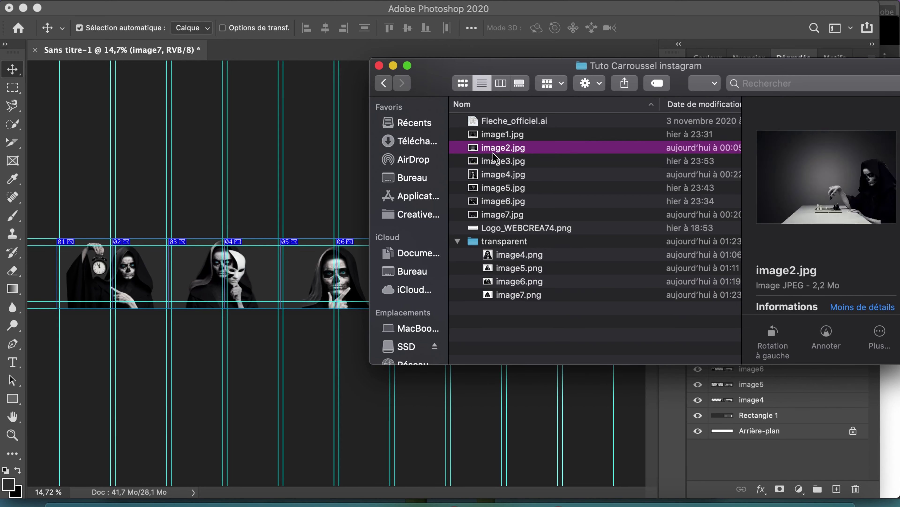
pyautogui.click(495, 136)
pyautogui.moveTo(494, 135); pyautogui.dragTo(356, 311)
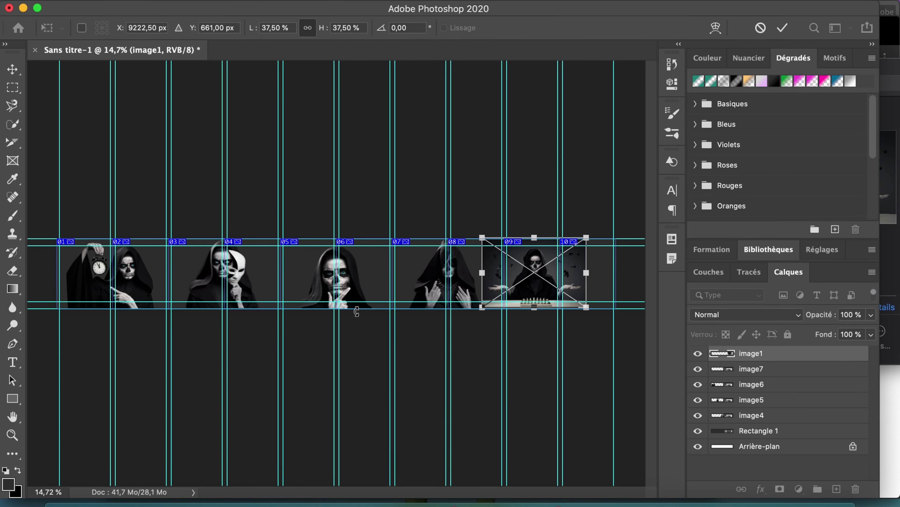
# - Lock the Rectangle 1 background layer
pyautogui.click(768, 430)
pyautogui.click(787, 334)
# - Scale the image6 clock figure to about 35.23% and position it across slides 1 and 2 along the canvas's lower edge
pyautogui.scroll(6, 56, 262)
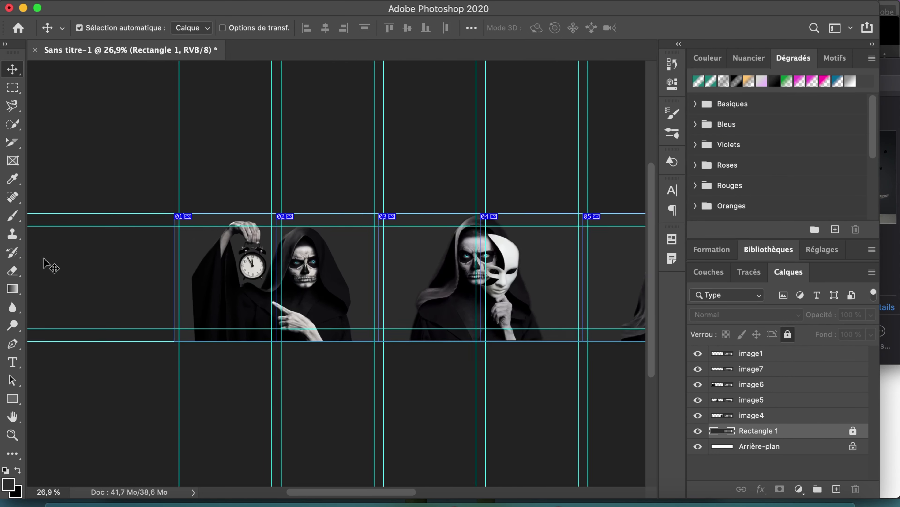
pyautogui.click(227, 277)
pyautogui.click(157, 7)
pyautogui.click(198, 314)
pyautogui.moveTo(463, 167); pyautogui.dragTo(395, 198)
pyautogui.moveTo(355, 278); pyautogui.dragTo(347, 300)
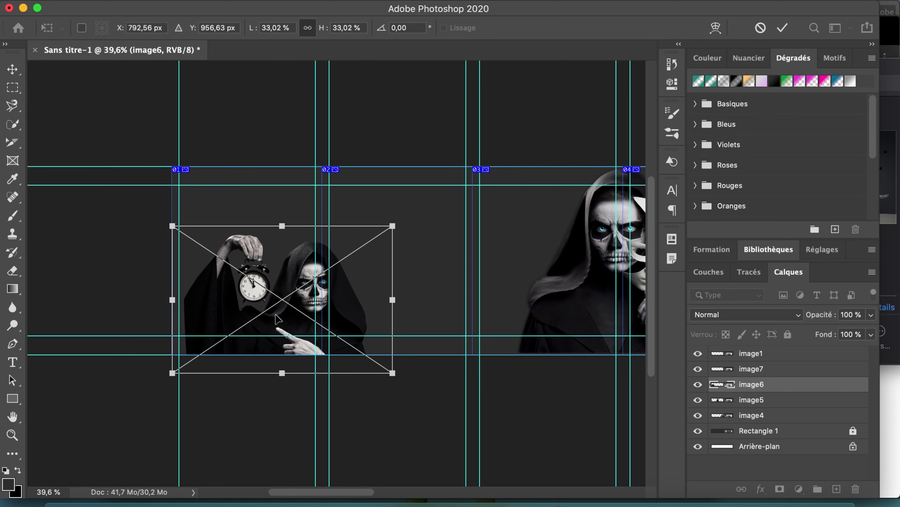
pyautogui.moveTo(392, 225); pyautogui.dragTo(398, 227)
pyautogui.moveTo(355, 294); pyautogui.dragTo(354, 282)
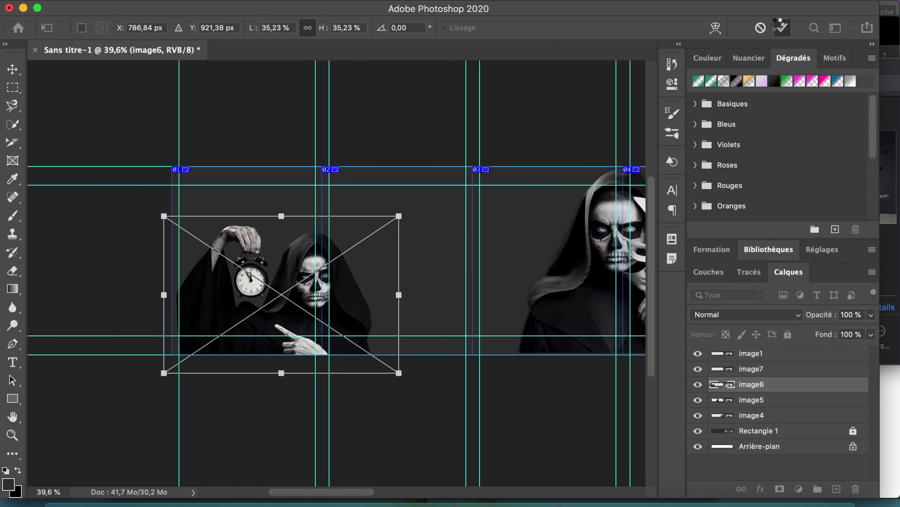
pyautogui.click(782, 27)
pyautogui.moveTo(563, 262); pyautogui.dragTo(480, 274)
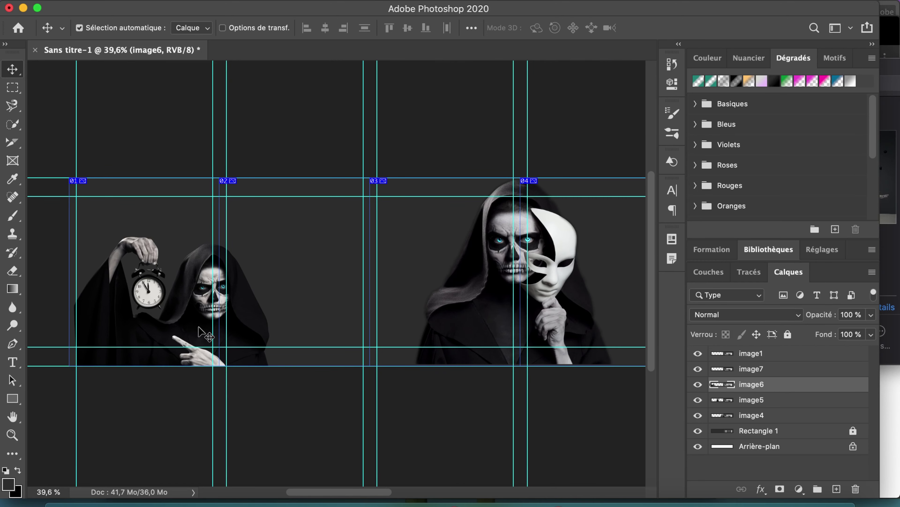
pyautogui.moveTo(199, 326); pyautogui.dragTo(203, 328)
# - Move image1 towards slides 5 and 6 and image4 to slide 9
pyautogui.click(562, 283)
pyautogui.hscroll(10, 567, 305)
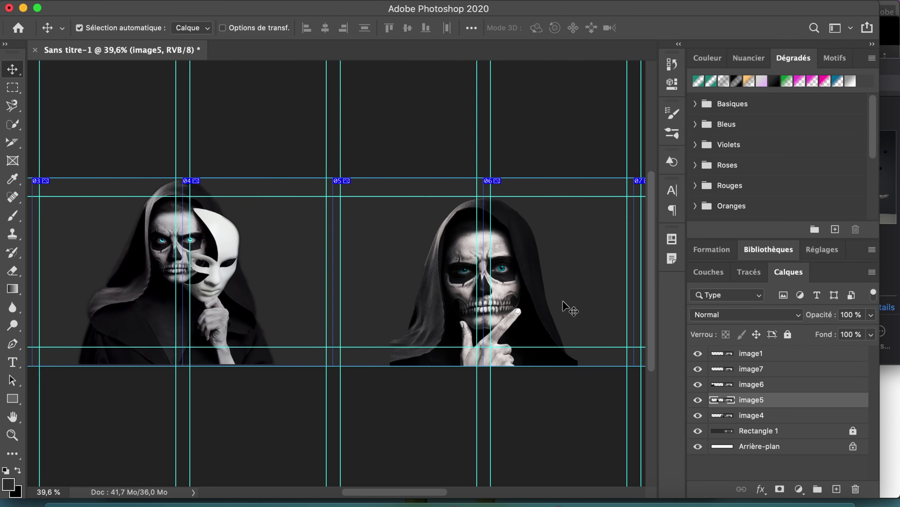
pyautogui.scroll(-5, 566, 305)
pyautogui.hscroll(3, 553, 312)
pyautogui.moveTo(553, 312); pyautogui.dragTo(296, 344)
pyautogui.moveTo(291, 256); pyautogui.dragTo(604, 247)
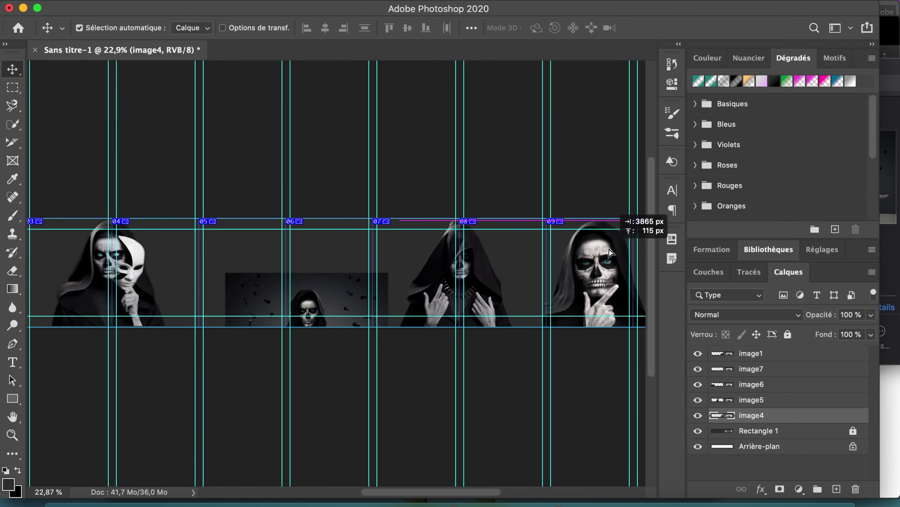
# - Scale the image5 mask figure to about 32.63% and position it across slides 3 and 4 on the canvas's lower edge
pyautogui.hscroll(-10, 531, 263)
pyautogui.scroll(-1, 532, 263)
pyautogui.click(317, 266)
pyautogui.click(163, 6)
pyautogui.click(198, 316)
pyautogui.moveTo(407, 198); pyautogui.dragTo(368, 228)
pyautogui.moveTo(316, 283); pyautogui.dragTo(336, 283)
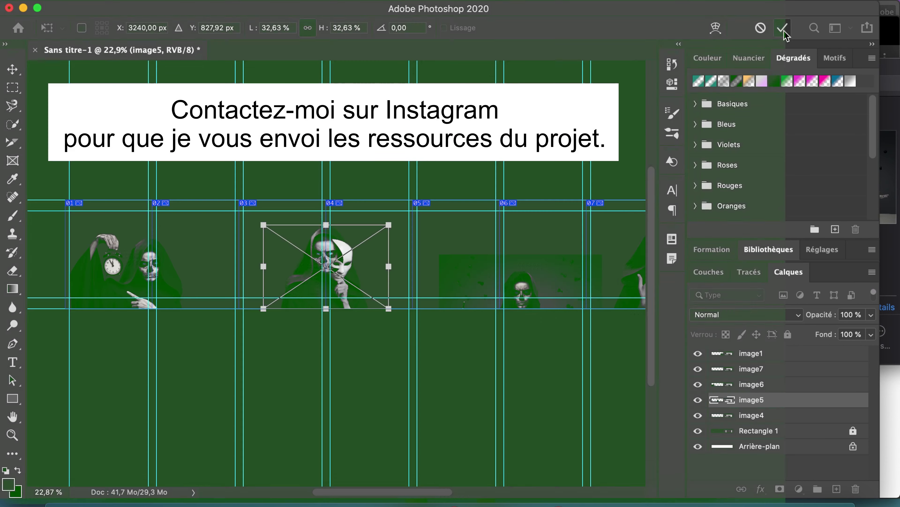
pyautogui.click(783, 28)
# - Move the image1 chess photo up so it fills the canvas height over slides 5 and 6
pyautogui.hscroll(3, 505, 263)
pyautogui.click(505, 263)
pyautogui.moveTo(505, 263); pyautogui.dragTo(487, 223)
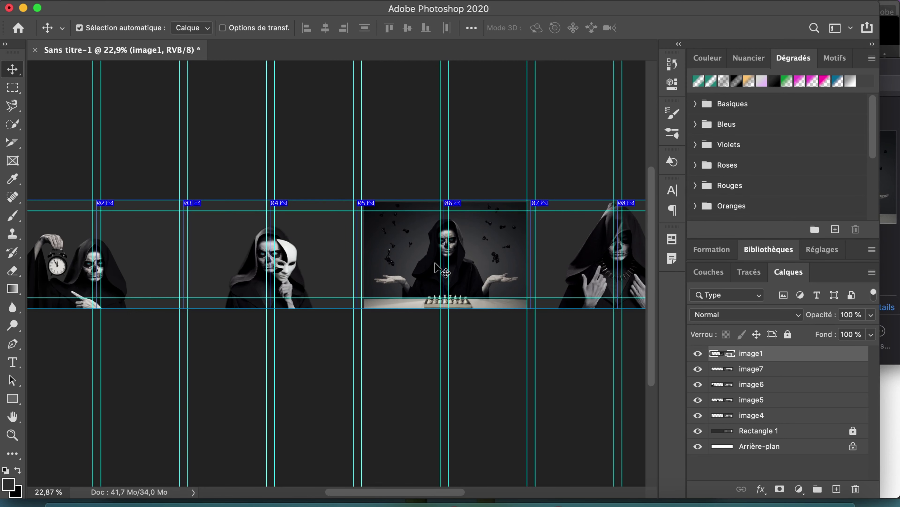
# - Try moving image1 to slides 7 and 8 and image7 further along the carousel
pyautogui.moveTo(436, 264); pyautogui.dragTo(562, 264)
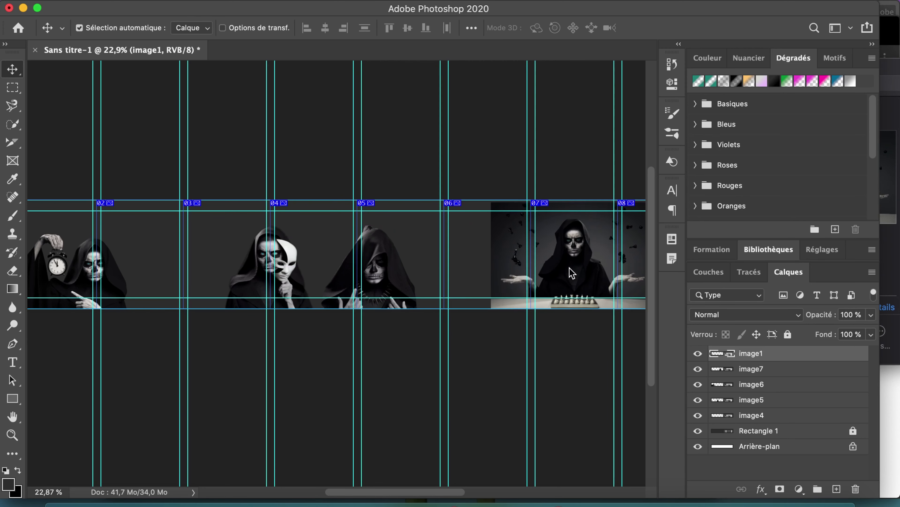
pyautogui.scroll(-2, 458, 334)
pyautogui.moveTo(296, 274); pyautogui.dragTo(604, 279)
pyautogui.hscroll(-4, 605, 279)
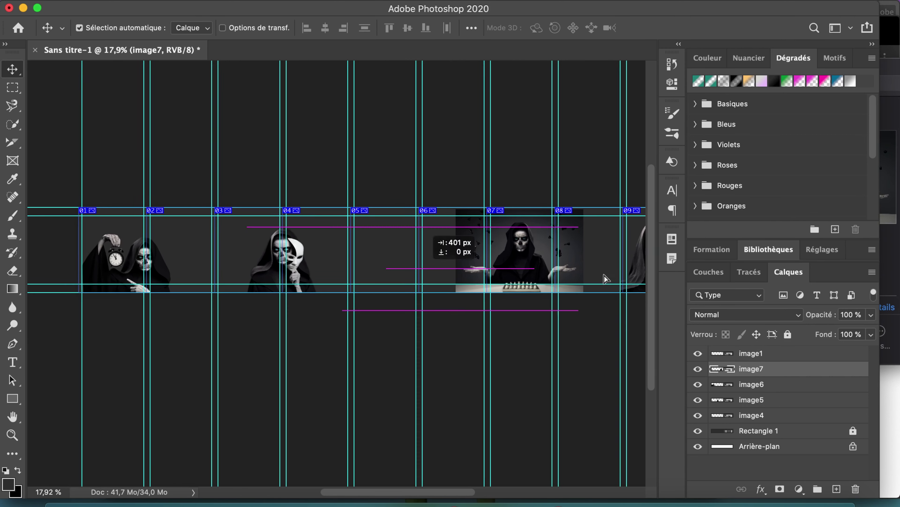
# - Position image1 over slides 5 and 6 and image4 across slides 7 and 8
pyautogui.hscroll(1, 605, 280)
pyautogui.moveTo(536, 261); pyautogui.dragTo(433, 261)
pyautogui.hscroll(4, 494, 305)
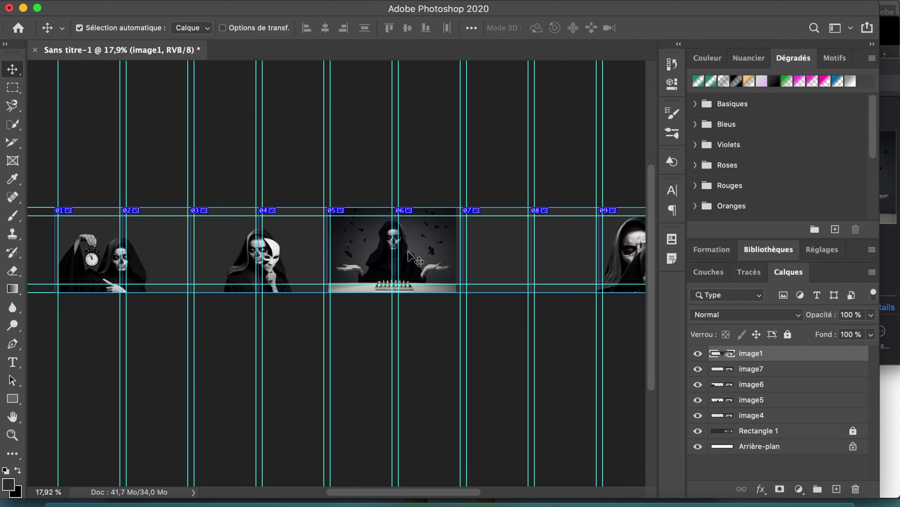
pyautogui.moveTo(576, 265); pyautogui.dragTo(477, 273)
pyautogui.hscroll(-3, 469, 342)
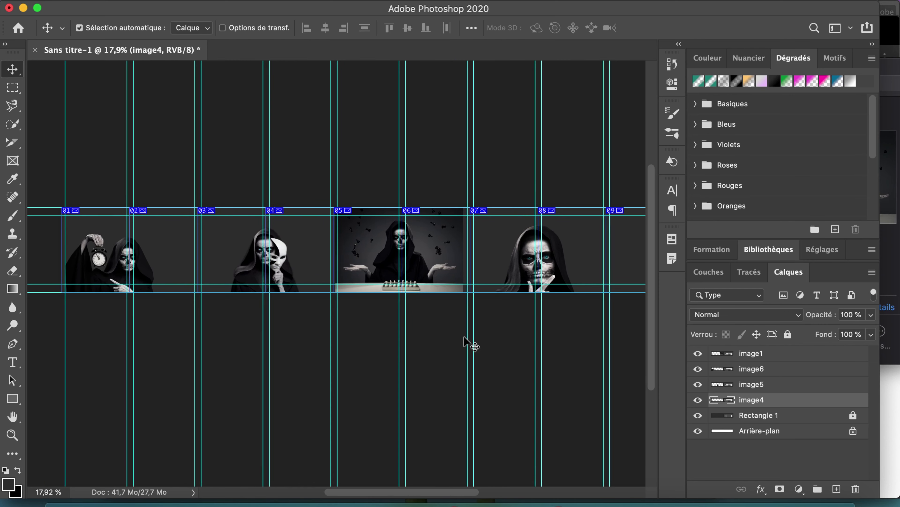
# - Add the text "IL EST TEMPS" above the raised hand on slide 1
pyautogui.scroll(1, 346, 273)
pyautogui.scroll(10, 345, 273)
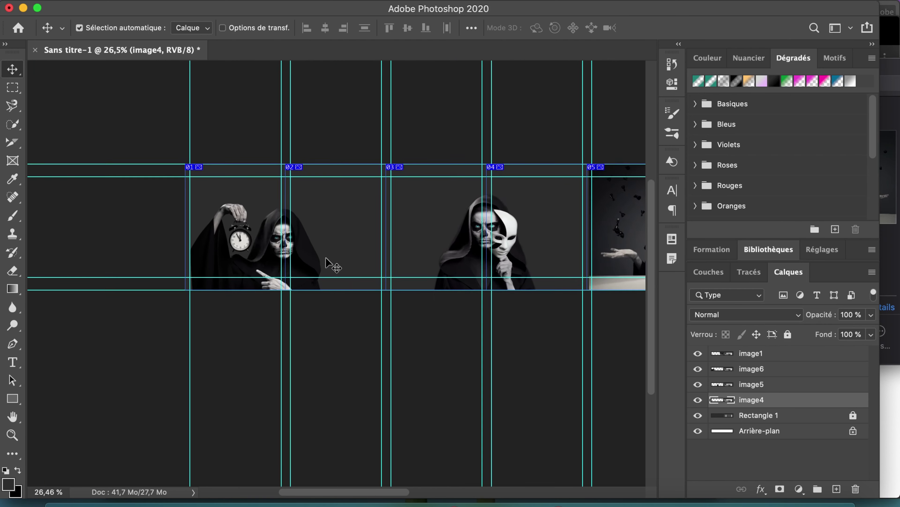
pyautogui.hscroll(-2, 329, 264)
pyautogui.scroll(3, 330, 264)
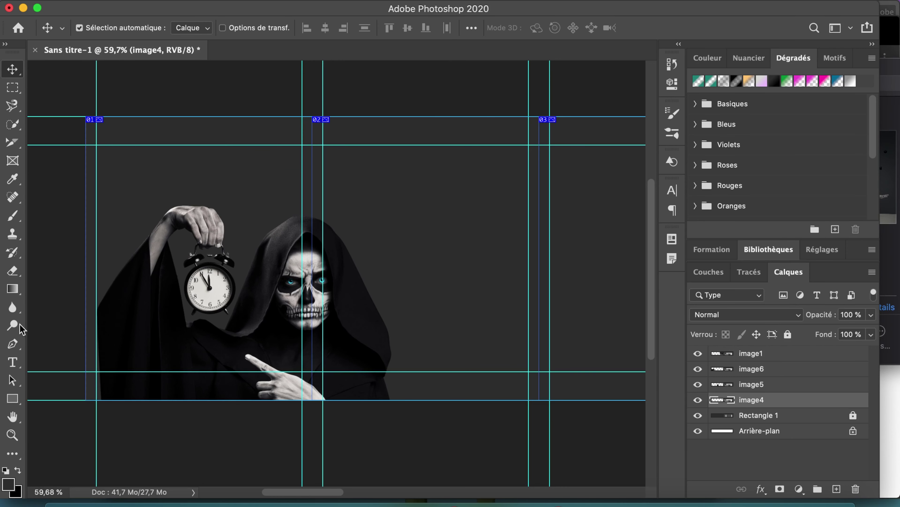
pyautogui.click(13, 362)
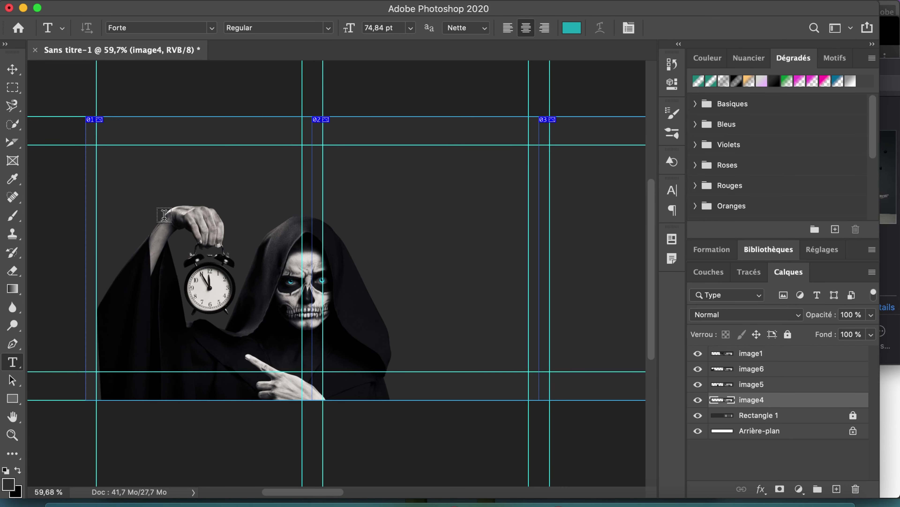
pyautogui.click(134, 190)
pyautogui.write('IL')
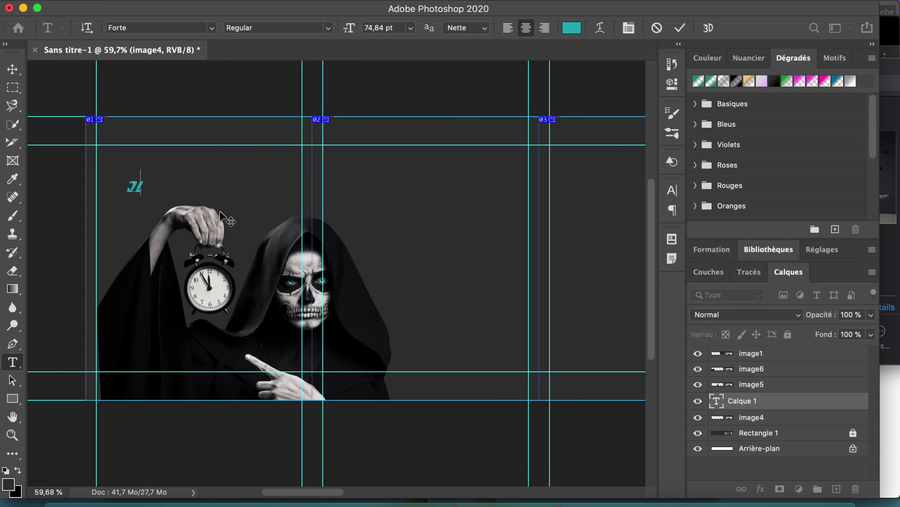
pyautogui.write(' EST TEMPS')
# - Colour the slide 1 title white (ffffff) and set its font to Montserrat Black Italic
pyautogui.press('super+a')
pyautogui.click(8, 484)
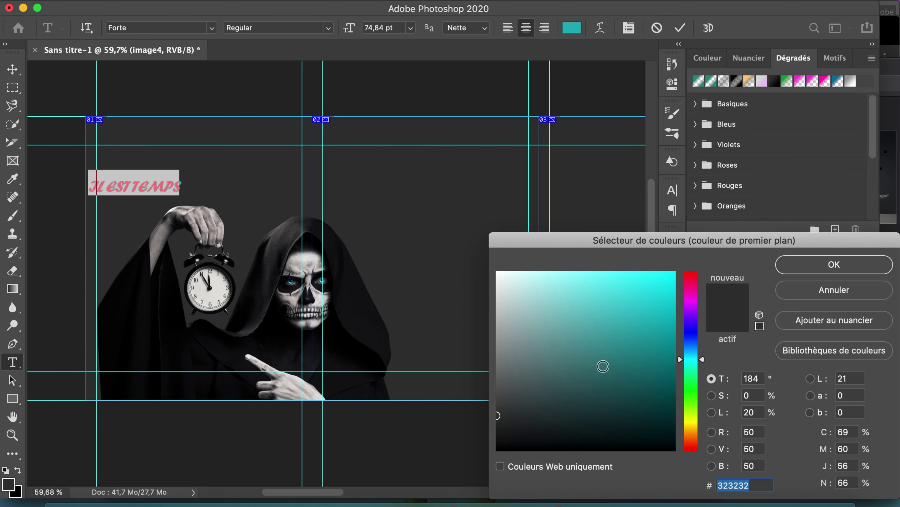
pyautogui.write('ffffff')
pyautogui.press('Return')
pyautogui.click(212, 28)
pyautogui.click(139, 84)
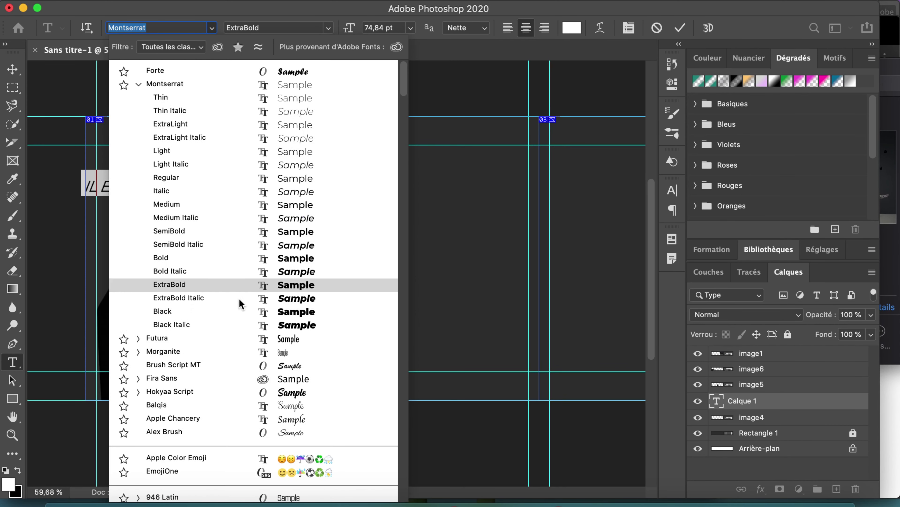
pyautogui.click(244, 324)
pyautogui.press('Escape')
# - Reposition the slide 1 title above the clock figure and enlarge its font size to 117.84 pt
pyautogui.press('v')
pyautogui.moveTo(129, 191); pyautogui.dragTo(196, 176)
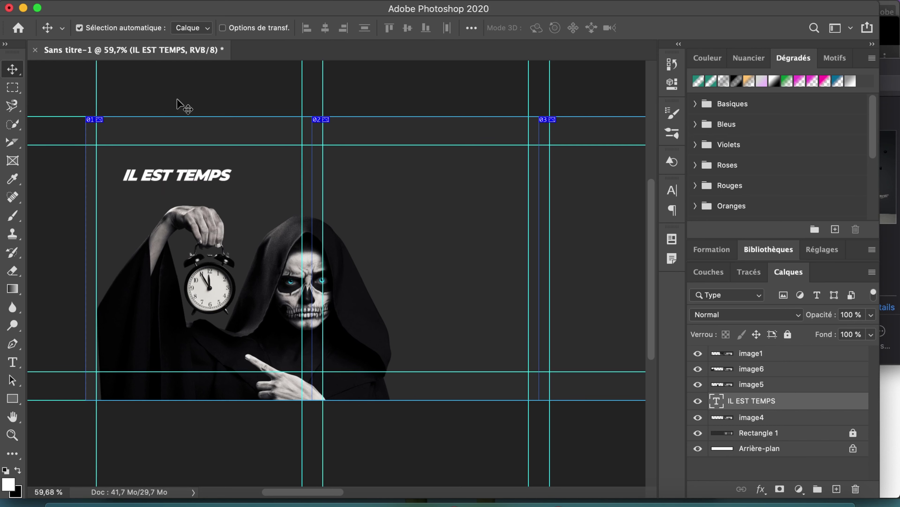
pyautogui.click(12, 362)
pyautogui.moveTo(349, 28); pyautogui.dragTo(369, 31)
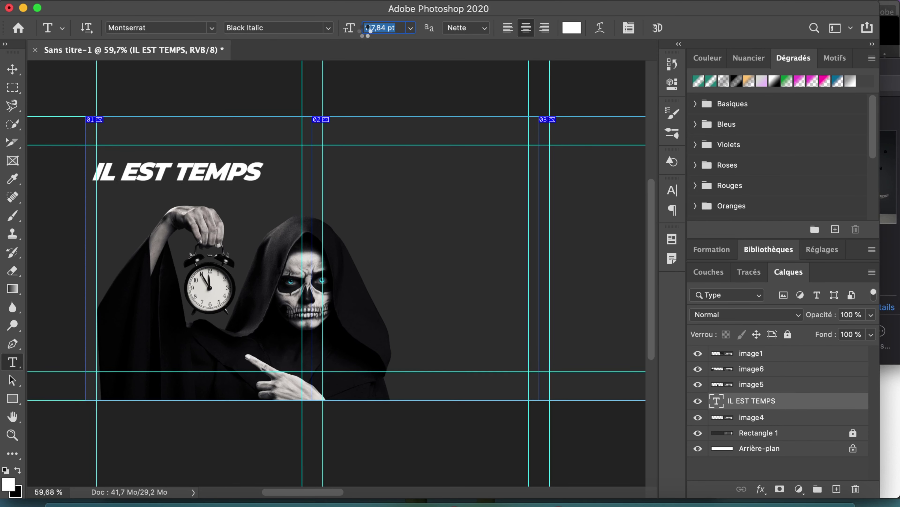
pyautogui.click(12, 69)
# - Add an exclamation mark to the end of the slide 1 title and shift the text inside the slide's margins
pyautogui.doubleClick(262, 172)
pyautogui.write('!')
pyautogui.click(12, 69)
pyautogui.moveTo(243, 175); pyautogui.dragTo(264, 177)
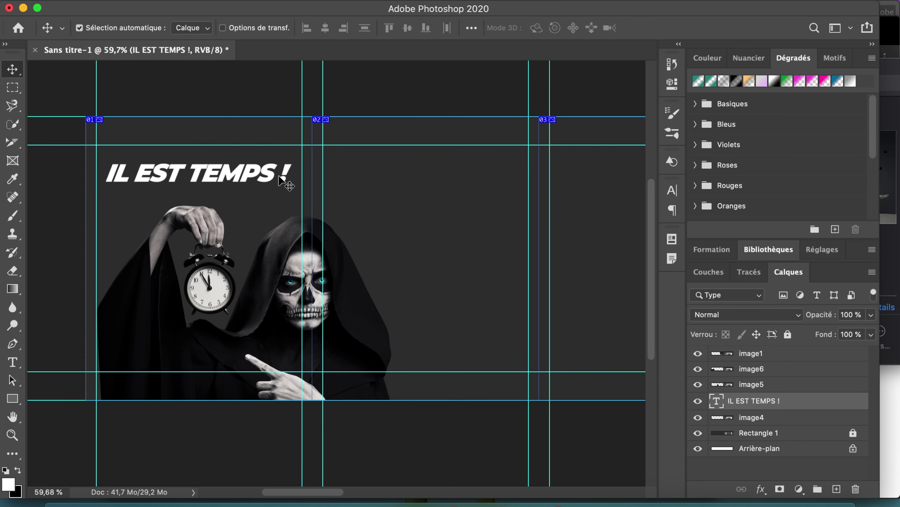
# - Colour "TEMPS !" in the slide 1 title teal (1cb4b0)
pyautogui.doubleClick(279, 177)
pyautogui.moveTo(188, 174); pyautogui.dragTo(295, 172)
pyautogui.click(572, 28)
pyautogui.write('1cb4b0')
pyautogui.press('Return')
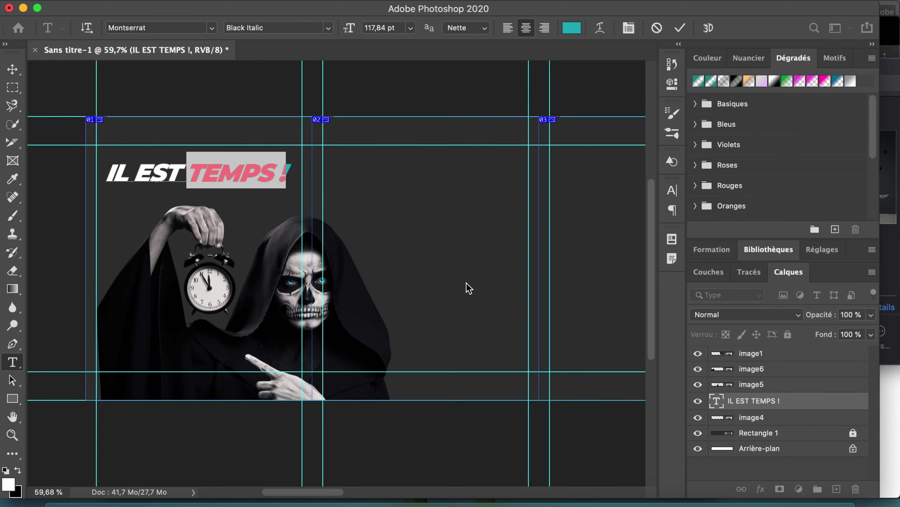
pyautogui.click(13, 69)
# - Duplicate the title onto slide 2 and replace its text with "DE LIBÉRER" and "TA CRÉATIVITÉ !" on two lines
pyautogui.hscroll(3, 438, 227)
pyautogui.scroll(-1, 438, 227)
pyautogui.hscroll(2, 123, 170)
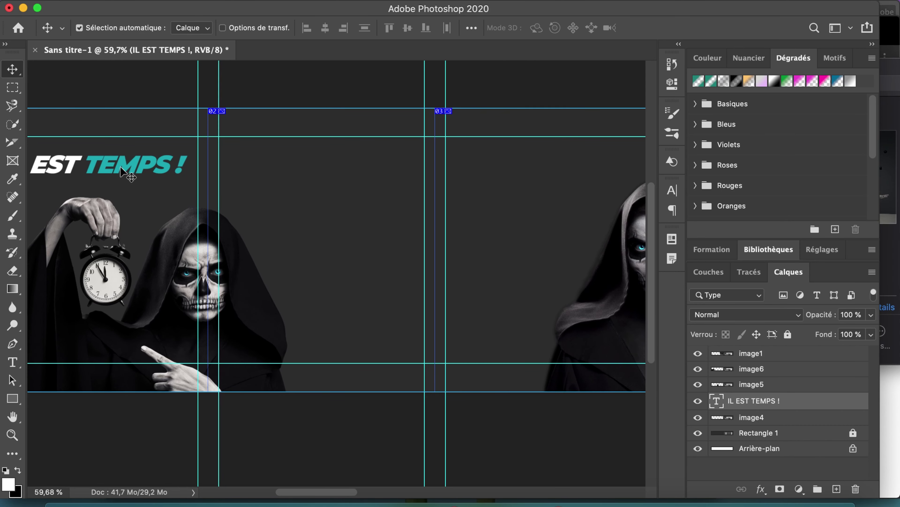
pyautogui.moveTo(120, 166); pyautogui.dragTo(351, 178)
pyautogui.doubleClick(350, 176)
pyautogui.hotkey('ctrl', 'a')
pyautogui.write('DE LIBÉRER')
pyautogui.press('Return')
pyautogui.write('IBÉRER TA')
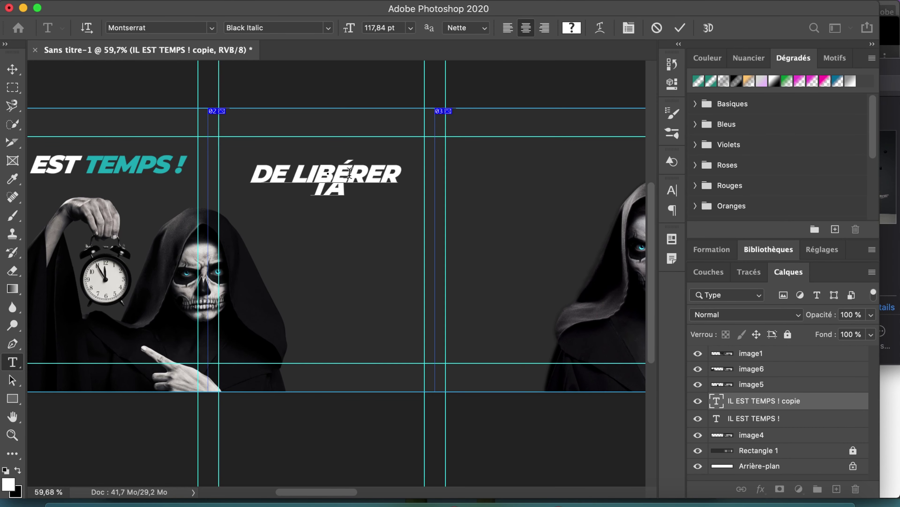
pyautogui.write(' CRÉATIVITÉ !')
# - Set the slide 2 text's leading to 115.89 pt and align it left
pyautogui.hotkey('ctrl', 'a')
pyautogui.click(672, 190)
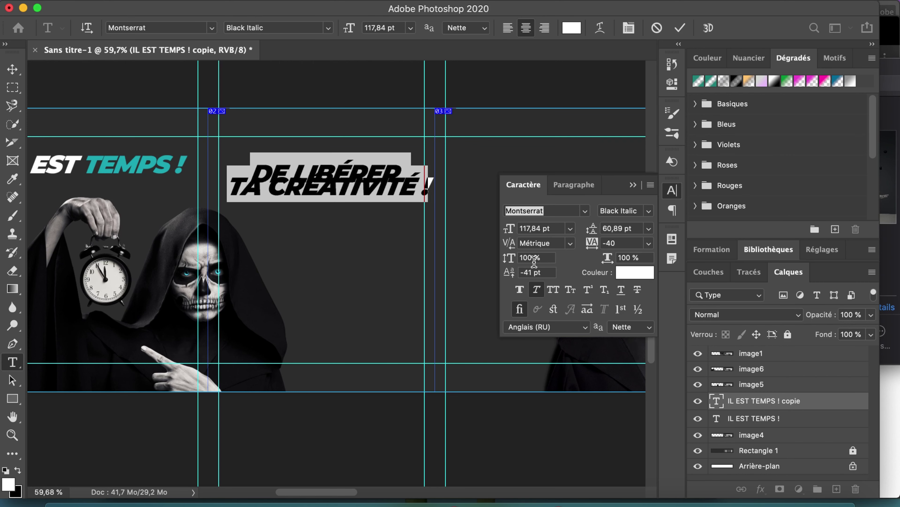
pyautogui.doubleClick(623, 228)
pyautogui.write('115')
pyautogui.press('Return')
pyautogui.click(681, 29)
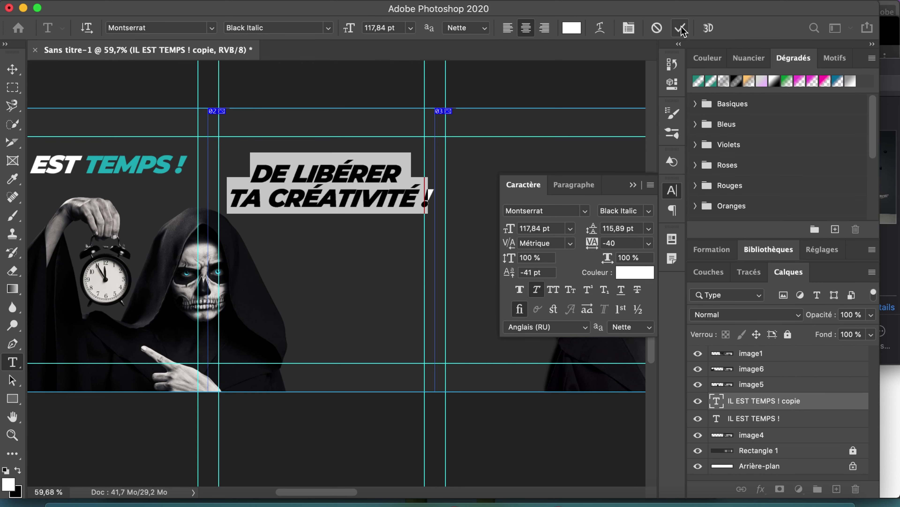
pyautogui.click(509, 30)
# - Reduce the slide 2 text to 103.84 pt and position it beside the hooded figure within the slide's margins
pyautogui.click(8, 69)
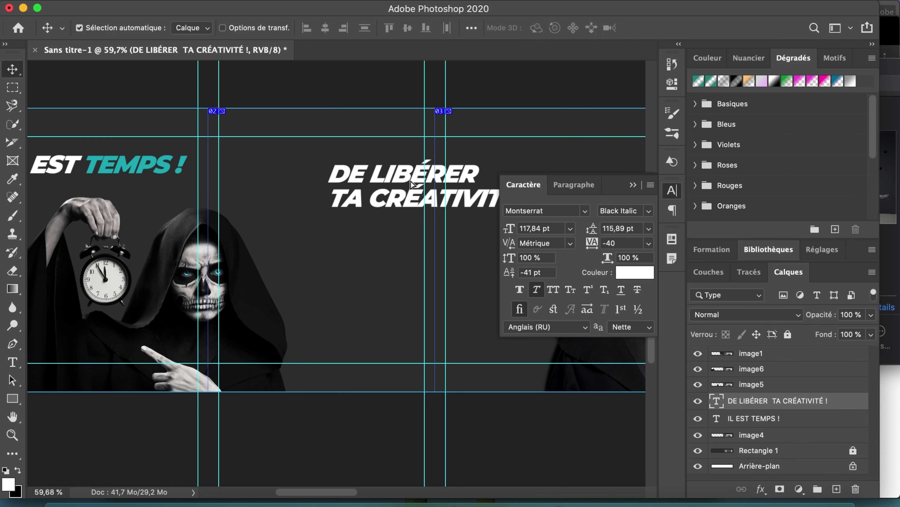
pyautogui.moveTo(410, 187); pyautogui.dragTo(329, 222)
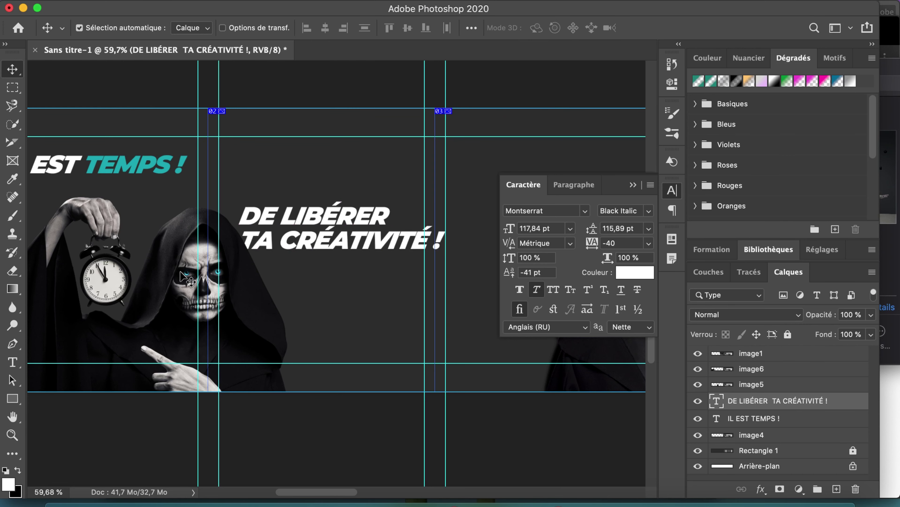
pyautogui.press('t')
pyautogui.moveTo(349, 27); pyautogui.dragTo(344, 27)
pyautogui.click(21, 70)
pyautogui.moveTo(323, 218); pyautogui.dragTo(332, 218)
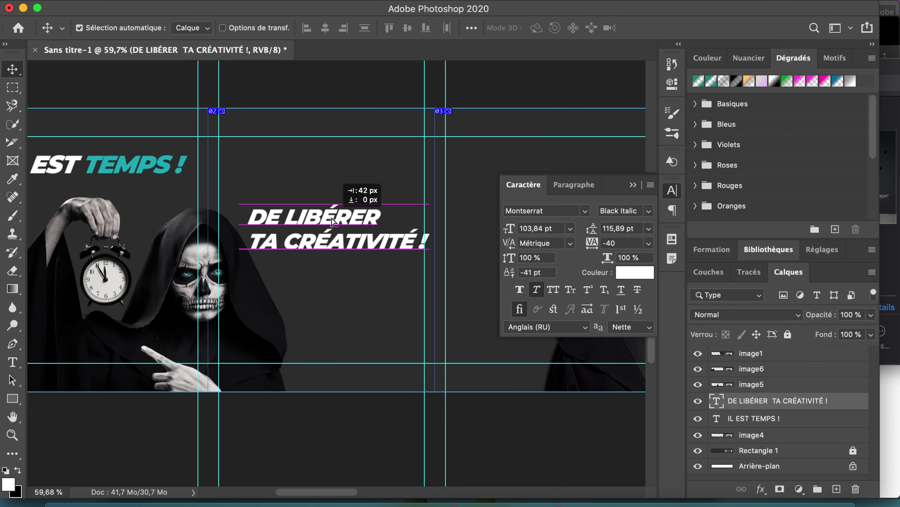
# - Colour the "TA CRÉATIVITÉ !" line on slide 2 the same teal as the slide 1 accent
pyautogui.hscroll(5, 388, 344)
pyautogui.hscroll(-3, 373, 320)
pyautogui.doubleClick(265, 241)
pyautogui.hscroll(-3, 265, 241)
pyautogui.click(265, 241)
pyautogui.moveTo(255, 217); pyautogui.dragTo(437, 243)
pyautogui.click(572, 28)
pyautogui.write('AF')
pyautogui.press('Return')
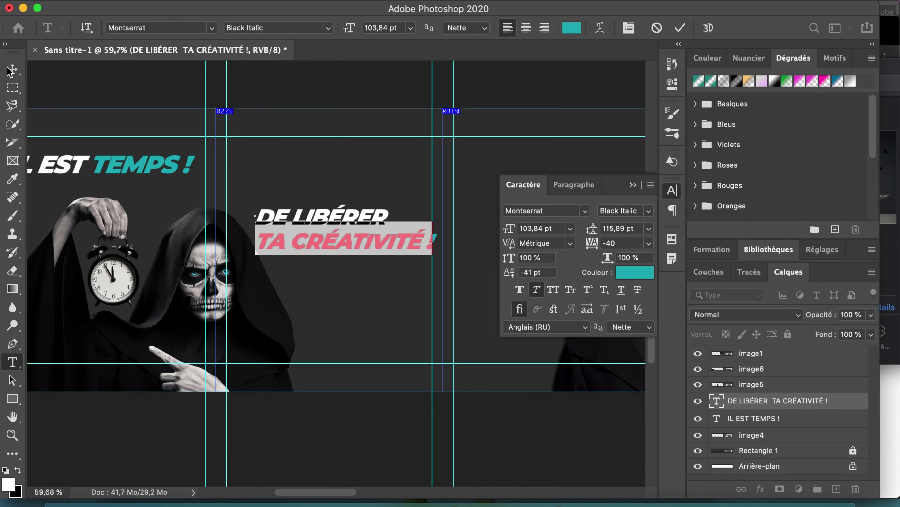
pyautogui.click(12, 69)
pyautogui.hscroll(6, 428, 272)
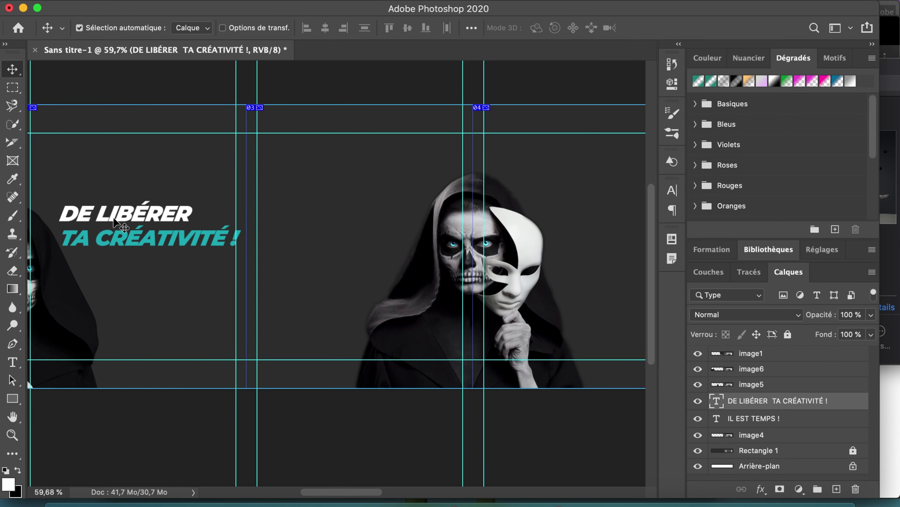
# - Duplicate the slide 2 title onto slide 3, replace its text with "ET" and "COMMENT ?" on two lines, and set it to 115.84 pt
pyautogui.moveTo(114, 222); pyautogui.dragTo(313, 221)
pyautogui.doubleClick(337, 200)
pyautogui.write('ET')
pyautogui.click(12, 69)
pyautogui.click(13, 362)
pyautogui.moveTo(350, 31); pyautogui.dragTo(358, 32)
pyautogui.click(13, 71)
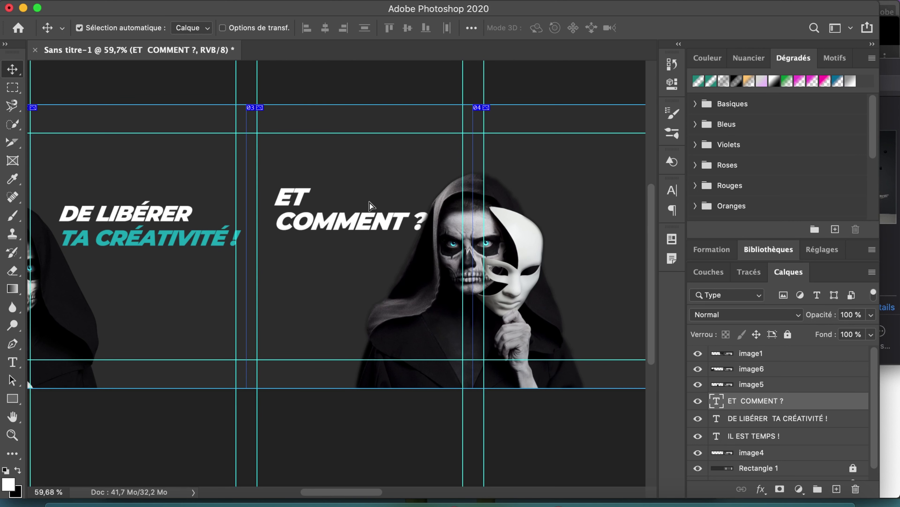
# - Raise the slide 3 title above the hooded figure's shoulder and colour its "COMMENT ?" line the same teal as the other accents
pyautogui.moveTo(369, 201)
pyautogui.mouseDown()
pyautogui.moveTo(374, 188)
pyautogui.moveTo(358, 194)
pyautogui.mouseUp()
pyautogui.doubleClick(357, 195)
pyautogui.tripleClick(358, 194)
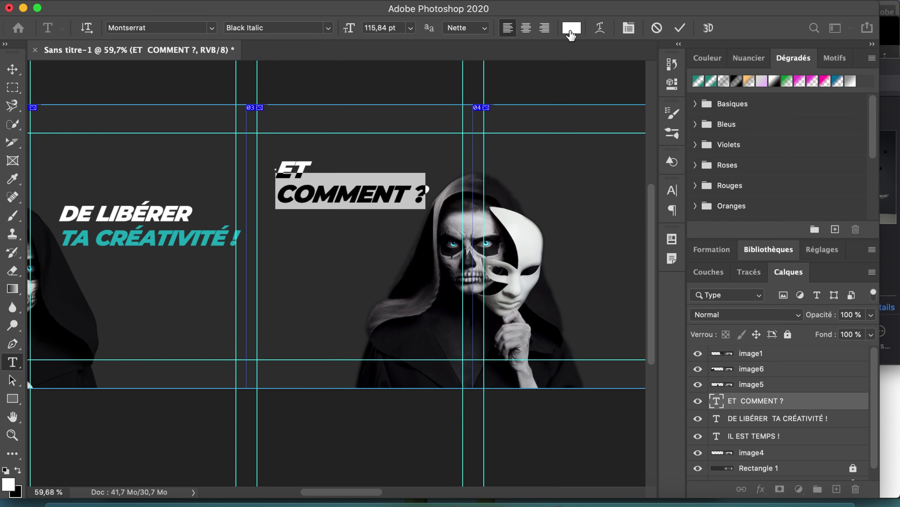
pyautogui.click(571, 28)
pyautogui.write('1cafaa')
pyautogui.press('Return')
pyautogui.click(13, 69)
pyautogui.hscroll(2, 324, 242)
pyautogui.hscroll(-4, 323, 242)
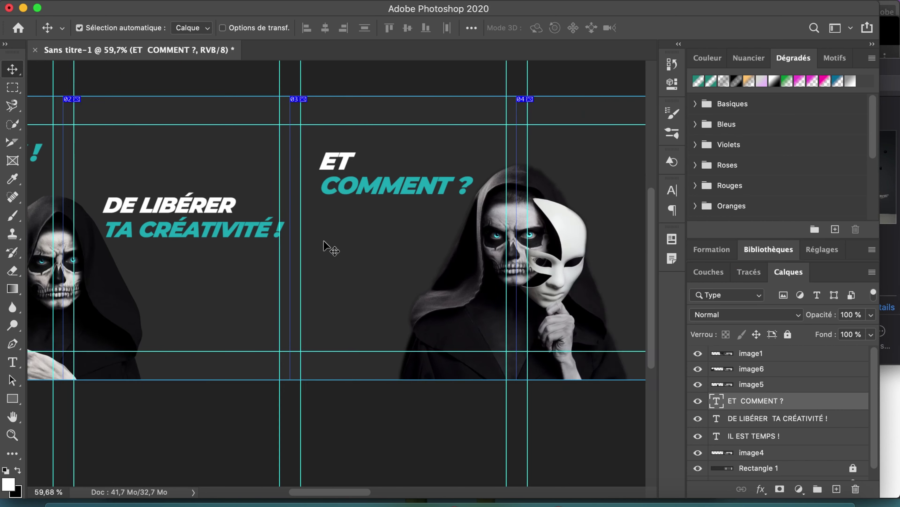
# - Duplicate the slide 3 title onto slide 4 and replace its text with "AVEC", "ADOBE" and "PHOTOSHOP" on three lines
pyautogui.hscroll(8, 324, 242)
pyautogui.hscroll(-3, 346, 244)
pyautogui.scroll(1, 345, 245)
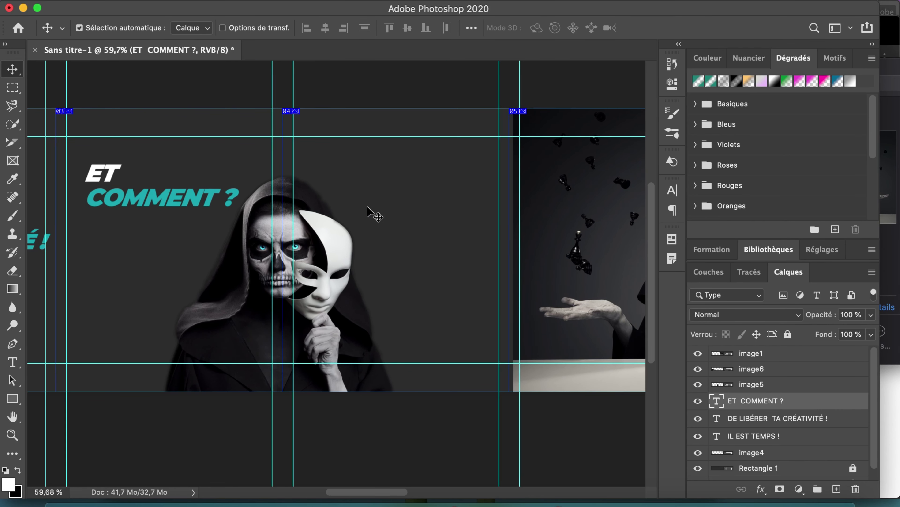
pyautogui.moveTo(173, 199); pyautogui.dragTo(426, 203)
pyautogui.doubleClick(365, 180)
pyautogui.click(370, 195)
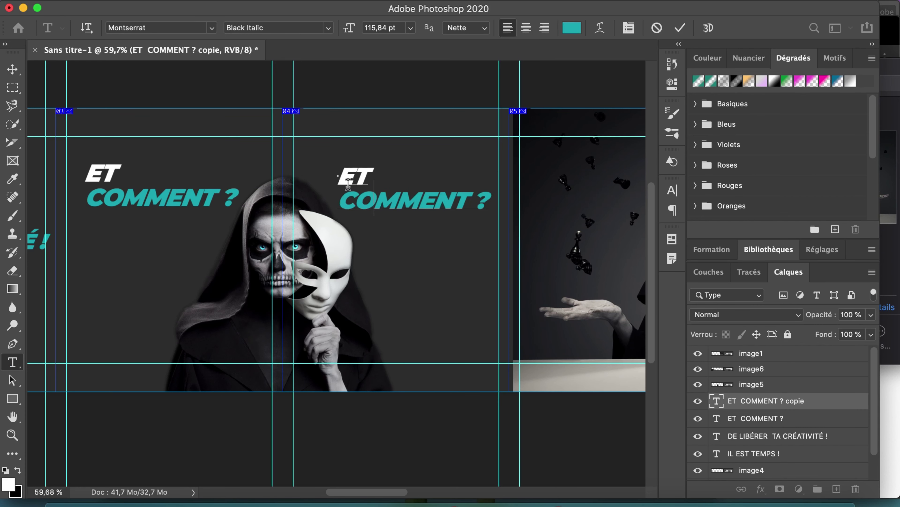
pyautogui.hotkey('ctrl', 'a')
pyautogui.write('AVEC')
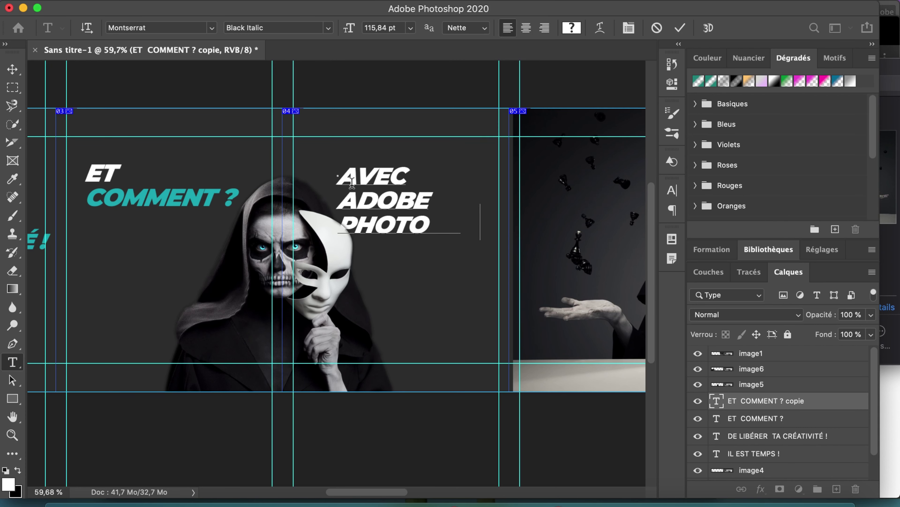
pyautogui.click(342, 223)
pyautogui.hotkey('ctrl', 'Return')
# - Stagger the three slide 4 lines with increasing indents beside the masked figure and colour "ADOBE" and "PHOTOSHOP" teal 1CAFB9
pyautogui.moveTo(430, 201); pyautogui.dragTo(515, 225)
pyautogui.doubleClick(376, 222)
pyautogui.click(359, 223)
pyautogui.click(680, 28)
pyautogui.press('v')
pyautogui.doubleClick(406, 187)
pyautogui.click(571, 27)
pyautogui.write('1CAFB9')
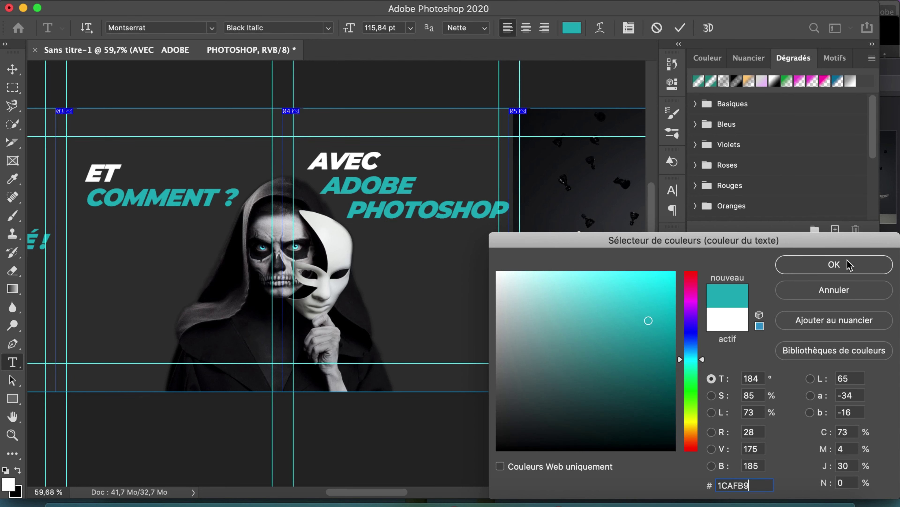
pyautogui.click(847, 264)
# - Duplicate the slide 4 title over the chess image on slides 5 and 6, and place the image1 layer below the text layers
pyautogui.hscroll(3, 589, 283)
pyautogui.click(589, 283)
pyautogui.scroll(-3, 476, 364)
pyautogui.hscroll(3, 445, 302)
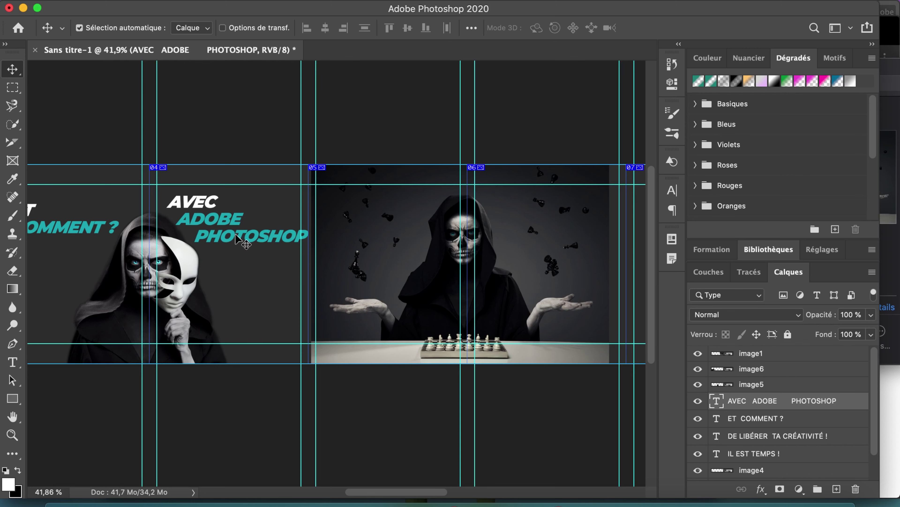
pyautogui.hscroll(2, 302, 274)
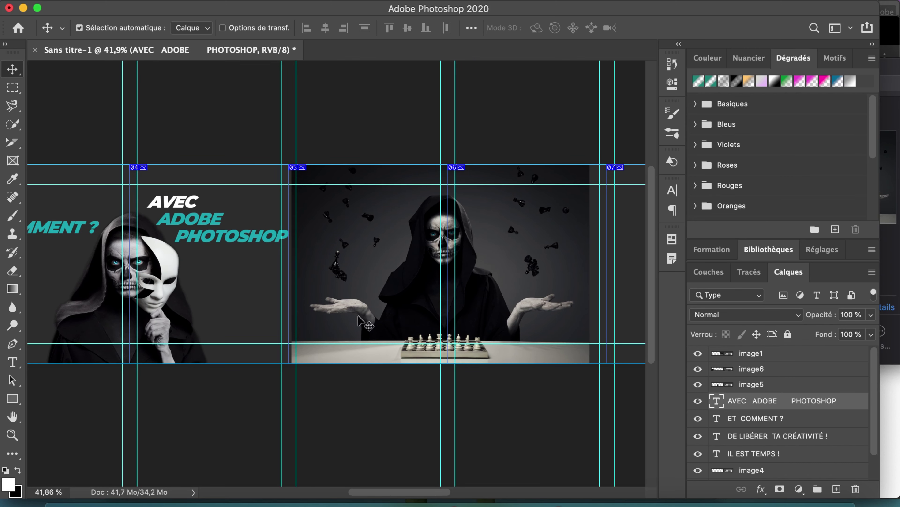
pyautogui.hscroll(3, 358, 317)
pyautogui.hscroll(-1, 368, 328)
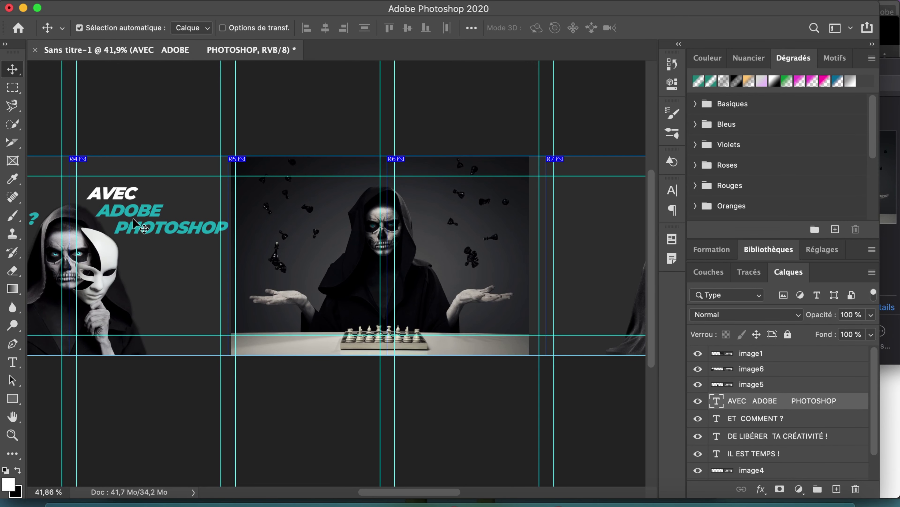
pyautogui.moveTo(134, 219); pyautogui.dragTo(335, 288)
pyautogui.click(728, 384)
pyautogui.click(698, 384)
pyautogui.click(698, 384)
pyautogui.click(699, 356)
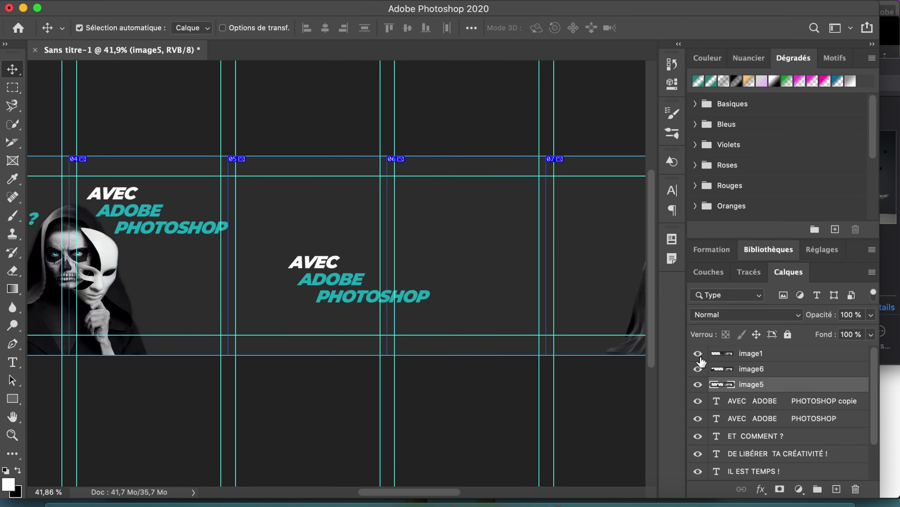
pyautogui.moveTo(732, 353); pyautogui.dragTo(734, 453)
# - Replace the duplicated title over the chess image with "ALORS ?" in white
pyautogui.doubleClick(340, 283)
pyautogui.moveTo(292, 261); pyautogui.dragTo(431, 309)
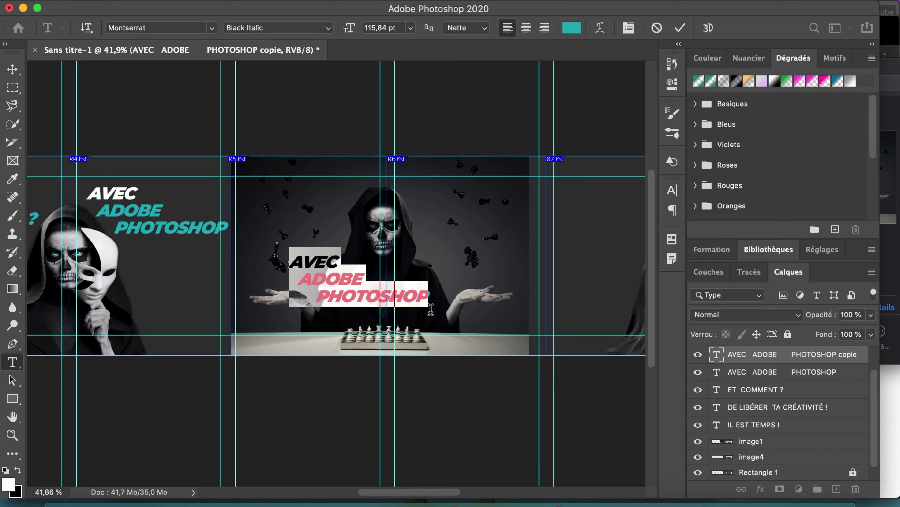
pyautogui.write('ALORS ?')
pyautogui.press('super+Return')
# - Duplicate "ALORS ?" onto slide 6 and replace its text with "TU ATTENDS" and "QUOI ?" on two lines
pyautogui.moveTo(327, 263); pyautogui.dragTo(442, 284)
pyautogui.doubleClick(443, 279)
pyautogui.write('TU ATTENT')
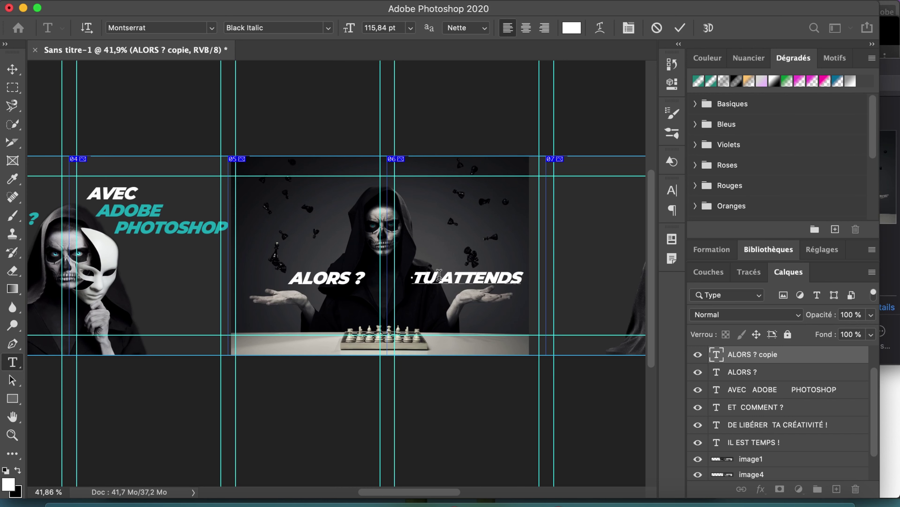
# - Scale the chess image to 44.60% and centre it on the boundary between slides 5 and 6
pyautogui.click(275, 149)
pyautogui.click(280, 185)
pyautogui.click(163, 6)
pyautogui.click(199, 331)
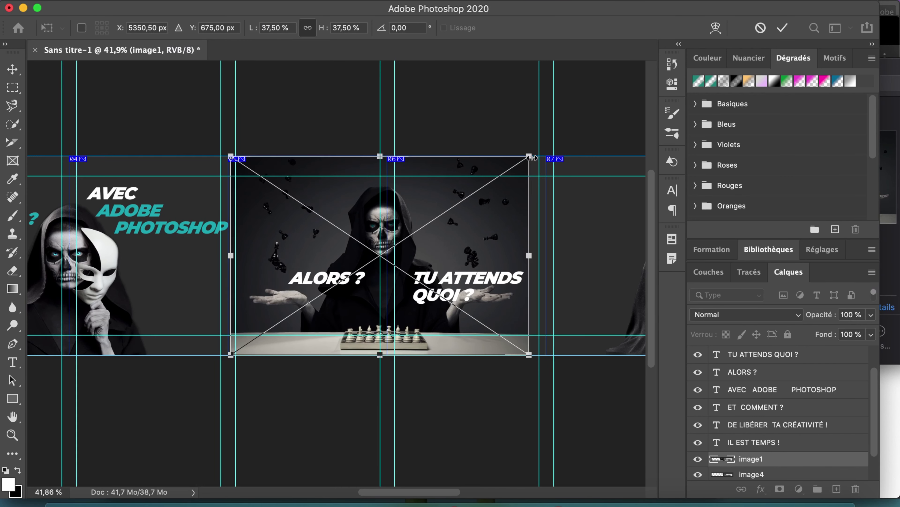
pyautogui.moveTo(529, 156); pyautogui.dragTo(586, 118)
pyautogui.moveTo(513, 181); pyautogui.dragTo(498, 196)
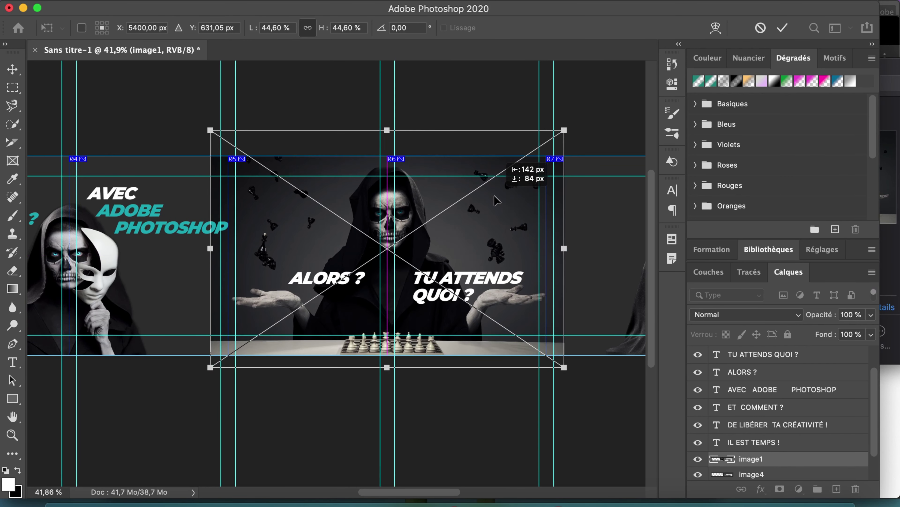
pyautogui.press('Return')
# - Colour "TU ATTENDS" teal 1CAFB9 on slide 6 and keep "QUOI ?" white
pyautogui.doubleClick(470, 283)
pyautogui.click(572, 28)
pyautogui.write('1CAFB9')
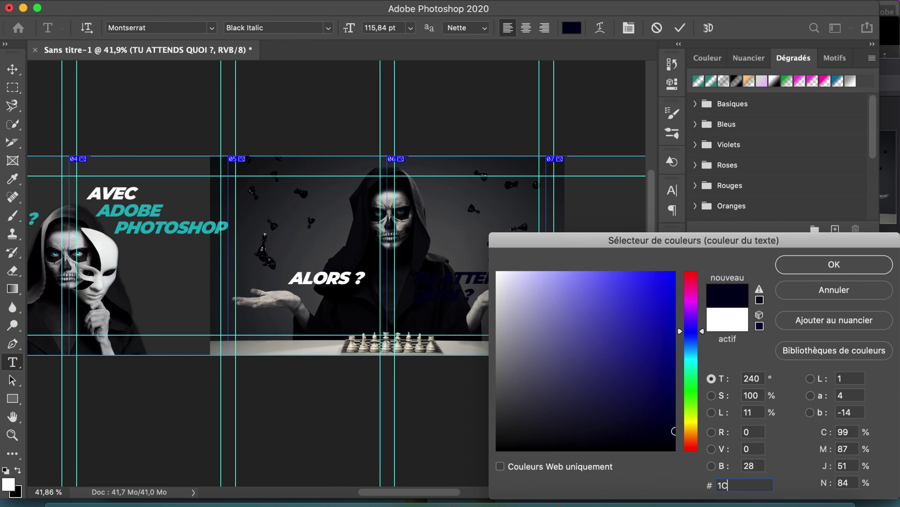
pyautogui.click(833, 264)
pyautogui.click(417, 297)
pyautogui.moveTo(417, 297); pyautogui.dragTo(476, 298)
pyautogui.click(572, 28)
pyautogui.click(833, 265)
# - Adjust the positions of "ALORS ?" and "TU ATTENDS QUOI ?" above the chess figure's open hands
pyautogui.moveTo(597, 332); pyautogui.dragTo(442, 277)
pyautogui.click(13, 69)
pyautogui.moveTo(325, 273); pyautogui.dragTo(328, 271)
pyautogui.click(327, 269)
# - Duplicate the slide 6 title onto slide 7 and replace its text with "DÉGAINE", "TA SOURIS" and, after a blank line, "ET CRÉE !"
pyautogui.hscroll(5, 494, 338)
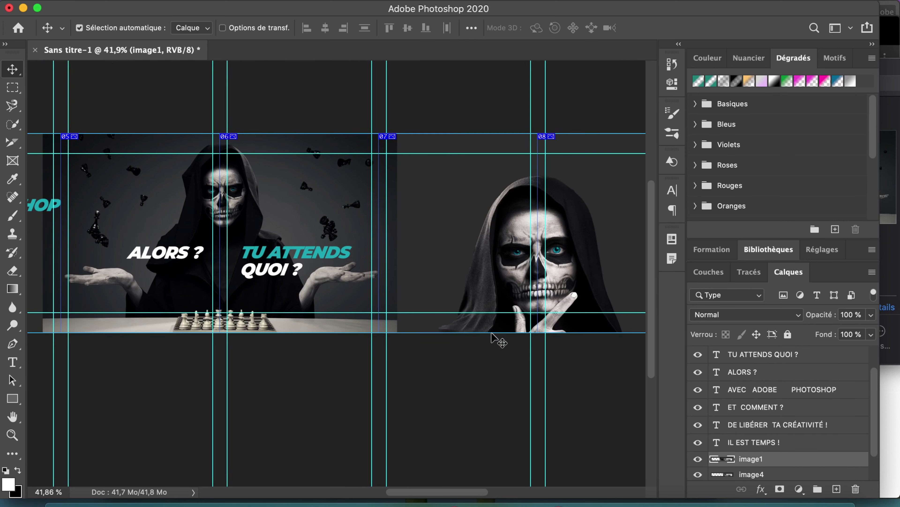
pyautogui.hscroll(-15, 497, 338)
pyautogui.scroll(-2, 497, 339)
pyautogui.hscroll(15, 495, 338)
pyautogui.scroll(1, 494, 338)
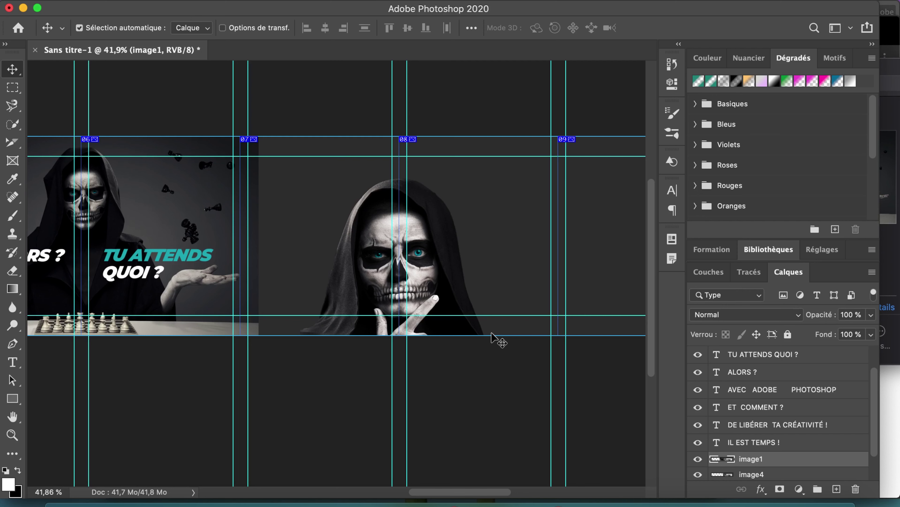
pyautogui.moveTo(161, 255); pyautogui.dragTo(315, 173)
pyautogui.doubleClick(315, 173)
pyautogui.press('super+a')
pyautogui.write('D')
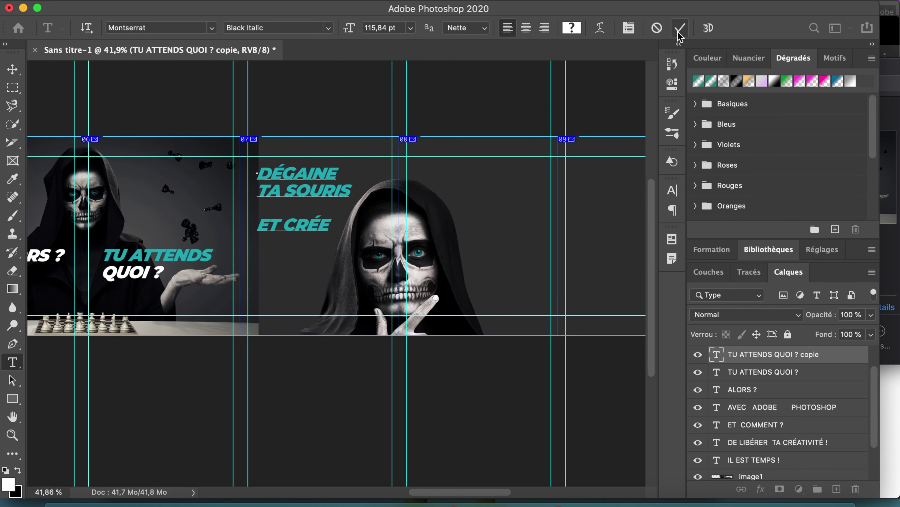
# - Colour the "ET CRÉE !" line on slide 7 white and enlarge it to 136.84 pt
pyautogui.moveTo(262, 223); pyautogui.dragTo(341, 224)
pyautogui.click(571, 28)
pyautogui.click(498, 273)
pyautogui.click(834, 264)
pyautogui.moveTo(349, 27); pyautogui.dragTo(365, 30)
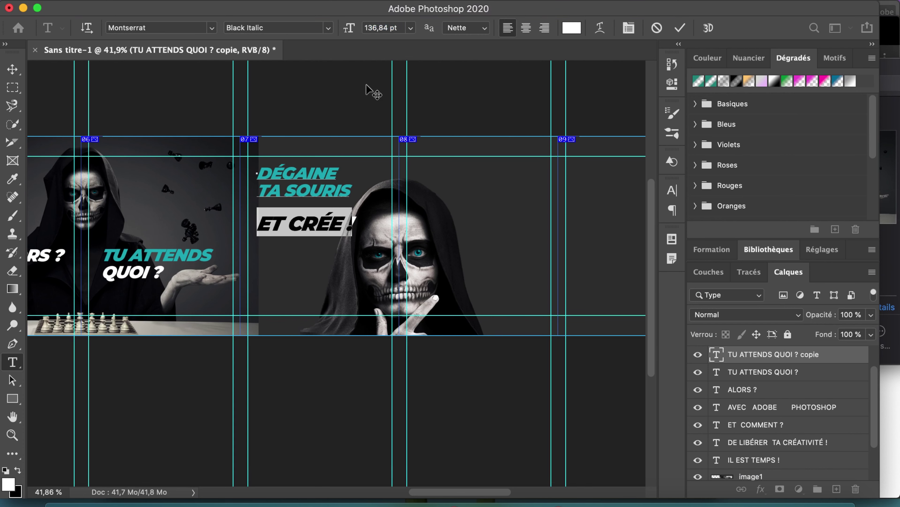
# - Align the slide 7 title with the slide's inner margin and lower it beside the hooded figure
pyautogui.click(12, 70)
pyautogui.hotkey('shift', 'Left')
pyautogui.hotkey('shift', 'Left')
pyautogui.hotkey('shift', 'Left')
pyautogui.hotkey('shift', 'Left')
pyautogui.hotkey('shift', 'Left')
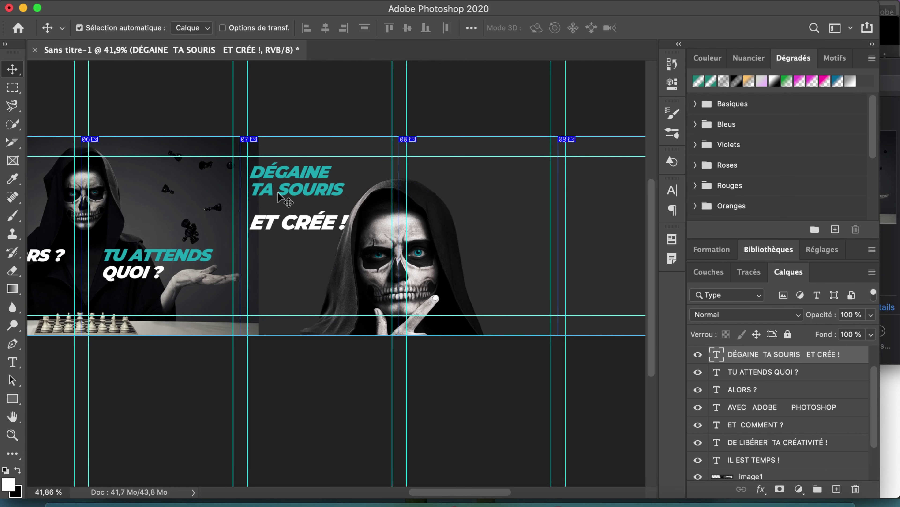
pyautogui.hotkey('shift', 'Up')
pyautogui.hotkey('shift', 'Up')
pyautogui.hotkey('shift', 'Up')
pyautogui.hotkey('shift', 'Up')
pyautogui.hotkey('shift', 'Down')
pyautogui.hotkey('shift', 'Down')
pyautogui.hotkey('shift', 'Down')
pyautogui.hotkey('shift', 'Down')
pyautogui.hotkey('shift', 'Down')
pyautogui.hotkey('shift', 'Down')
pyautogui.hotkey('shift', 'Down')
pyautogui.hotkey('shift', 'Down')
pyautogui.hotkey('shift', 'Down')
pyautogui.hotkey('shift', 'Down')
pyautogui.hotkey('shift', 'Down')
pyautogui.hotkey('shift', 'Down')
pyautogui.hotkey('shift', 'Down')
pyautogui.hotkey('shift', 'Down')
pyautogui.hotkey('shift', 'Down')
pyautogui.hotkey('shift', 'Down')
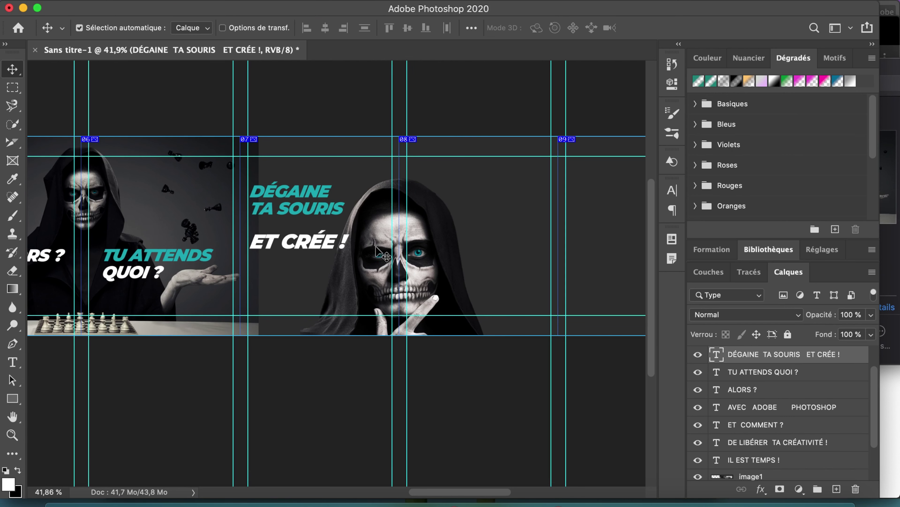
# - Scale the hooded figure across slides 7 and 8 to 34.46% and reposition it clear of the title at the slides' lower edge
pyautogui.moveTo(377, 248); pyautogui.dragTo(383, 250)
pyautogui.click(163, 5)
pyautogui.click(245, 320)
pyautogui.moveTo(507, 178); pyautogui.dragTo(478, 203)
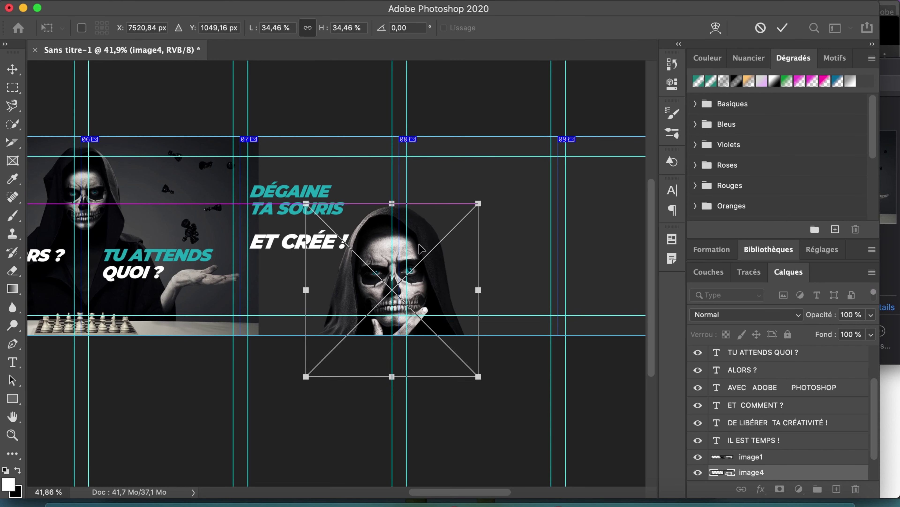
pyautogui.moveTo(420, 247); pyautogui.dragTo(425, 235)
pyautogui.press('Return')
# - Examine the composed slides from 8 back to 1 for the alignment of titles and figures
pyautogui.hscroll(-2, 457, 283)
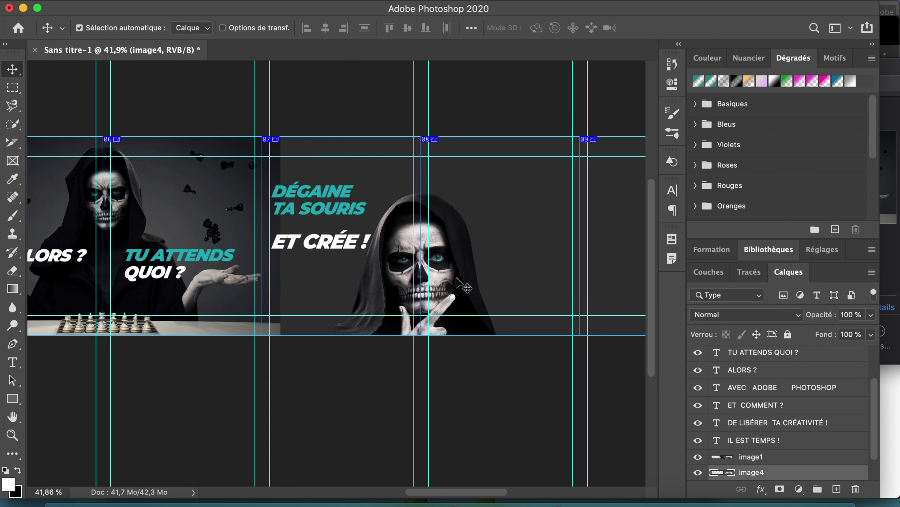
pyautogui.hscroll(-3, 368, 303)
pyautogui.scroll(-2, 368, 304)
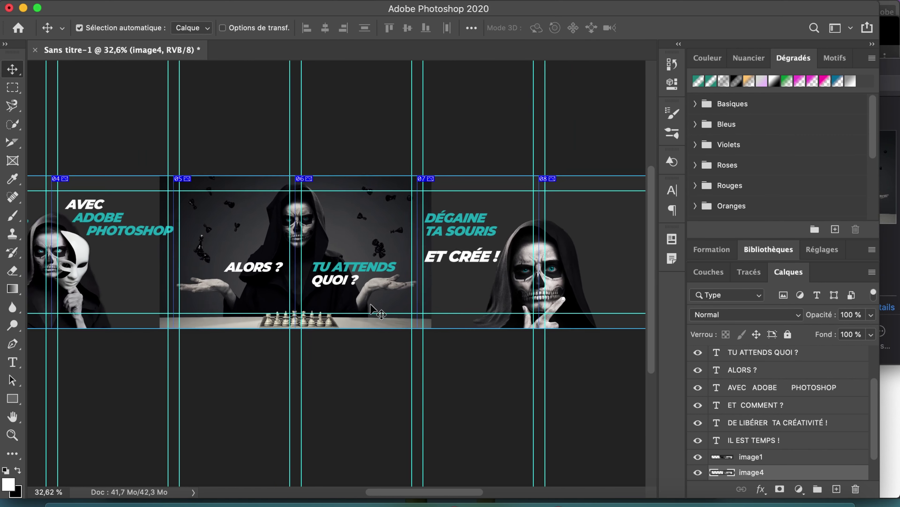
pyautogui.hscroll(-6, 372, 306)
pyautogui.hscroll(-4, 371, 304)
pyautogui.hscroll(5, 276, 240)
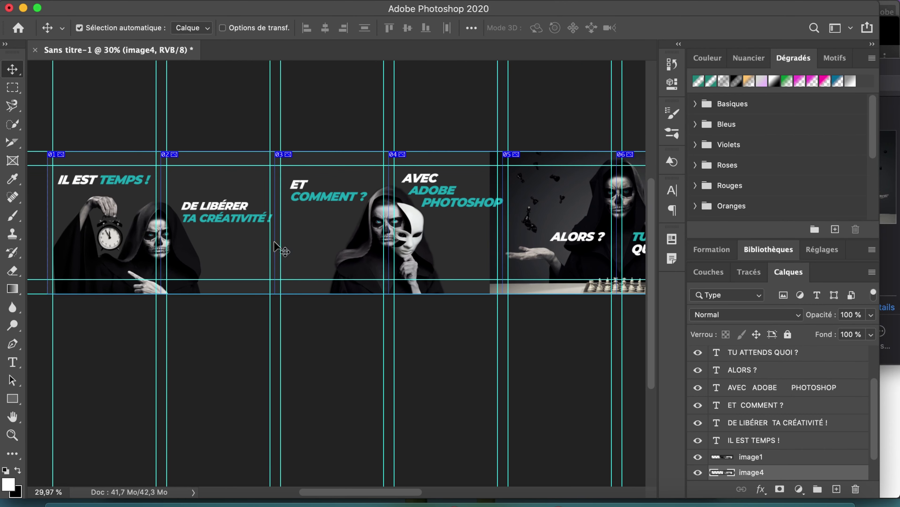
pyautogui.hscroll(-3, 276, 240)
pyautogui.hscroll(2, 400, 252)
pyautogui.hscroll(-4, 461, 234)
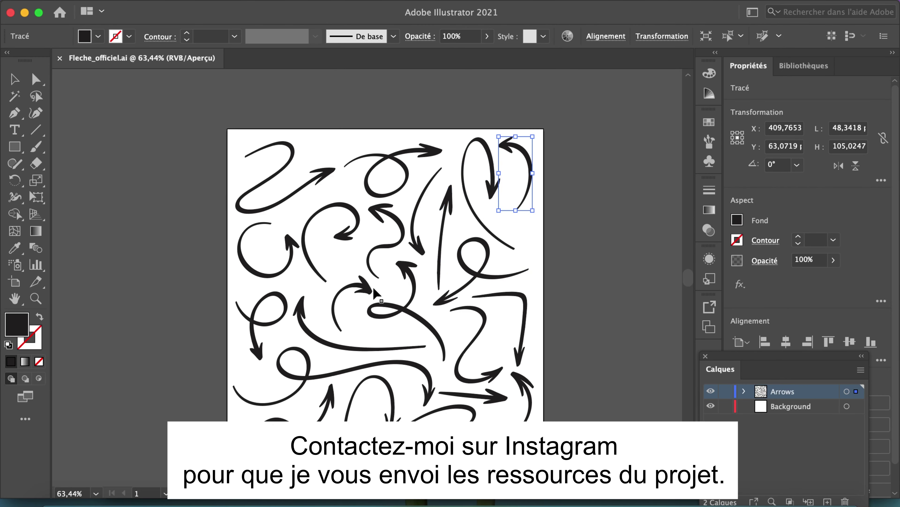
# - Copy the curved arrow from Fleche_officiel.ai in Illustrator and paste it into the Photoshop carousel as a smart object
pyautogui.click(161, 6)
pyautogui.click(156, 73)
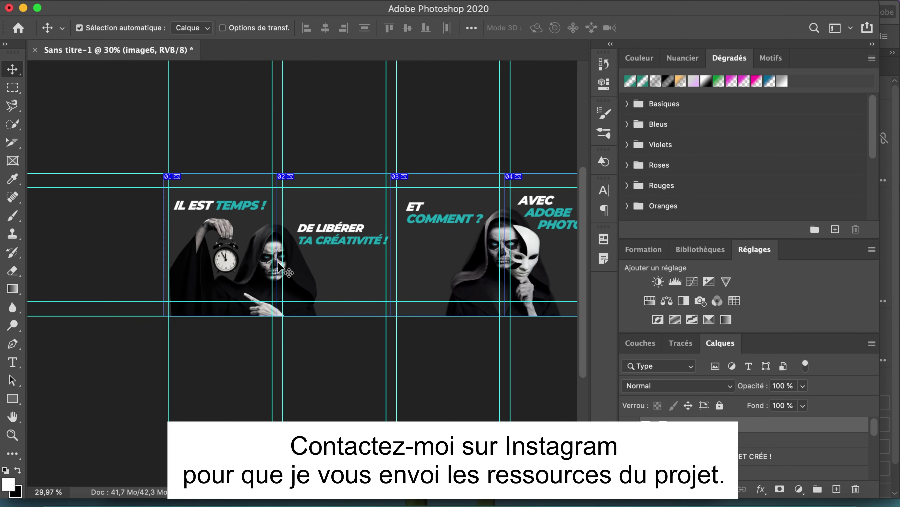
pyautogui.press('super+v')
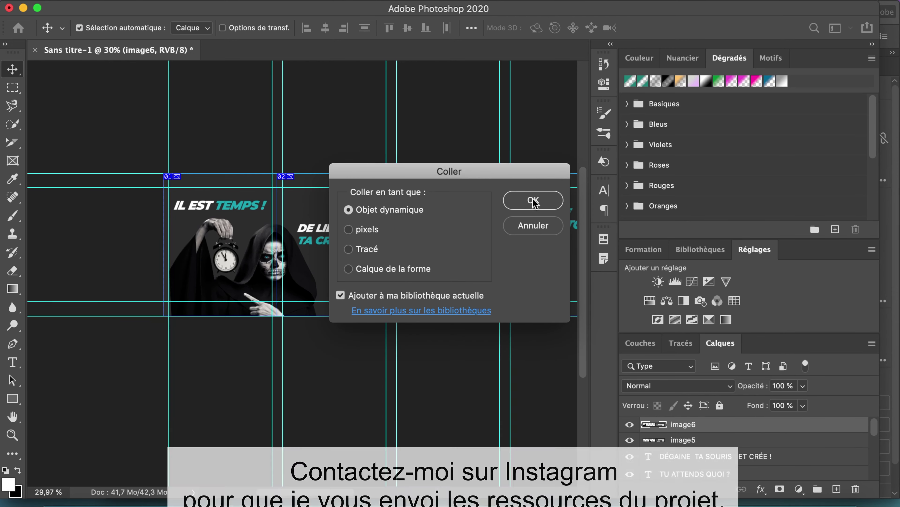
pyautogui.click(534, 201)
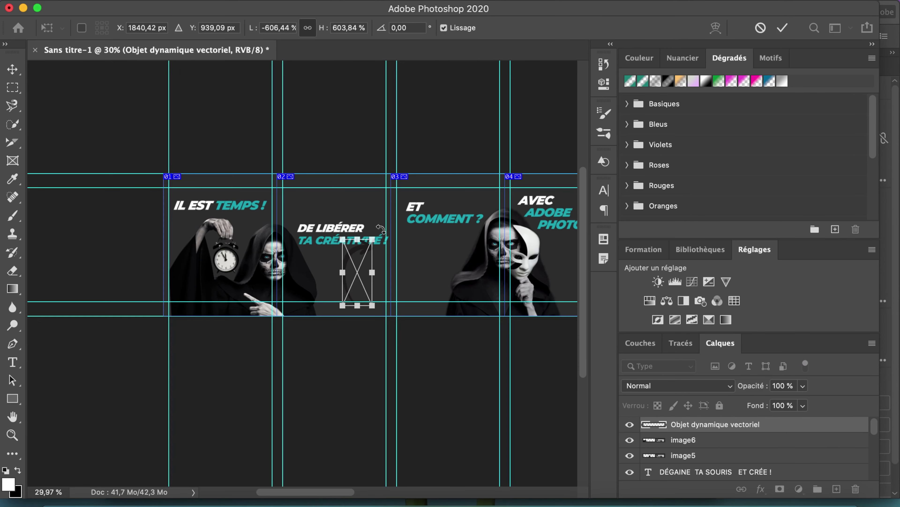
# - Flip and rotate the arrow to -82.39° and place it at the top of slide 2, curving from the first title down to the second
pyautogui.moveTo(380, 229); pyautogui.dragTo(466, 349)
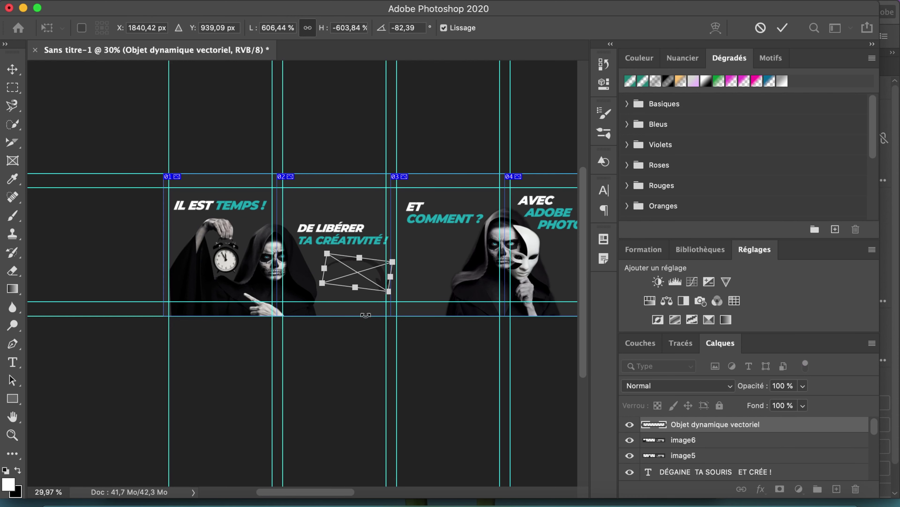
pyautogui.moveTo(384, 280); pyautogui.dragTo(332, 206)
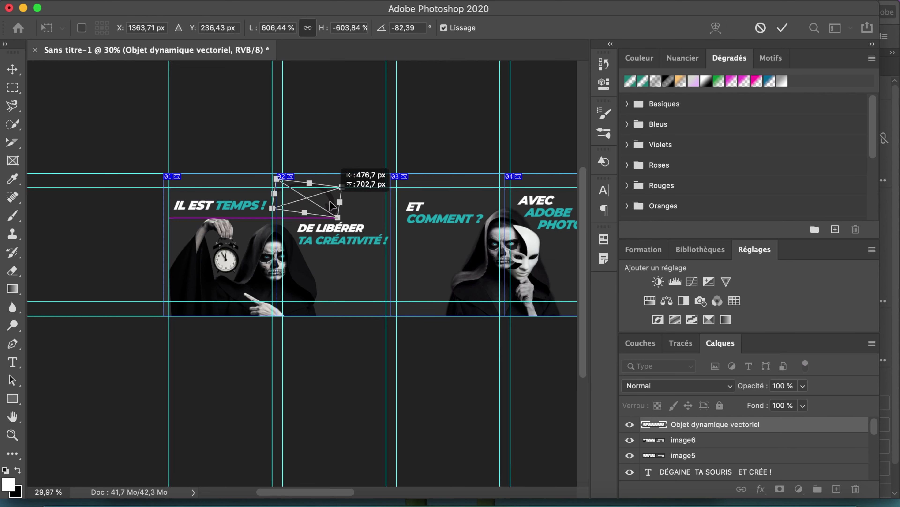
pyautogui.moveTo(329, 201); pyautogui.dragTo(330, 200)
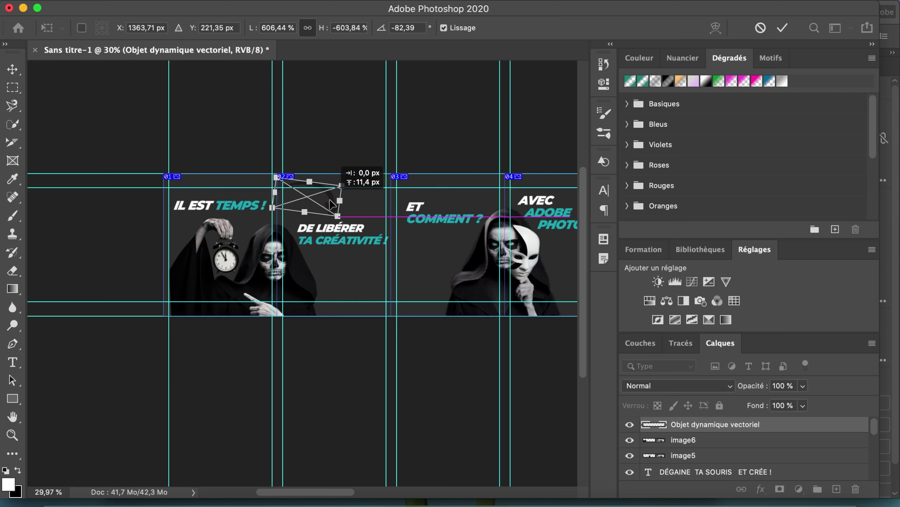
pyautogui.click(783, 28)
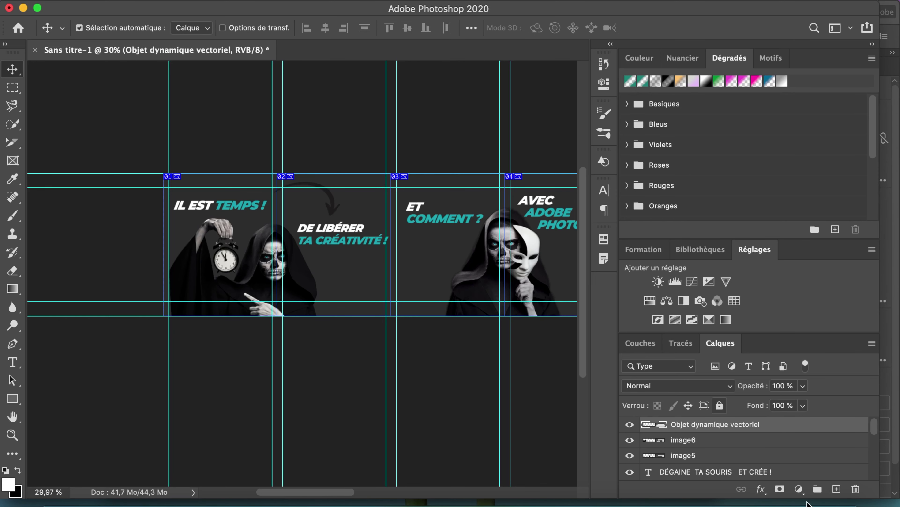
# - Apply a white color overlay to the arrow on slide 2
pyautogui.doubleClick(831, 424)
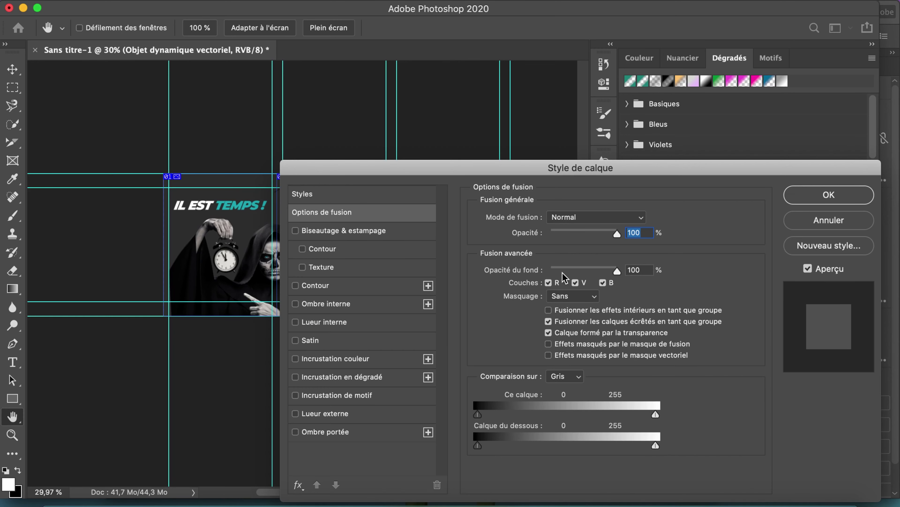
pyautogui.click(406, 359)
pyautogui.click(828, 196)
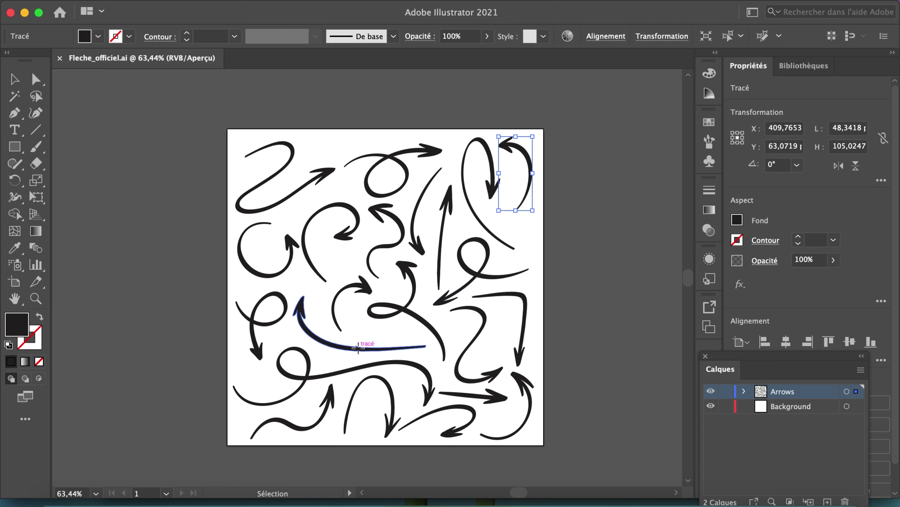
# - Copy the long curved arrow with the upward tip from Fleche_officiel.ai in Illustrator and paste it into the Photoshop carousel as a smart object
pyautogui.click(358, 347)
pyautogui.click(167, 5)
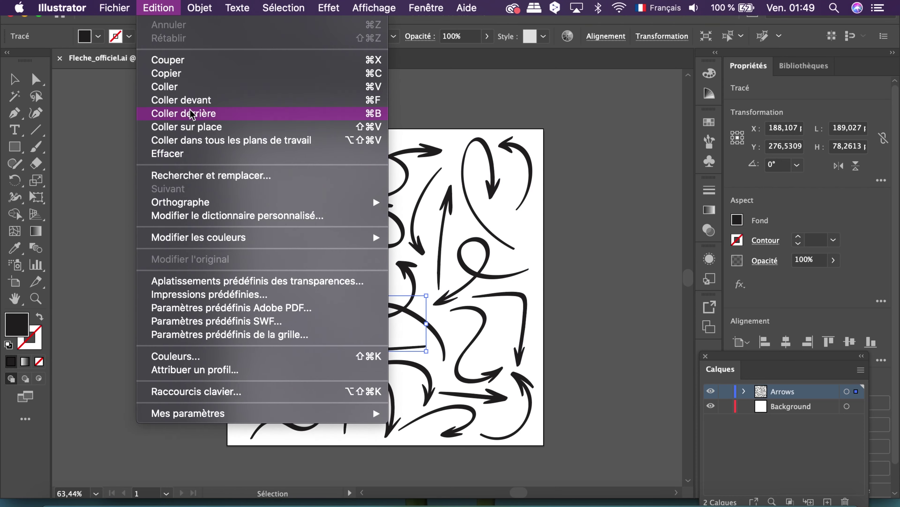
pyautogui.click(192, 75)
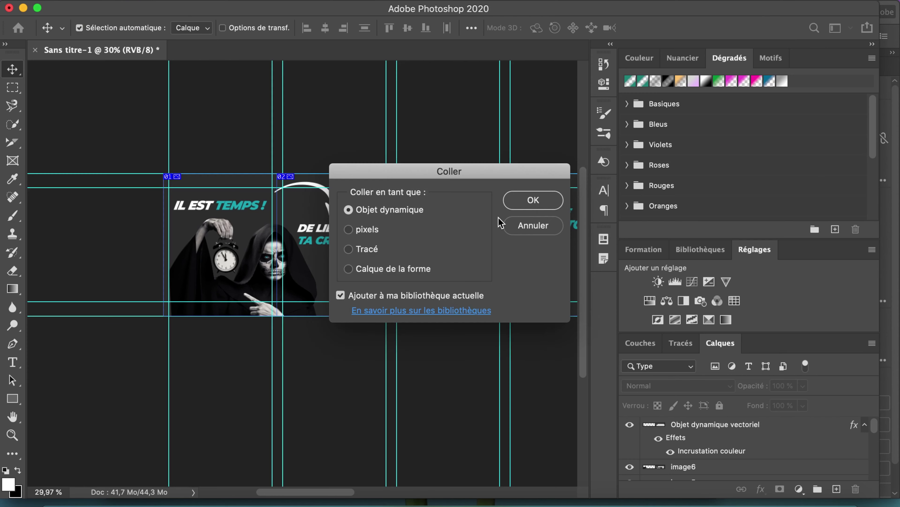
pyautogui.press('Return')
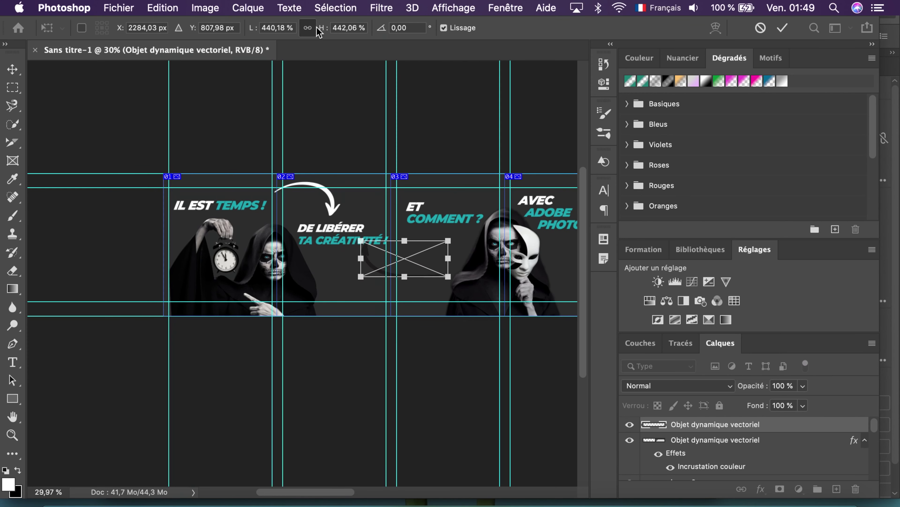
# - Mirror the pasted arrow about its vertical axis, then scale and place it between the titles of slides 2 and 3
pyautogui.click(162, 8)
pyautogui.moveTo(270, 334)
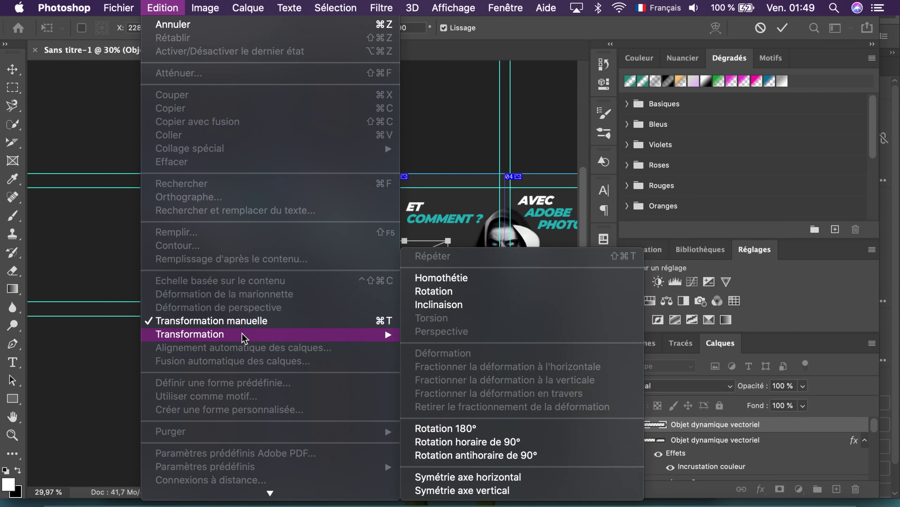
pyautogui.click(517, 490)
pyautogui.moveTo(442, 274); pyautogui.dragTo(444, 260)
pyautogui.moveTo(448, 263); pyautogui.dragTo(440, 257)
pyautogui.scroll(3, 450, 258)
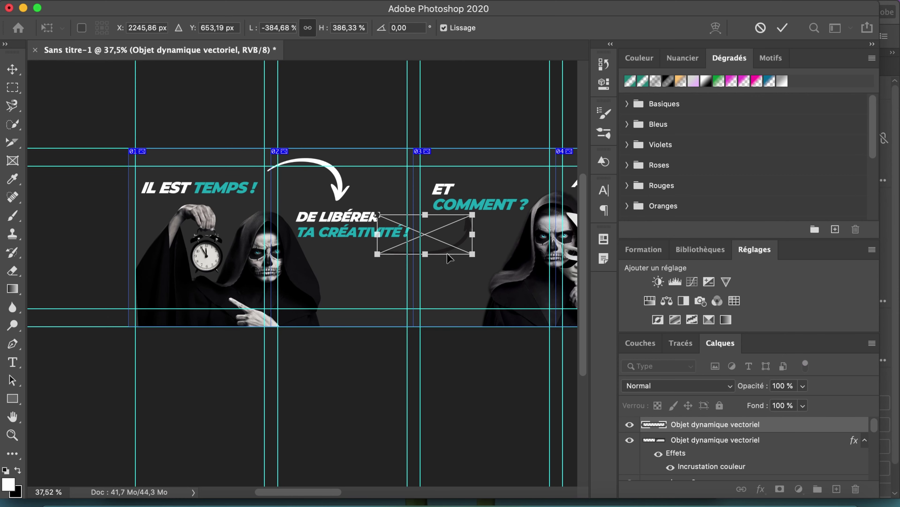
pyautogui.moveTo(368, 210); pyautogui.dragTo(379, 207)
pyautogui.press('Return')
# - Give this arrow a white color overlay and shift it just below the "ET COMMENT ?" title
pyautogui.doubleClick(816, 425)
pyautogui.click(338, 359)
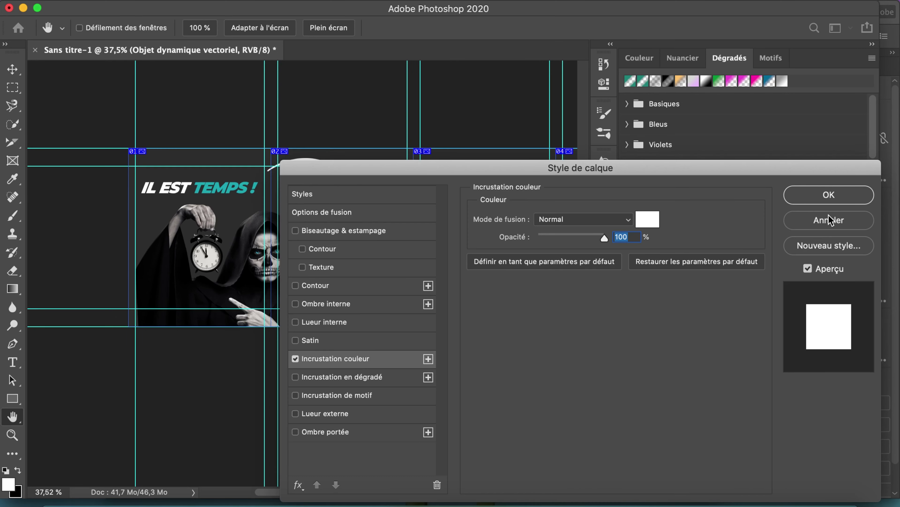
pyautogui.click(828, 196)
pyautogui.click(462, 256)
pyautogui.moveTo(456, 245); pyautogui.dragTo(458, 249)
# - Copy the central looped arrow from the Illustrator arrow sheet and paste it into the Photoshop carousel as a smart object
pyautogui.hscroll(3, 499, 278)
pyautogui.hscroll(5, 500, 277)
pyautogui.scroll(2, 499, 278)
pyautogui.click(75, 501)
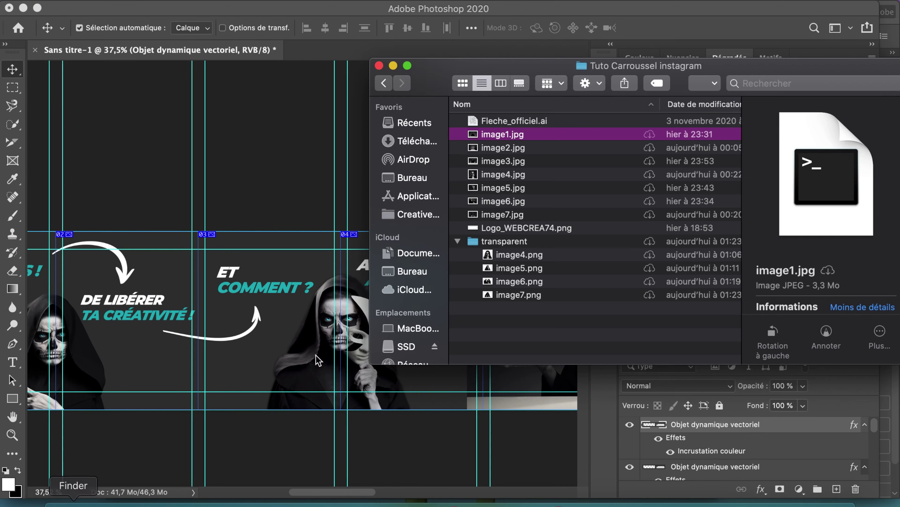
pyautogui.click(318, 360)
pyautogui.click(646, 501)
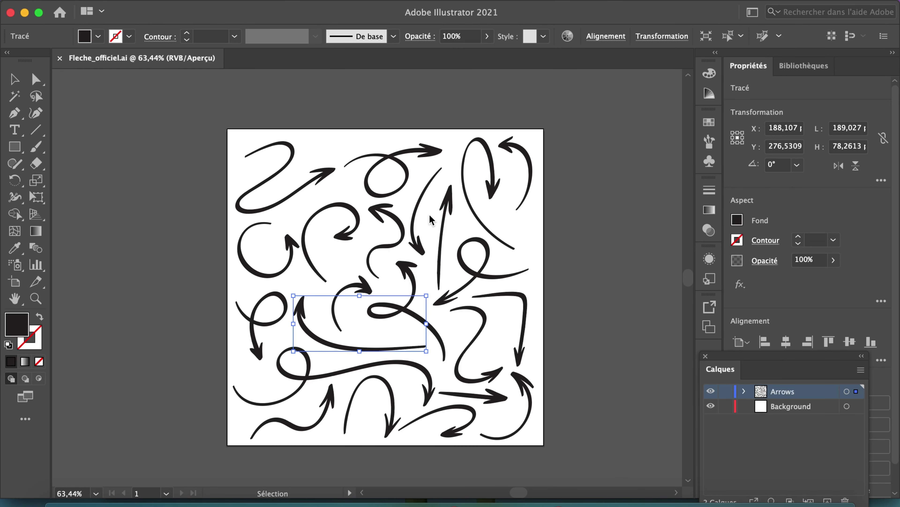
pyautogui.click(415, 284)
pyautogui.click(150, 8)
pyautogui.click(159, 68)
pyautogui.click(694, 501)
pyautogui.press('super+v')
pyautogui.press('Return')
# - Scale and move the looped arrow near the figure on slides 3 and 4, and flip it top to bottom
pyautogui.moveTo(365, 401); pyautogui.dragTo(401, 392)
pyautogui.moveTo(352, 370); pyautogui.dragTo(351, 294)
pyautogui.moveTo(288, 346); pyautogui.dragTo(401, 375)
pyautogui.click(163, 8)
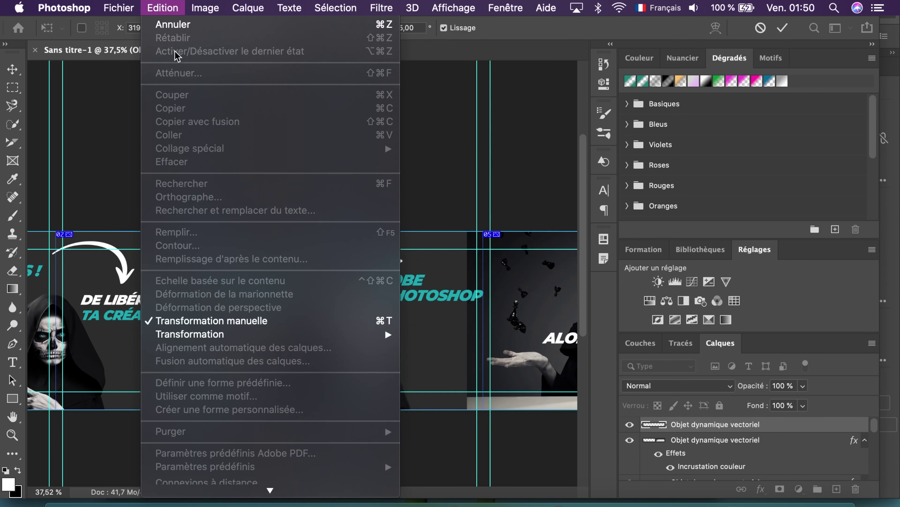
pyautogui.moveTo(213, 334)
pyautogui.click(440, 474)
# - Rotate the looped arrow to about -128.3° and place it above the figure, leading from "COMMENT ?" to "AVEC"
pyautogui.moveTo(379, 226); pyautogui.dragTo(359, 215)
pyautogui.moveTo(312, 347); pyautogui.dragTo(325, 312)
pyautogui.moveTo(333, 284); pyautogui.dragTo(322, 279)
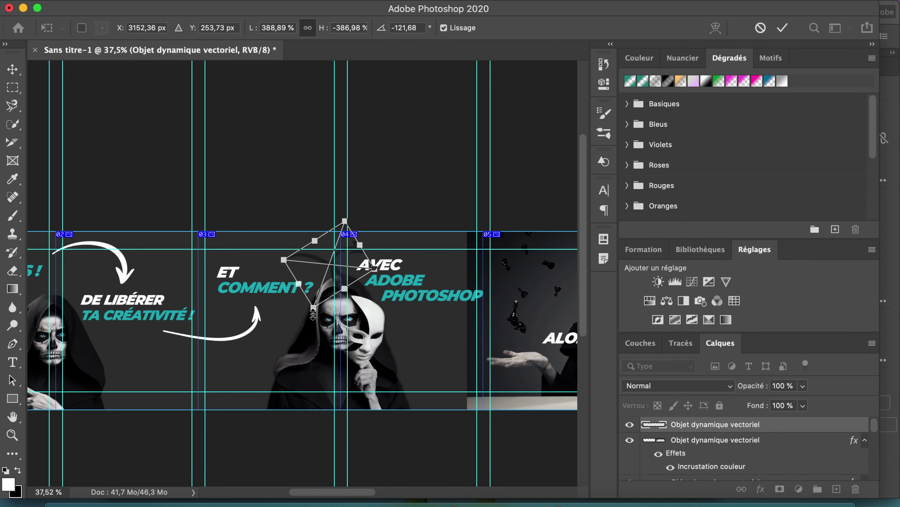
pyautogui.moveTo(313, 315); pyautogui.dragTo(310, 322)
pyautogui.moveTo(331, 265); pyautogui.dragTo(324, 265)
pyautogui.moveTo(298, 325); pyautogui.dragTo(305, 329)
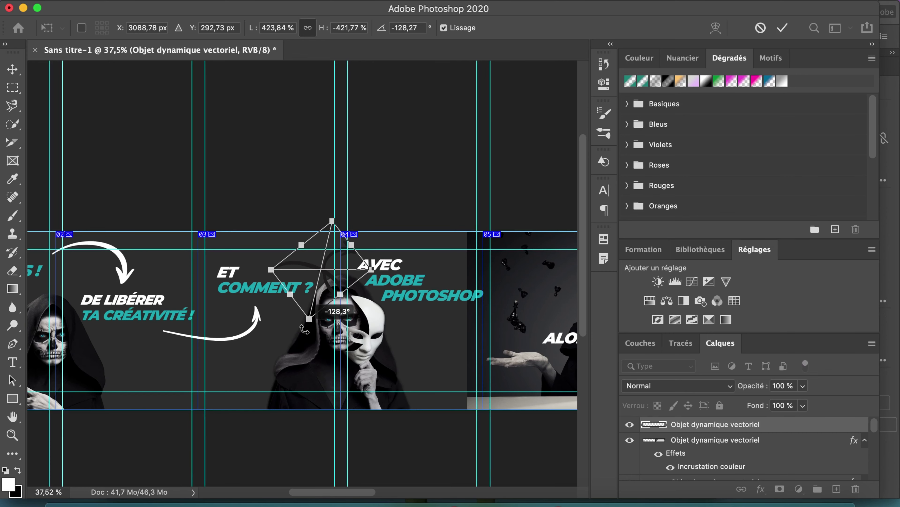
pyautogui.click(782, 28)
# - Apply a white color overlay to the looped arrow and move its layer down to just above Rectangle 1, behind the hooded figure
pyautogui.doubleClick(776, 428)
pyautogui.click(368, 357)
pyautogui.click(814, 196)
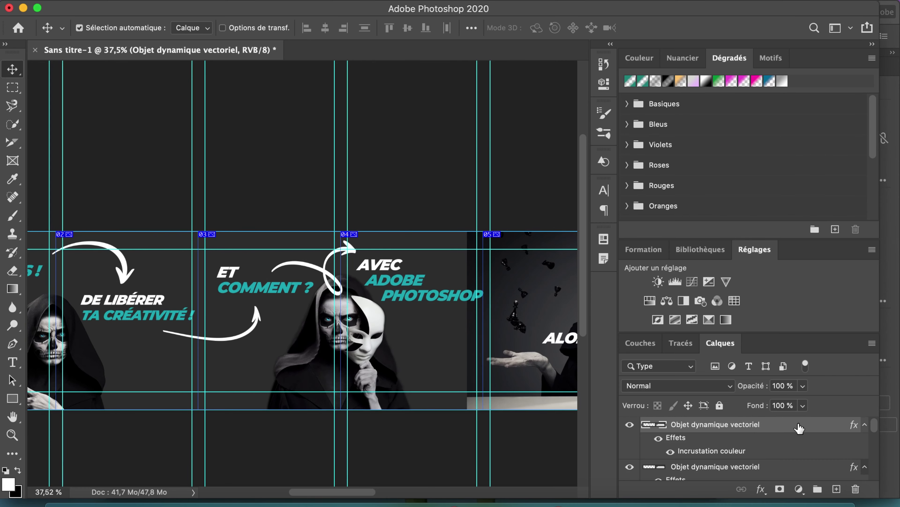
pyautogui.moveTo(799, 427); pyautogui.dragTo(740, 451)
# - Copy the long wavy arrow with a loop at its start from Illustrator and paste it as a smart object above image1
pyautogui.hscroll(10, 302, 113)
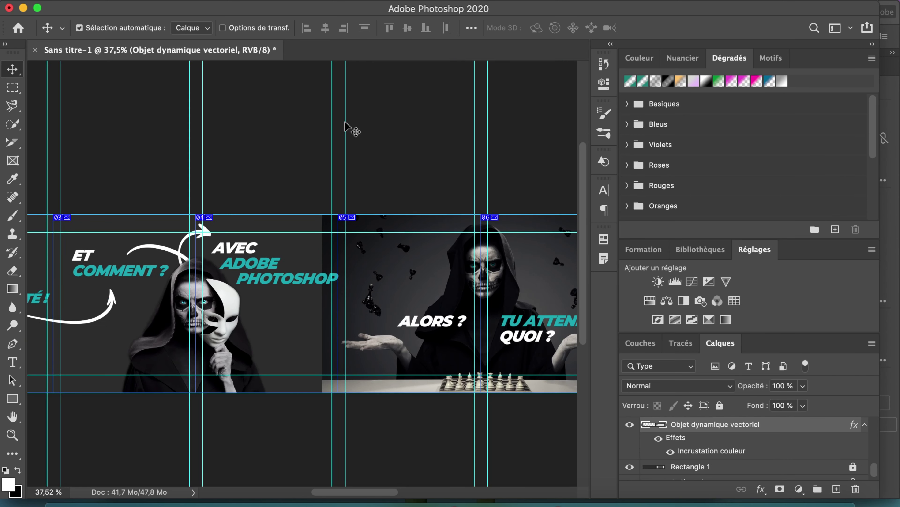
pyautogui.scroll(-3, 302, 113)
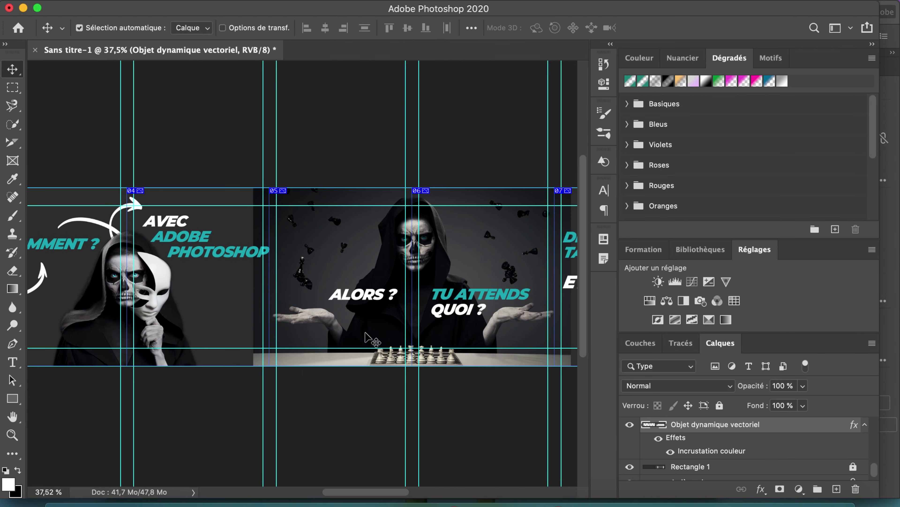
pyautogui.hscroll(2, 366, 337)
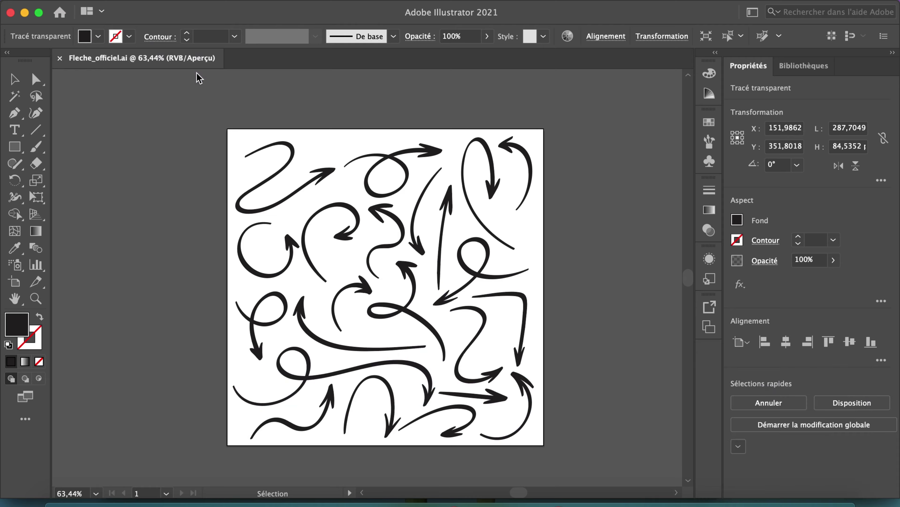
pyautogui.press('super+v')
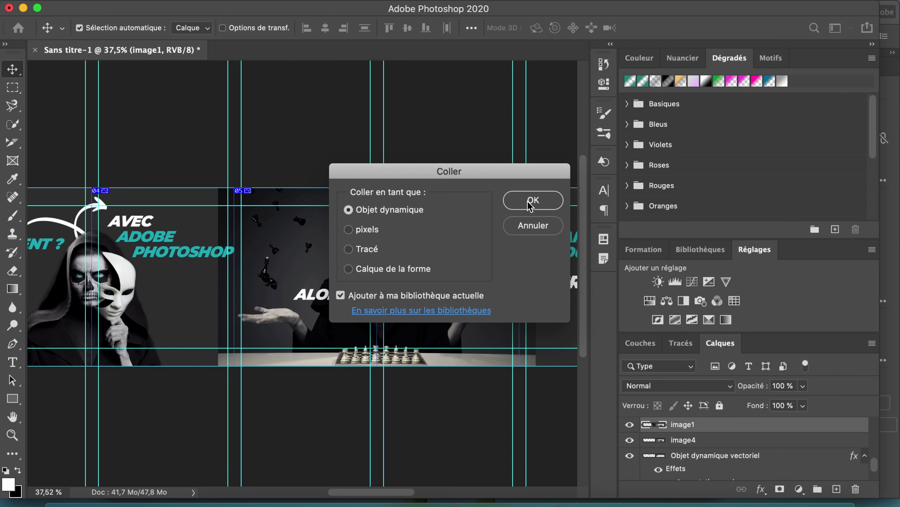
pyautogui.click(528, 202)
# - Scale down the wavy arrow and place it on slide 5, running from "PHOTOSHOP" to just above "ALORS ?"
pyautogui.moveTo(320, 282); pyautogui.dragTo(458, 341)
pyautogui.moveTo(396, 290); pyautogui.dragTo(307, 270)
pyautogui.moveTo(368, 248); pyautogui.dragTo(334, 269)
pyautogui.moveTo(319, 270)
pyautogui.mouseDown()
pyautogui.moveTo(337, 251)
pyautogui.moveTo(333, 277)
pyautogui.mouseUp()
pyautogui.moveTo(287, 256); pyautogui.dragTo(294, 260)
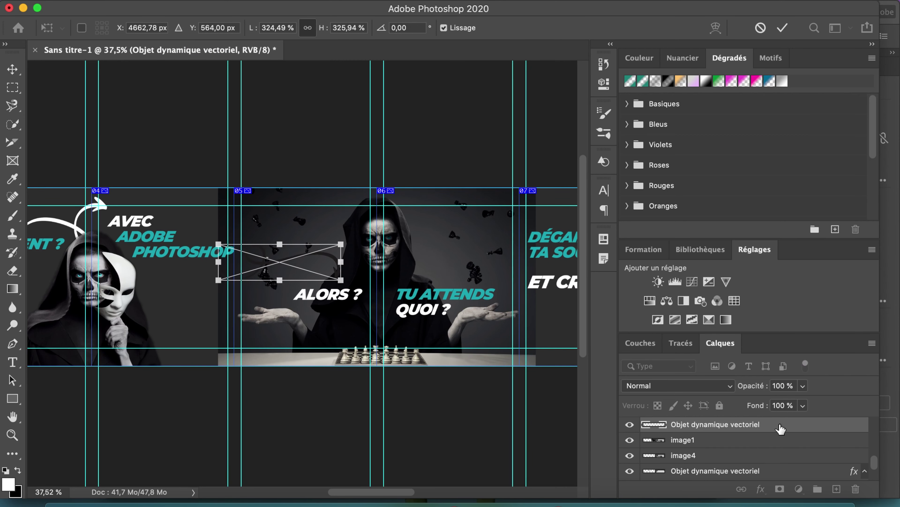
pyautogui.moveTo(339, 280); pyautogui.dragTo(327, 276)
pyautogui.press('Return')
# - Apply a white color overlay to the wavy arrow on slide 5
pyautogui.doubleClick(782, 425)
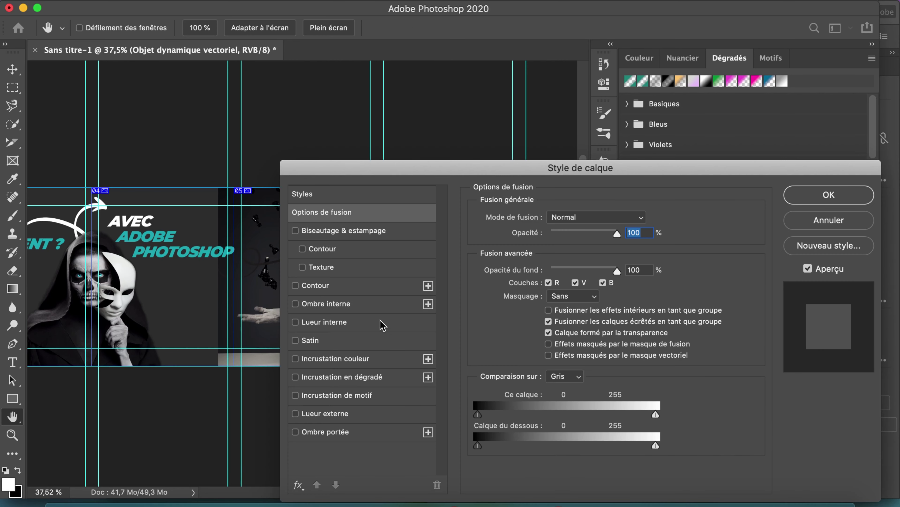
pyautogui.click(337, 359)
pyautogui.press('Return')
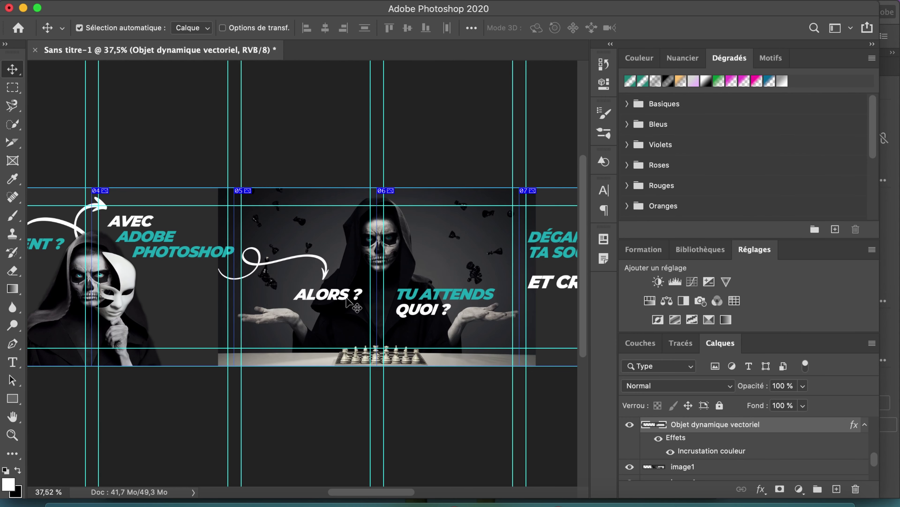
# - Recolor the "ALORS ?" title on slide 5 in teal
pyautogui.doubleClick(334, 298)
pyautogui.click(567, 29)
pyautogui.write('1cb2ac')
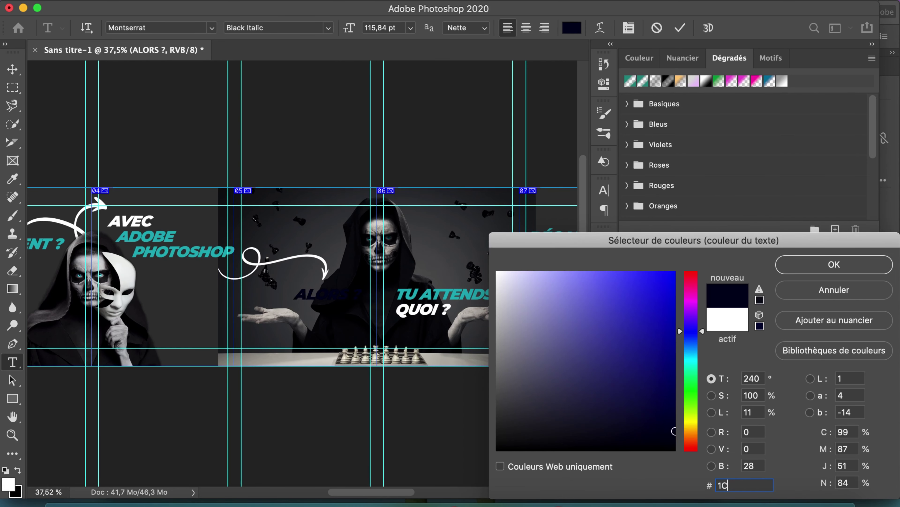
pyautogui.click(817, 263)
pyautogui.click(677, 29)
# - Recolor "TU ATTENDS" white and "QUOI ?" teal #1CAFB9 in the slide 6 title
pyautogui.click(422, 309)
pyautogui.moveTo(396, 294); pyautogui.dragTo(495, 294)
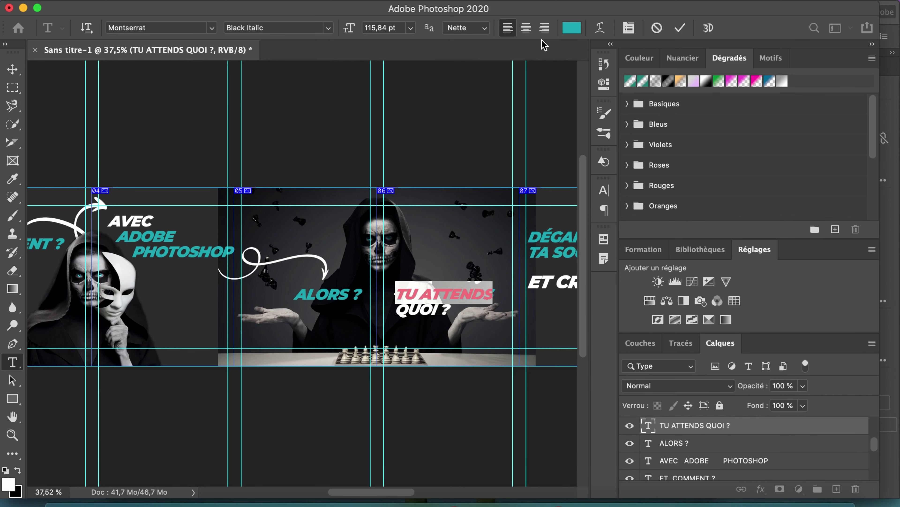
pyautogui.click(568, 29)
pyautogui.click(498, 273)
pyautogui.click(798, 265)
pyautogui.moveTo(396, 310); pyautogui.dragTo(464, 311)
pyautogui.click(571, 28)
pyautogui.write('1cb2ac')
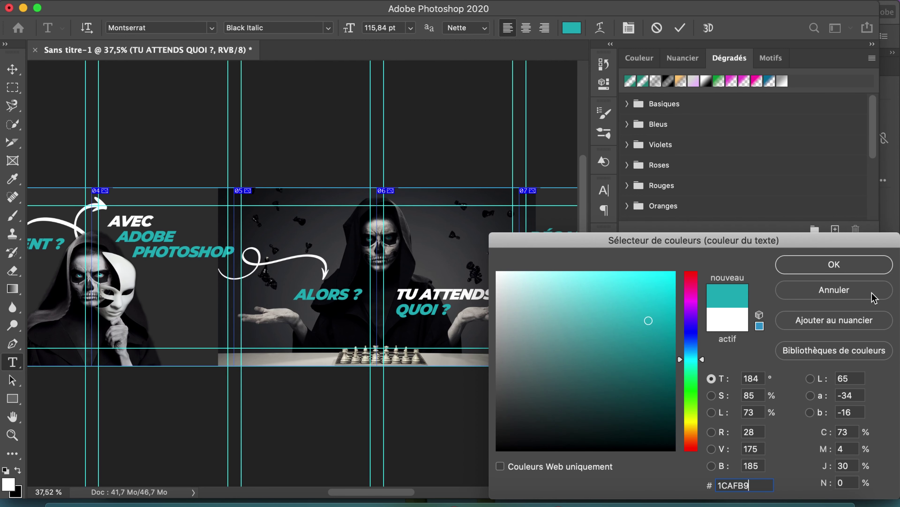
pyautogui.press('Return')
# - Copy the short arrow with a loop in its middle from Illustrator and paste it into the Photoshop carousel as a smart object
pyautogui.hscroll(4, 359, 321)
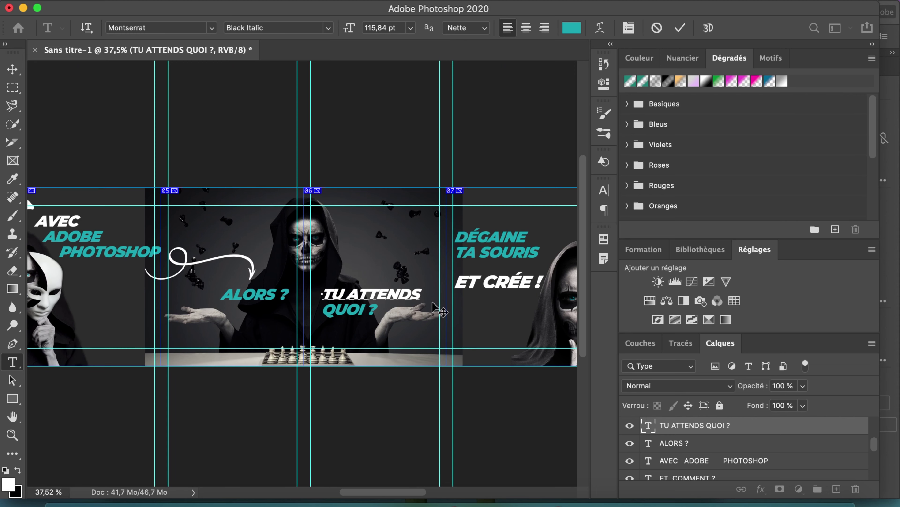
pyautogui.hscroll(3, 408, 302)
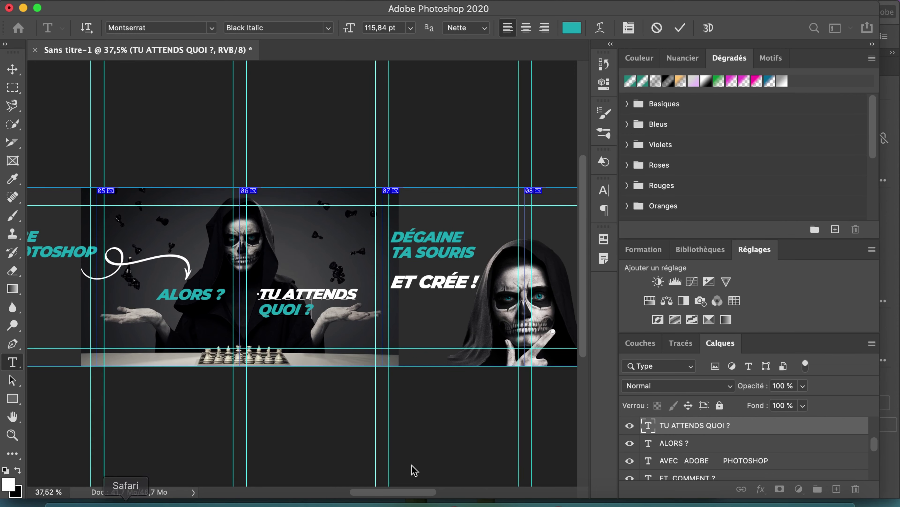
pyautogui.click(646, 501)
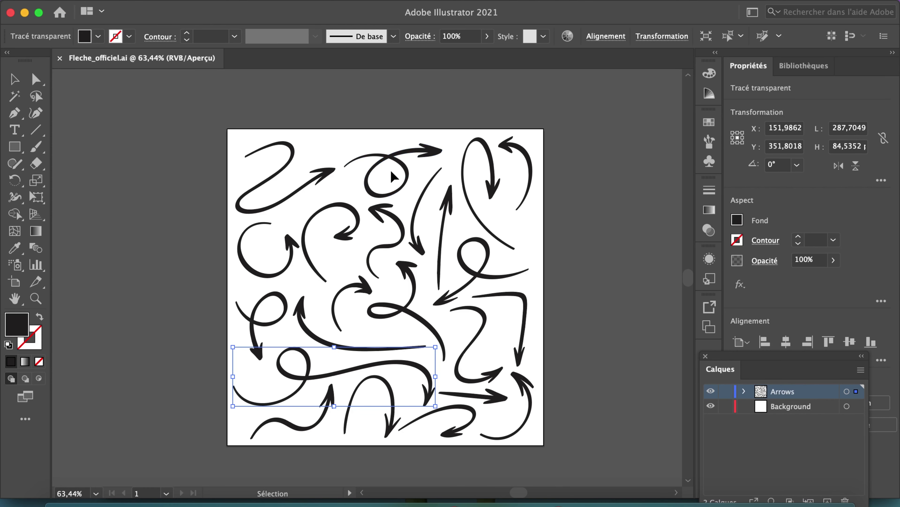
pyautogui.click(376, 155)
pyautogui.click(161, 7)
pyautogui.click(167, 73)
pyautogui.click(612, 499)
pyautogui.click(229, 315)
pyautogui.press('super+v')
pyautogui.press('Return')
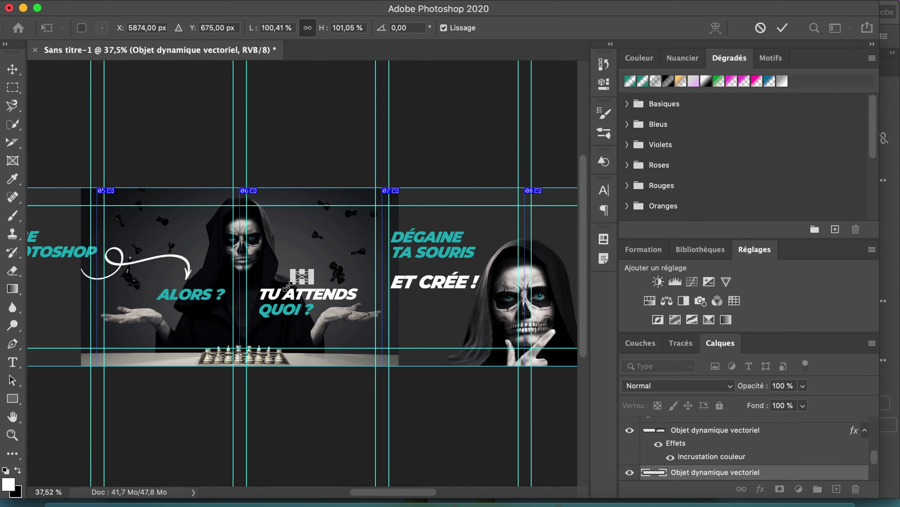
# - Place and enlarge the short looped arrow between "ALORS ?" and "QUOI ?", and give it a white color overlay
pyautogui.moveTo(288, 286); pyautogui.dragTo(259, 302)
pyautogui.moveTo(287, 283); pyautogui.dragTo(246, 305)
pyautogui.press('Return')
pyautogui.doubleClick(784, 470)
pyautogui.click(335, 359)
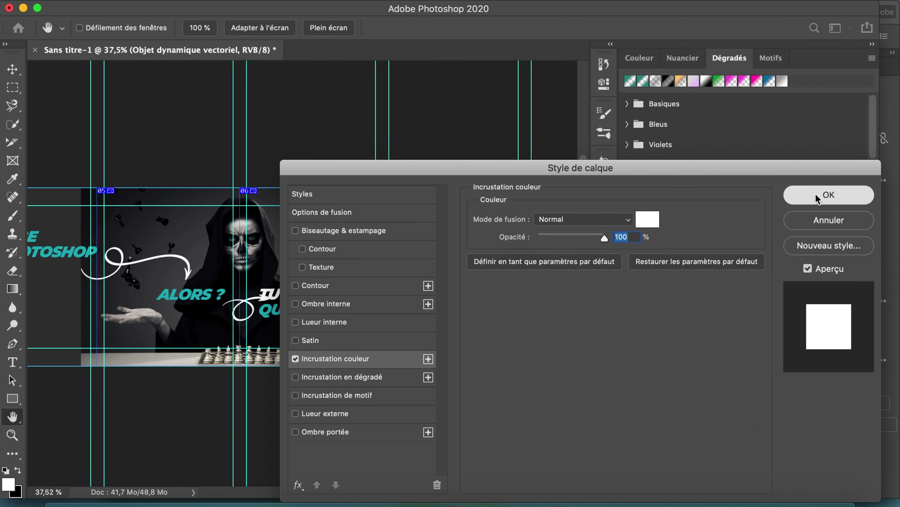
pyautogui.click(817, 199)
# - Flip the short looped arrow top to bottom, rotate it to -19.85° and position it pointing at "QUOI ?"
pyautogui.click(161, 6)
pyautogui.moveTo(213, 332)
pyautogui.click(466, 487)
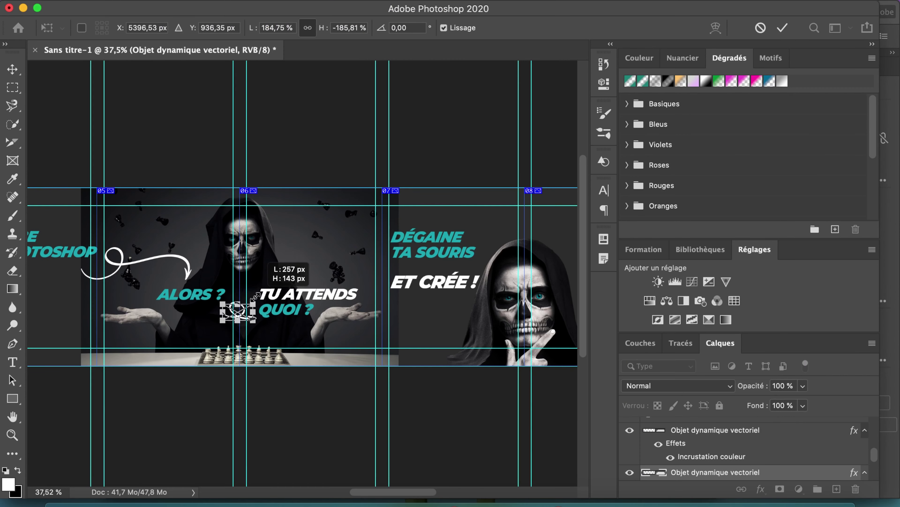
pyautogui.moveTo(256, 296); pyautogui.dragTo(254, 298)
pyautogui.scroll(4, 297, 273)
pyautogui.hscroll(-5, 296, 274)
pyautogui.scroll(-3, 296, 274)
pyautogui.moveTo(344, 251); pyautogui.dragTo(337, 243)
pyautogui.moveTo(298, 293); pyautogui.dragTo(292, 299)
pyautogui.moveTo(310, 276); pyautogui.dragTo(306, 270)
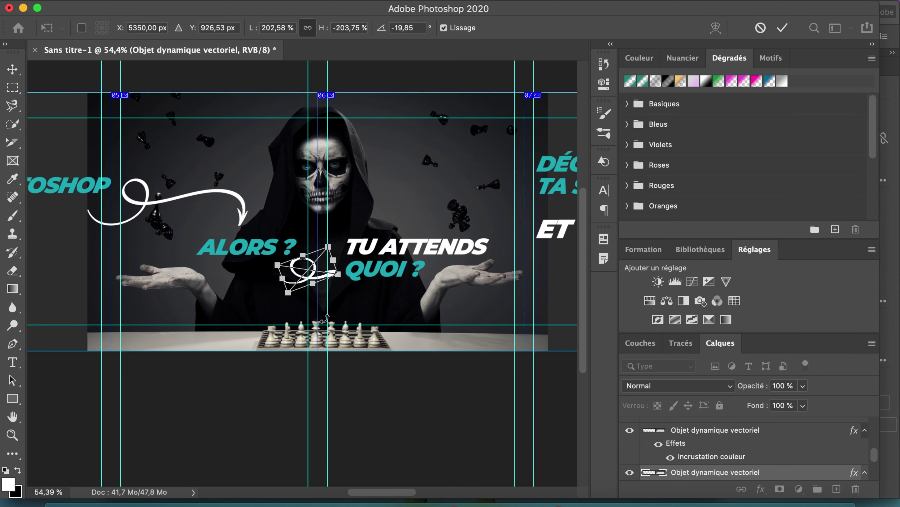
pyautogui.press('Return')
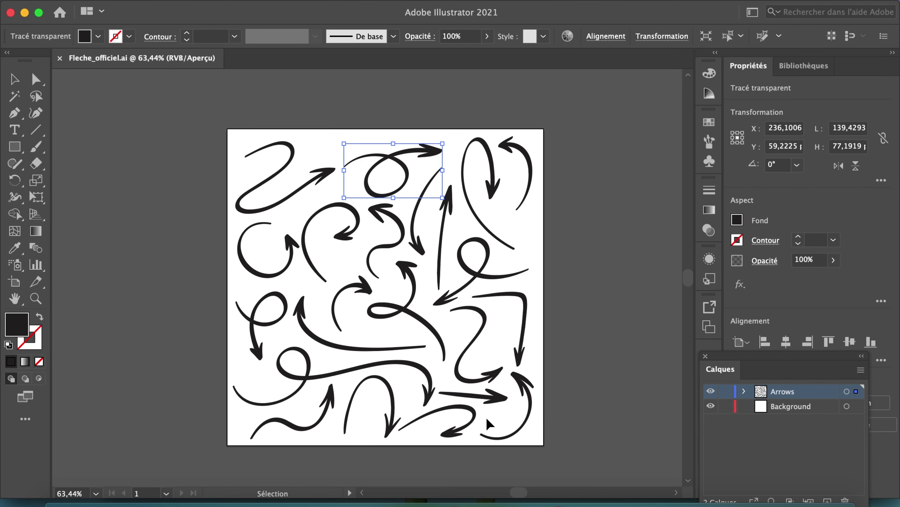
# - Copy the long curved arrow from Illustrator again and paste it as a smart object for slides 6 and 7
pyautogui.click(359, 353)
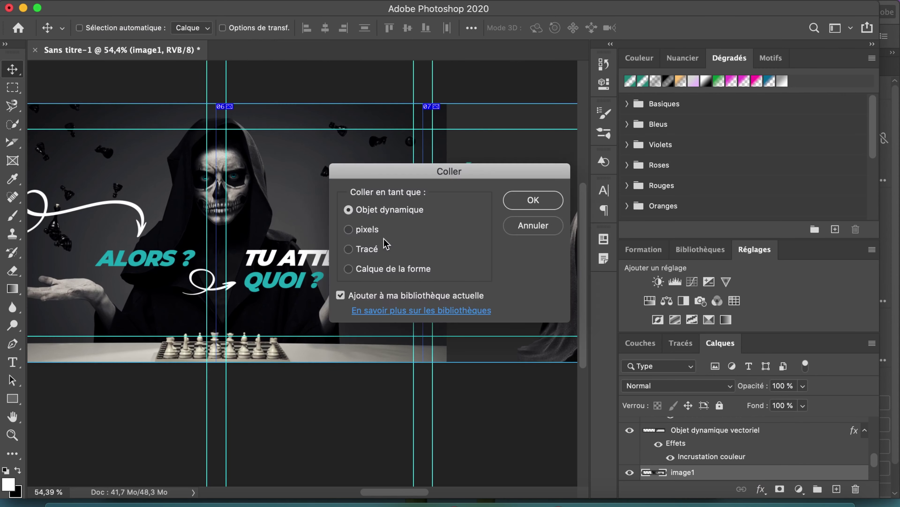
pyautogui.press('Return')
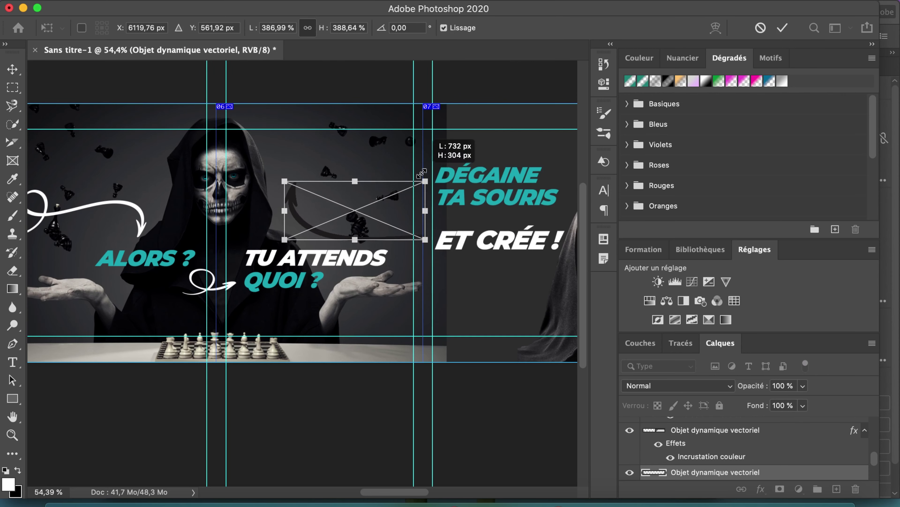
# - Rotate and place this arrow from the raised hand on slide 6 up to "DÉGAINE" on slide 7, with a white color overlay
pyautogui.moveTo(436, 157); pyautogui.dragTo(375, 329)
pyautogui.moveTo(355, 213); pyautogui.dragTo(404, 213)
pyautogui.press('Escape')
pyautogui.doubleClick(798, 472)
pyautogui.press('Escape')
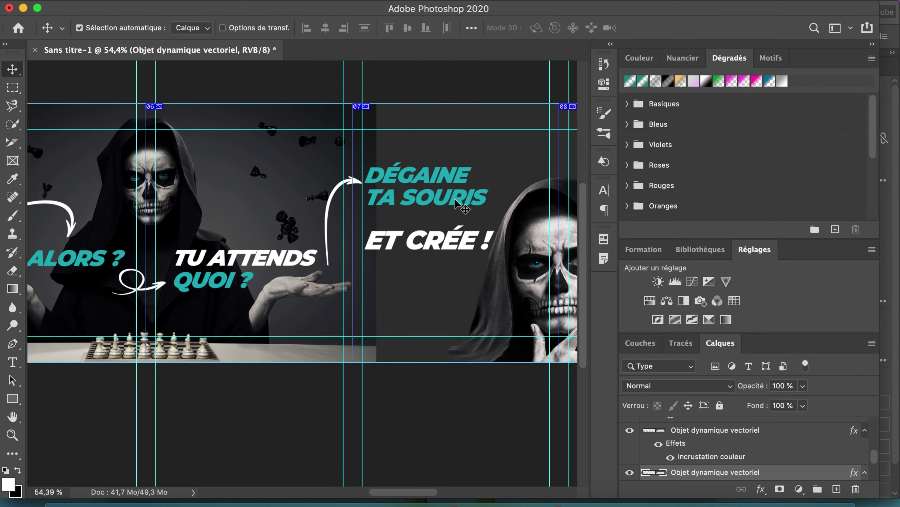
# - Indent the lines "DÉGAINE" and "TA SOURIS" of the slide 7 title with leading spaces
pyautogui.click(376, 194)
pyautogui.press('super+a')
pyautogui.click(369, 175)
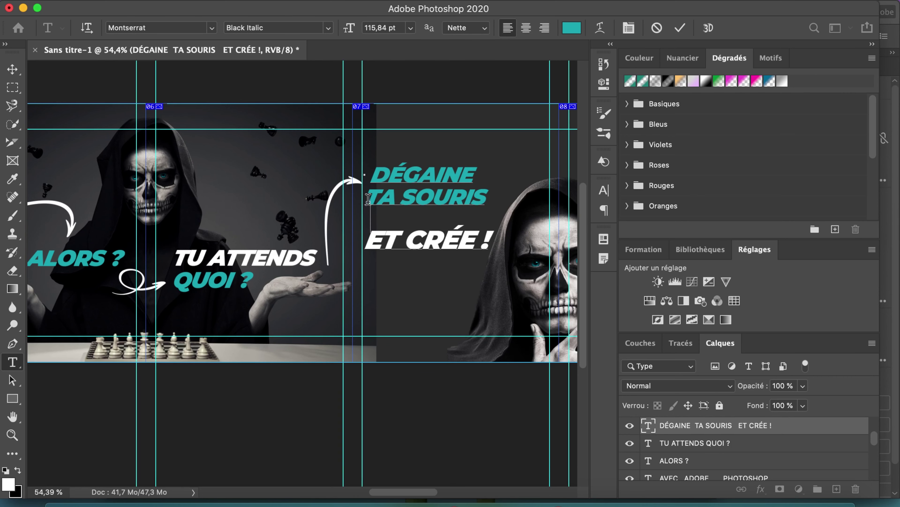
pyautogui.click(680, 28)
# - Unlock the Rectangle 1 background layer and enable a Color Overlay effect on it
pyautogui.scroll(-3, 432, 346)
pyautogui.scroll(1, 431, 333)
pyautogui.hscroll(-4, 431, 333)
pyautogui.scroll(-2, 285, 271)
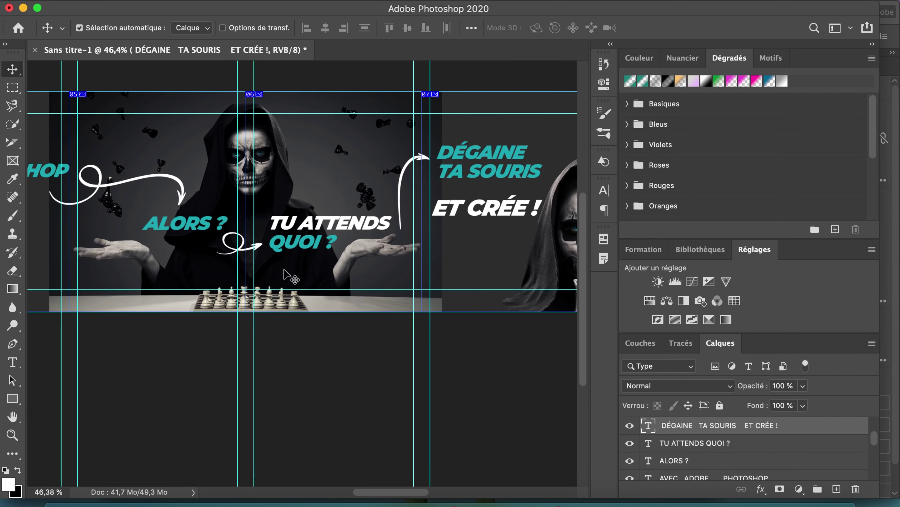
pyautogui.hscroll(-5, 303, 273)
pyautogui.click(316, 248)
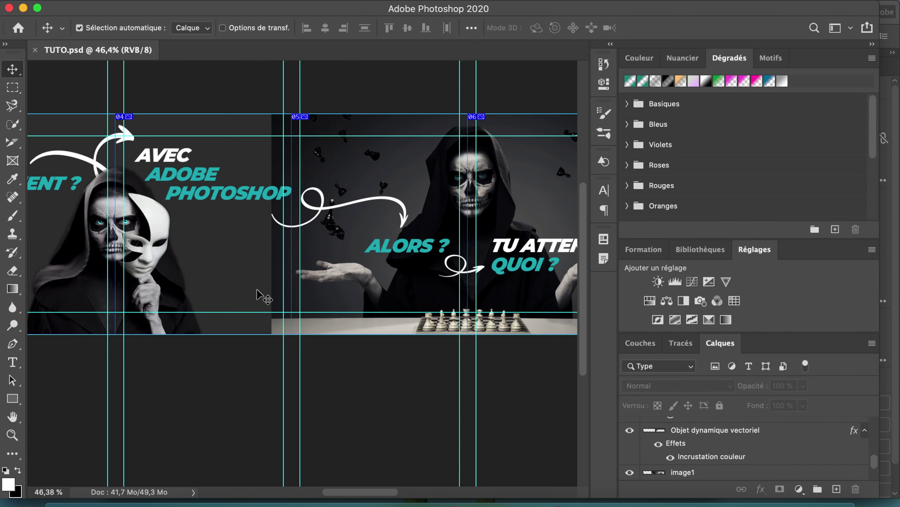
pyautogui.scroll(-3, 638, 444)
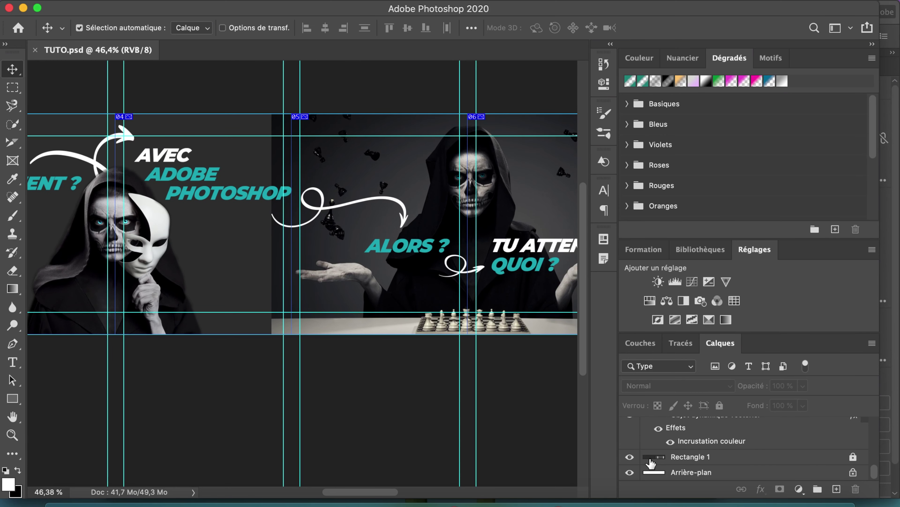
pyautogui.click(722, 457)
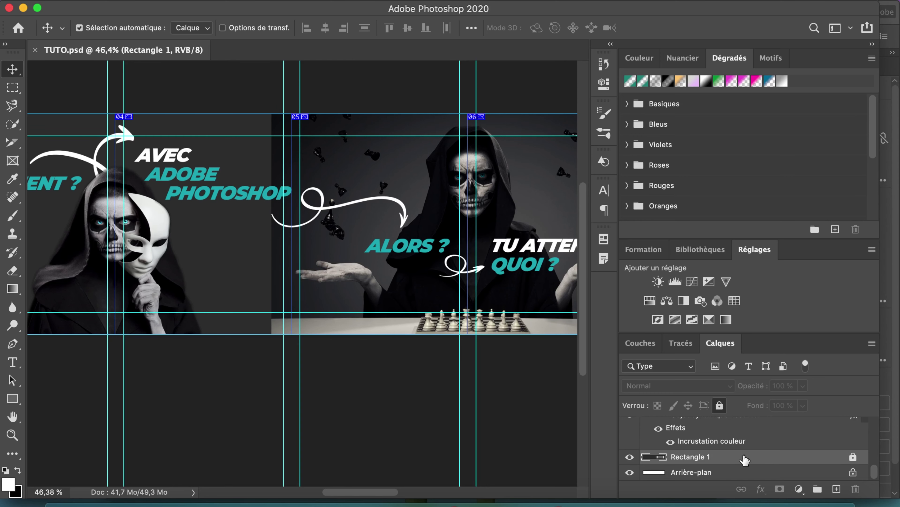
pyautogui.doubleClick(741, 460)
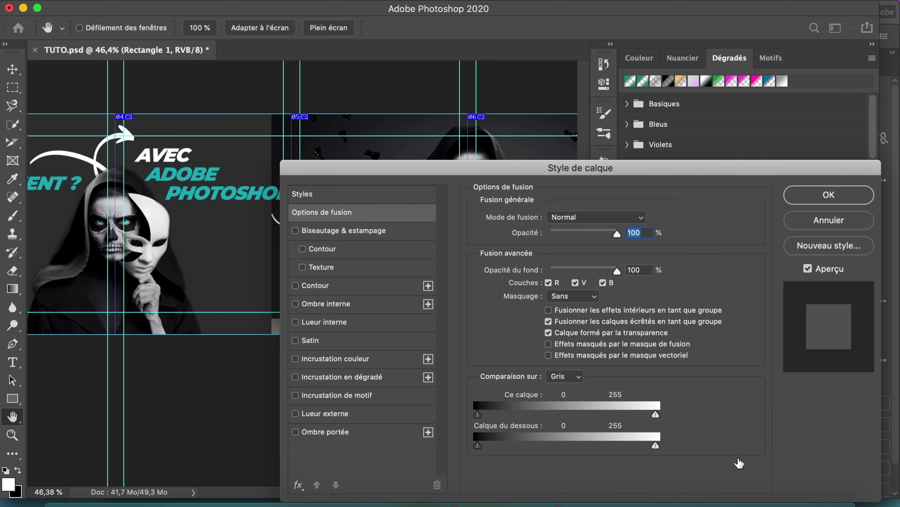
pyautogui.click(295, 359)
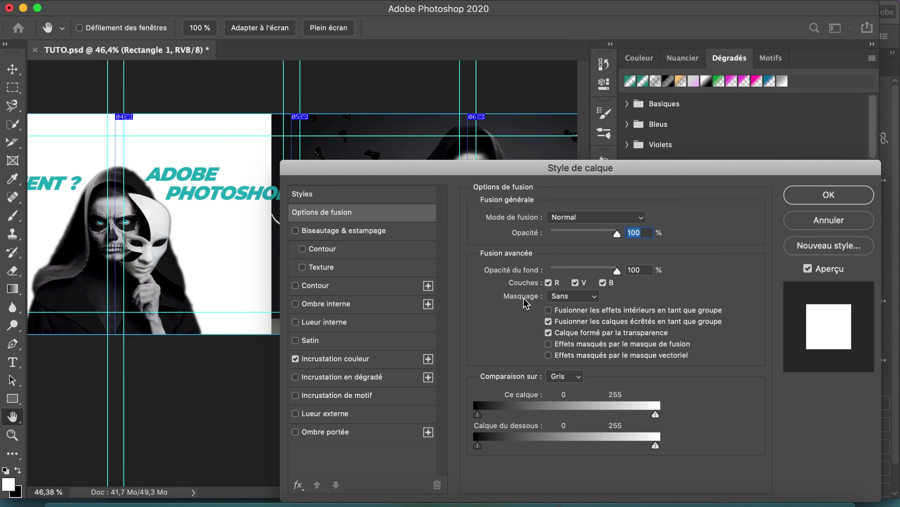
pyautogui.click(368, 360)
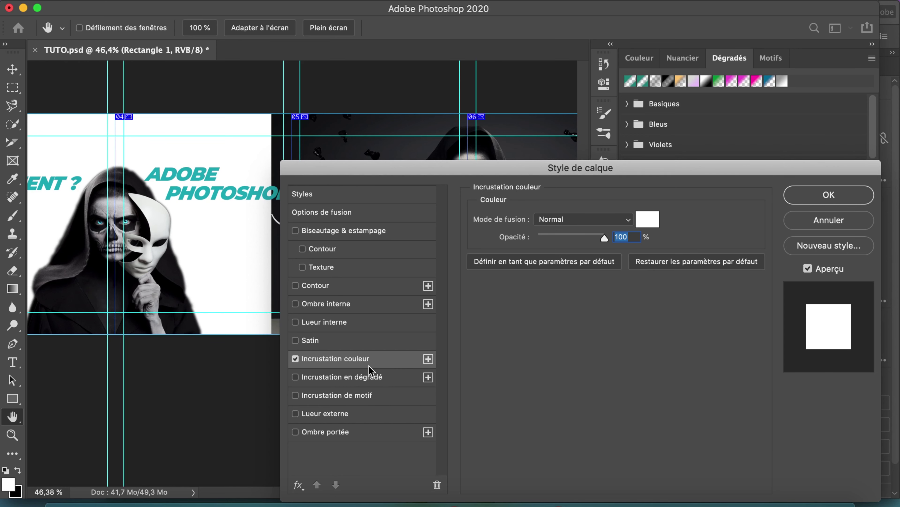
# - Set the background's overlay color to dark grey #191919 and apply the layer style
pyautogui.moveTo(504, 168); pyautogui.dragTo(645, 166)
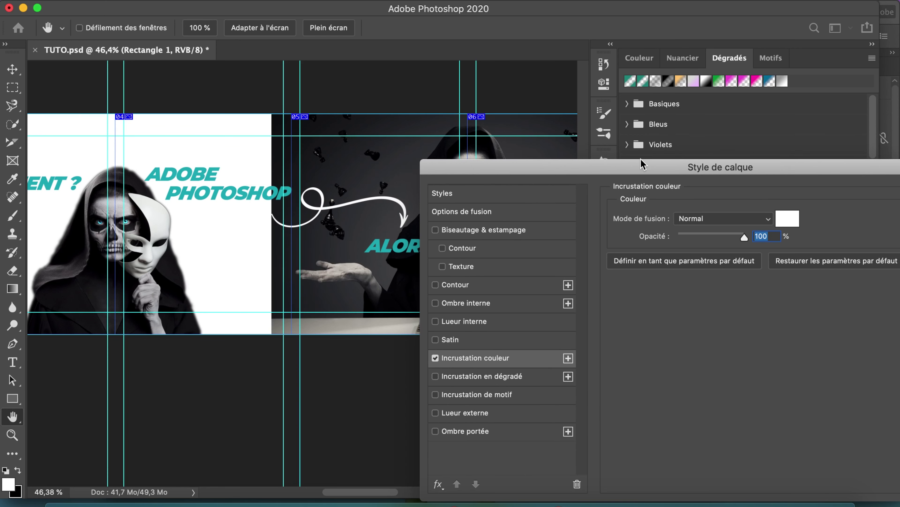
pyautogui.click(789, 220)
pyautogui.moveTo(521, 353)
pyautogui.mouseDown()
pyautogui.moveTo(491, 378)
pyautogui.moveTo(492, 433)
pyautogui.mouseUp()
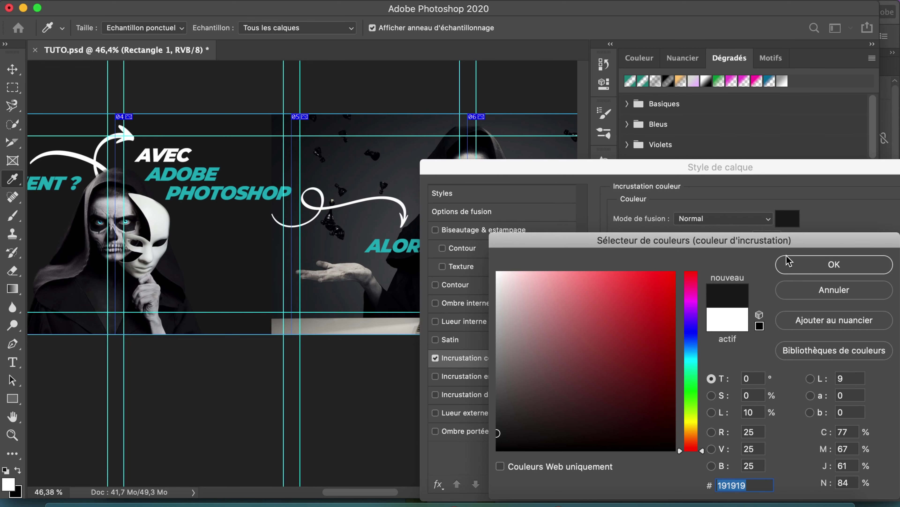
pyautogui.click(791, 266)
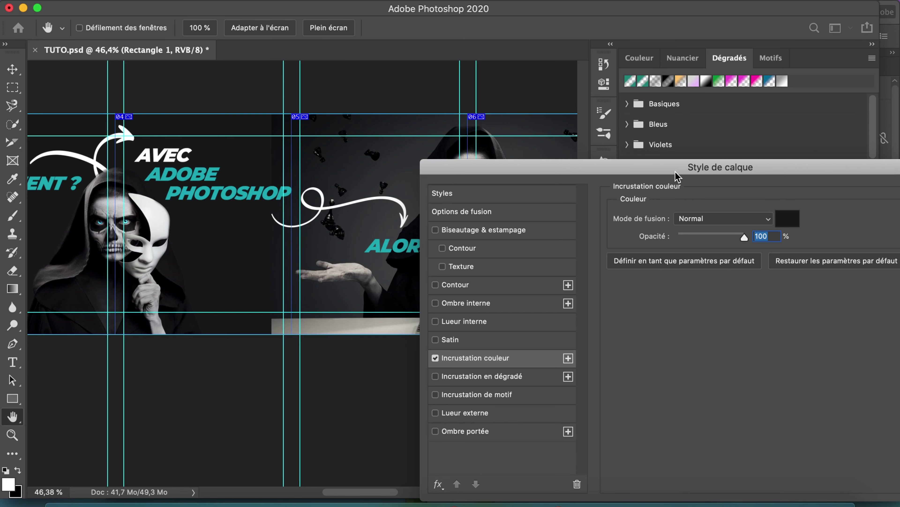
pyautogui.moveTo(678, 173); pyautogui.dragTo(537, 177)
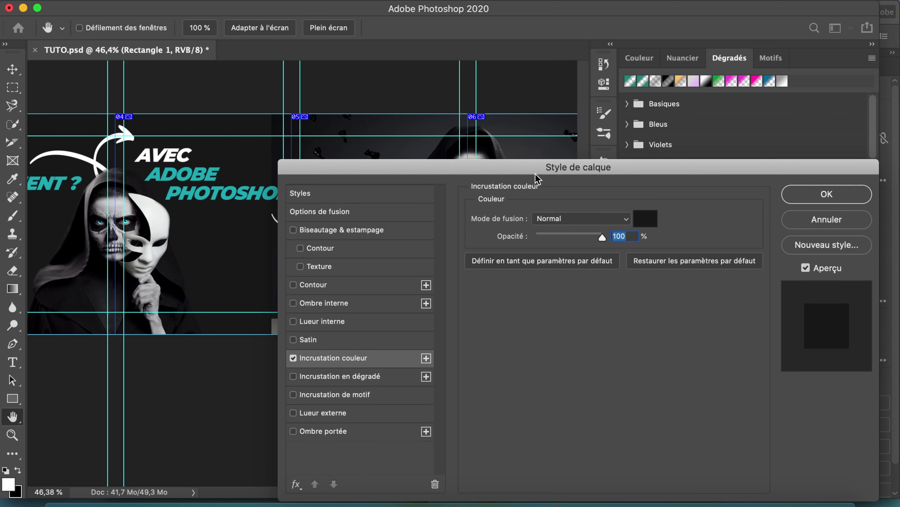
pyautogui.click(799, 196)
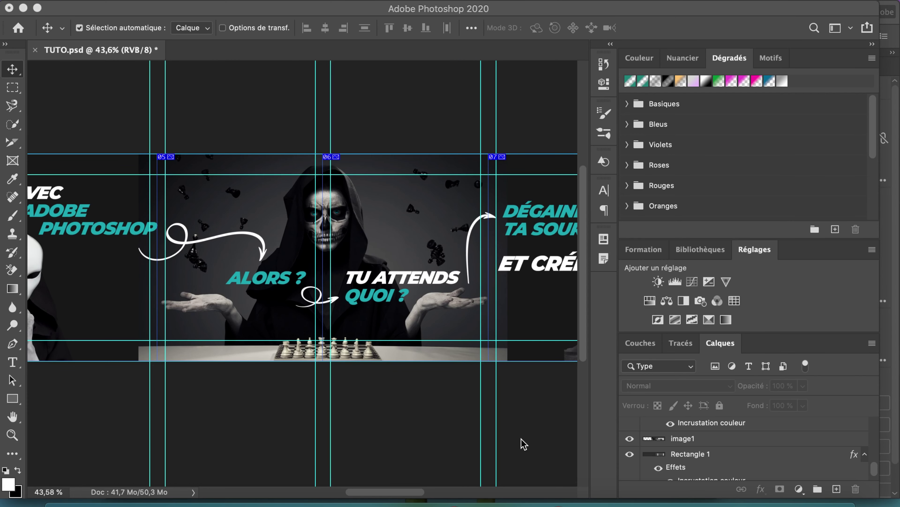
# - Examine the darkened background across slides 2 to 7, including the edges of the chessboard photo
pyautogui.hscroll(-3, 335, 316)
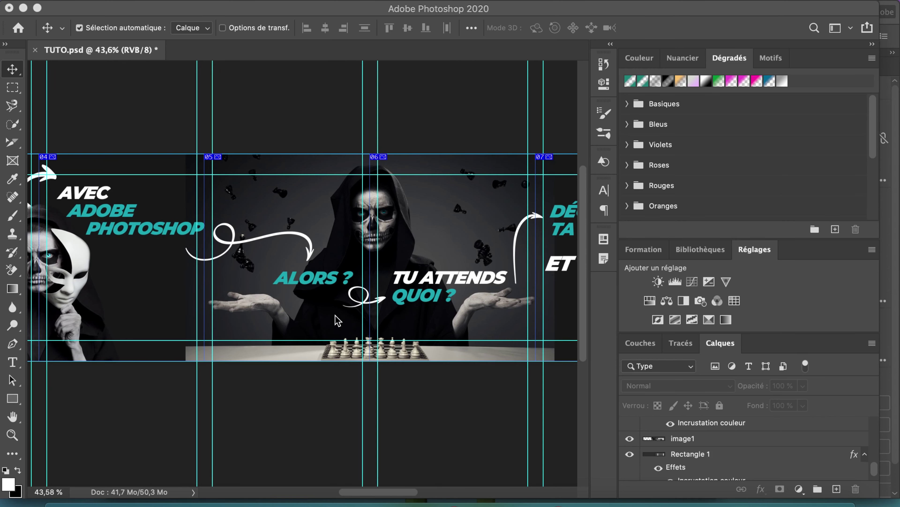
pyautogui.scroll(1, 335, 315)
pyautogui.hscroll(3, 335, 315)
pyautogui.hscroll(-3, 335, 315)
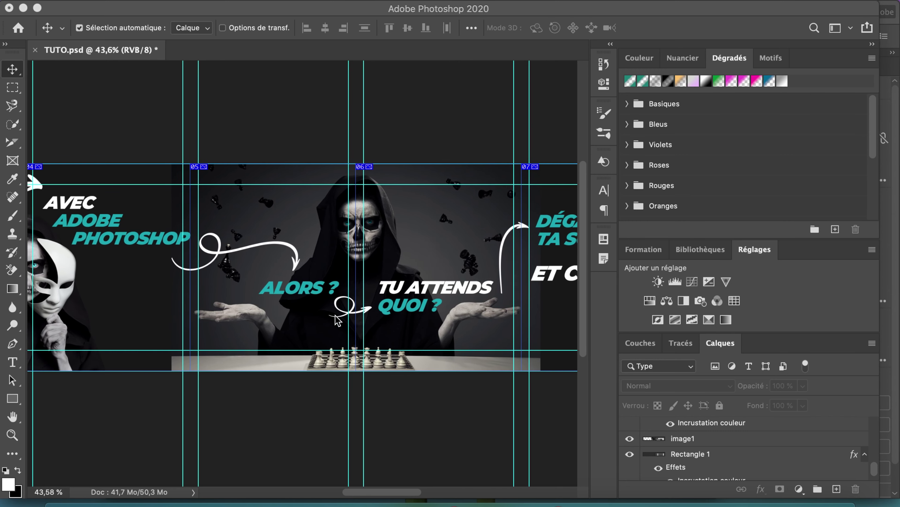
pyautogui.hscroll(-10, 335, 315)
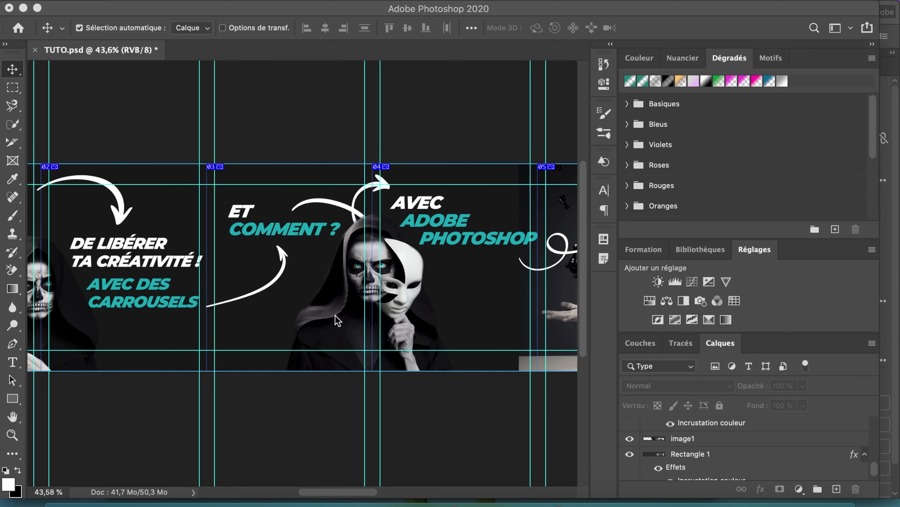
pyautogui.scroll(1, 335, 315)
pyautogui.hscroll(15, 335, 315)
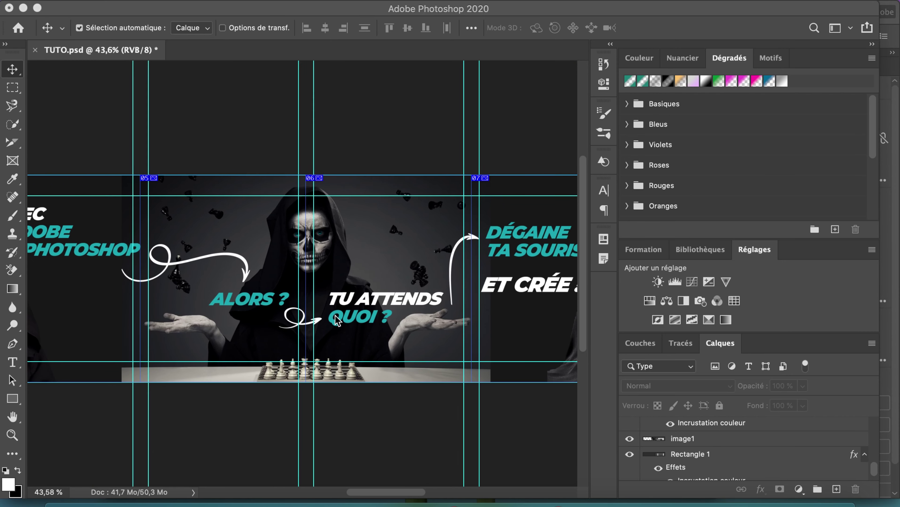
pyautogui.hscroll(-1, 335, 316)
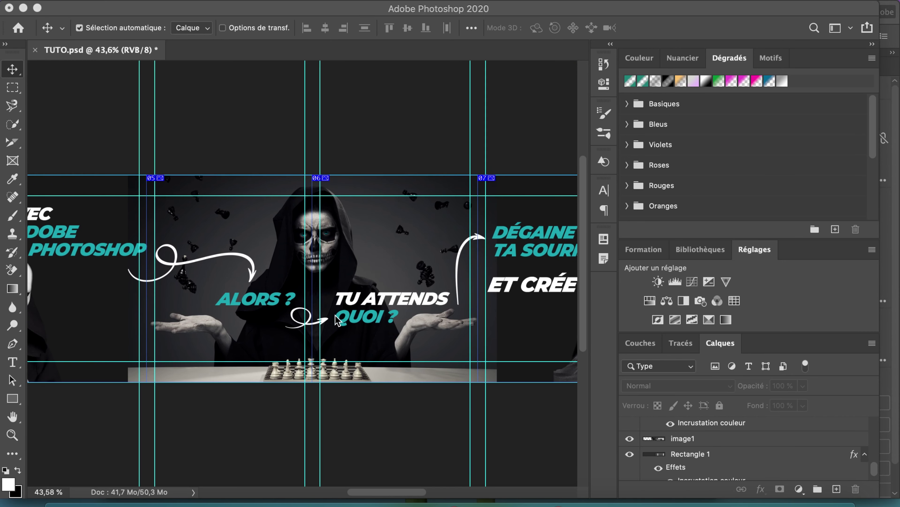
pyautogui.hscroll(-1, 227, 334)
# - Add a layer mask to the chessboard photo layer image1 and fade its left edge on slide 5 with a black-to-white gradient
pyautogui.click(222, 328)
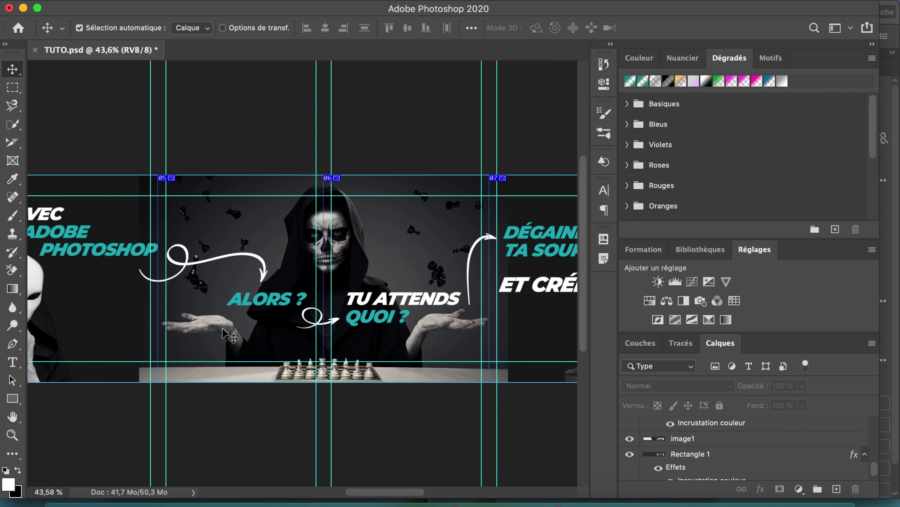
pyautogui.click(222, 328)
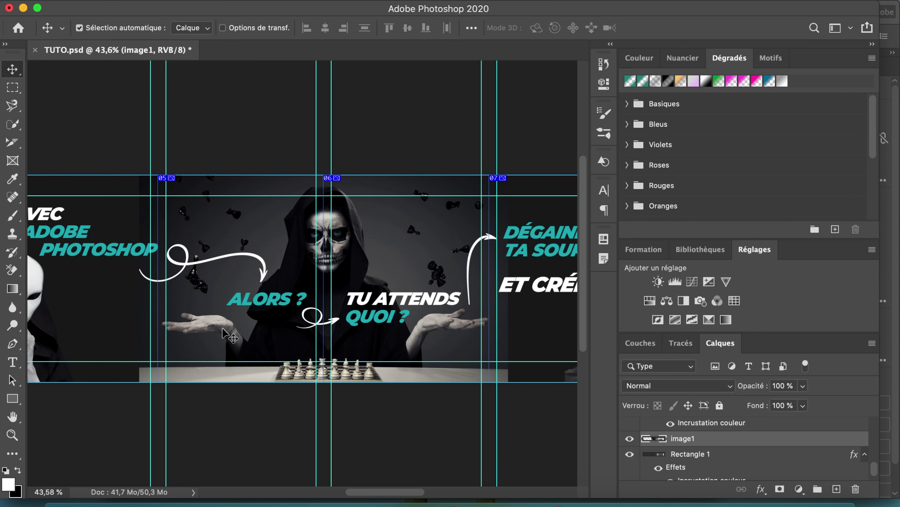
pyautogui.hscroll(-1, 222, 328)
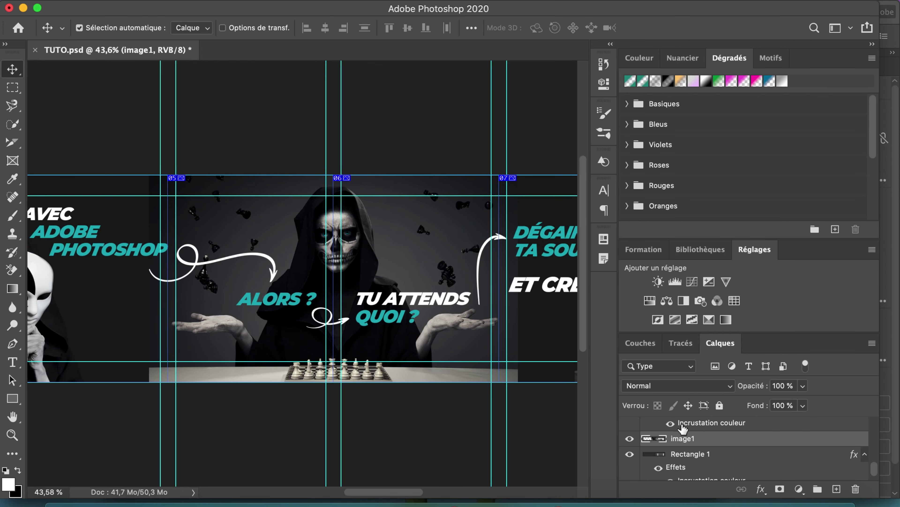
pyautogui.keyDown('shift'); pyautogui.click(705, 463); pyautogui.keyUp('shift')
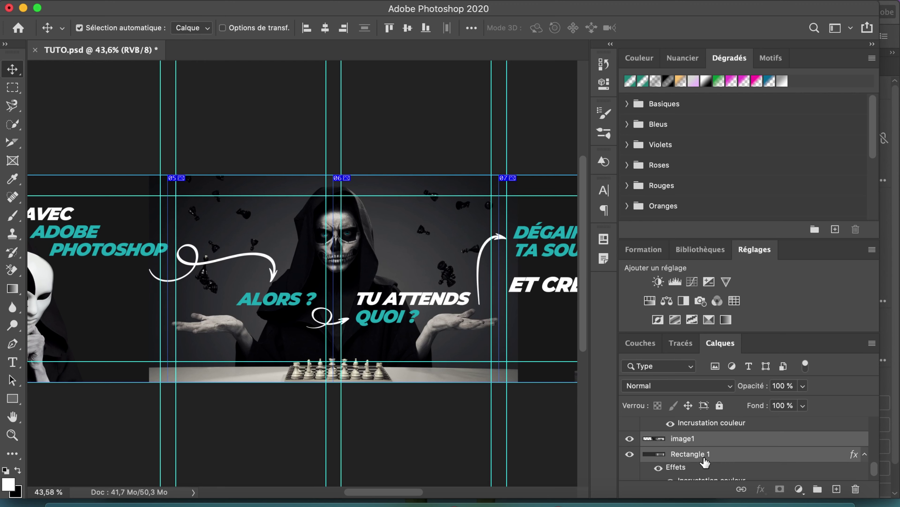
pyautogui.click(732, 470)
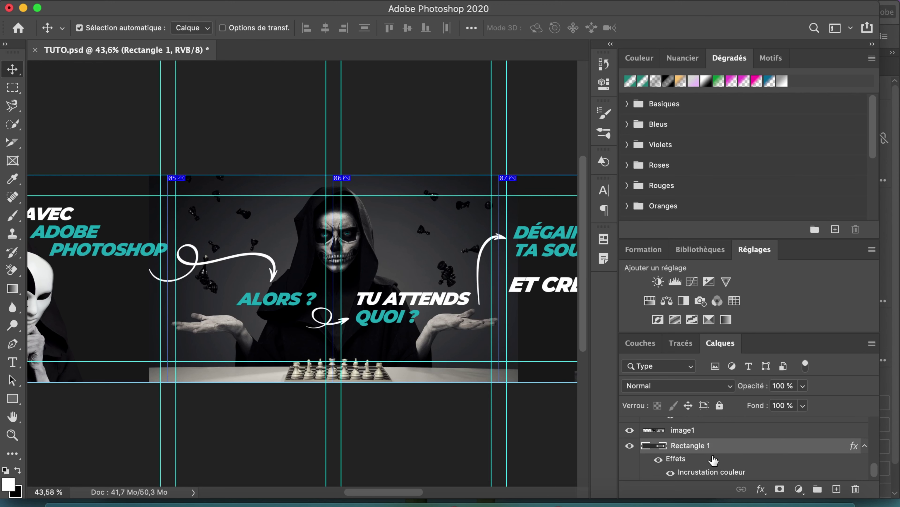
pyautogui.click(698, 438)
pyautogui.scroll(1, 693, 458)
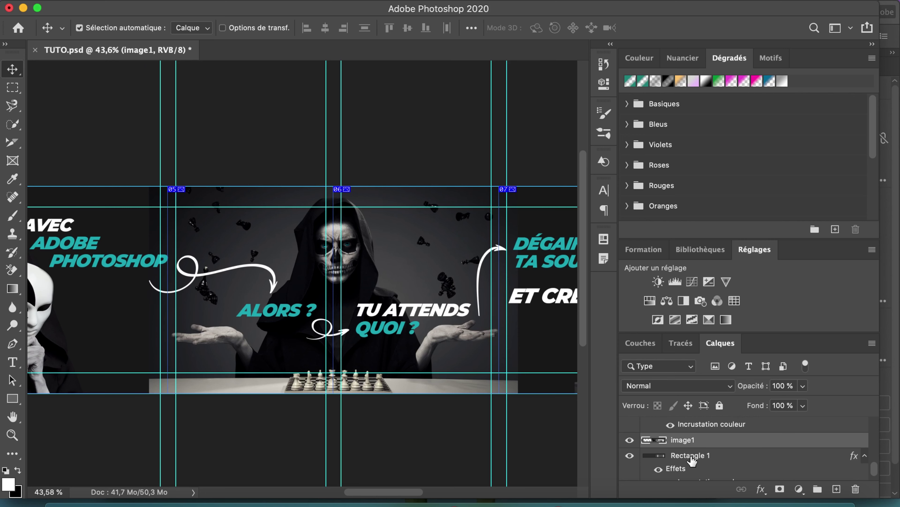
pyautogui.click(779, 488)
pyautogui.press('g')
pyautogui.scroll(-1, 248, 319)
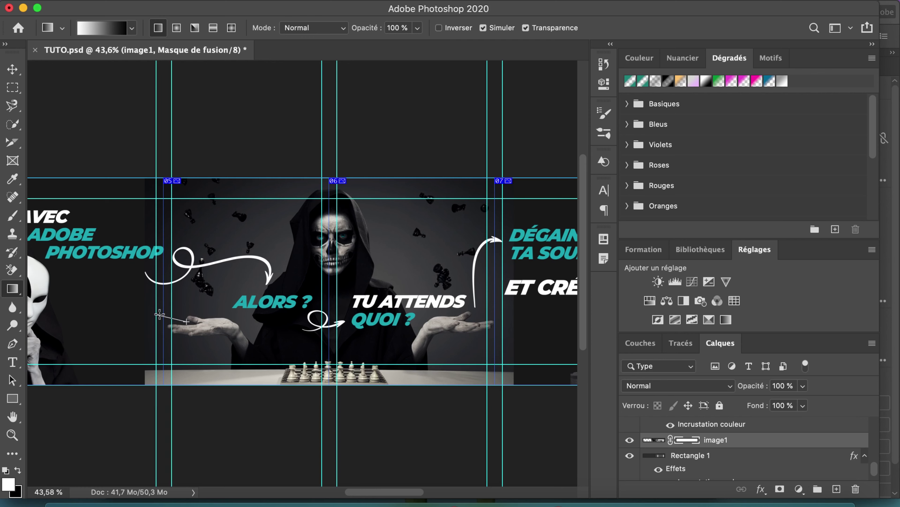
pyautogui.moveTo(187, 321); pyautogui.dragTo(174, 318)
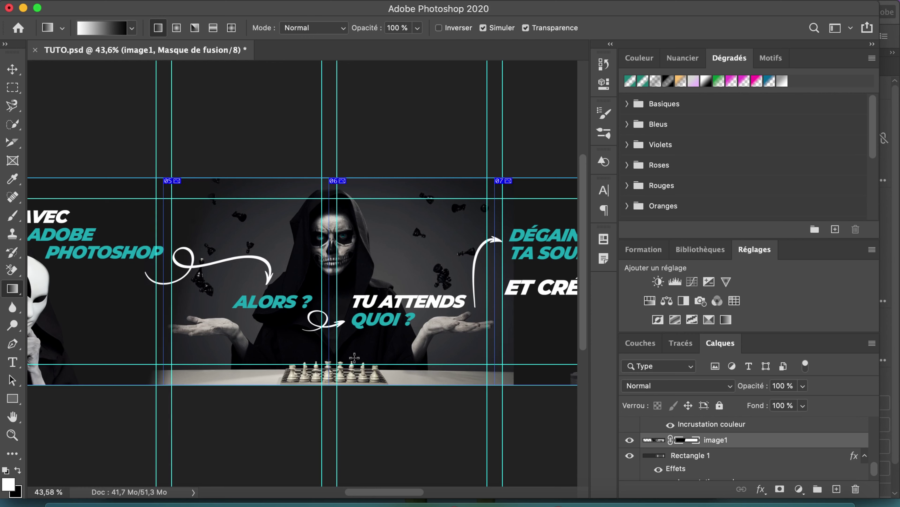
# - Load the image1 mask as a selection and fade the photo's right edge near slide 7 with a gradient
pyautogui.rightClick(686, 440)
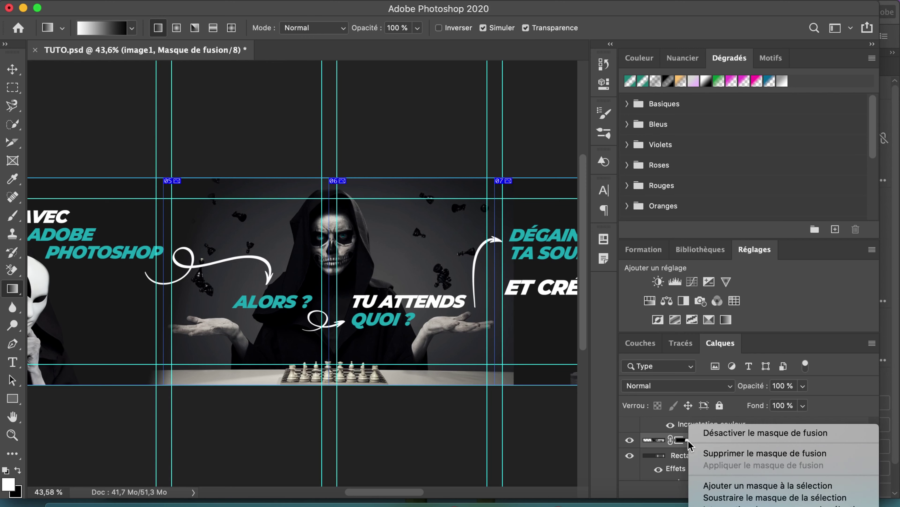
pyautogui.click(766, 483)
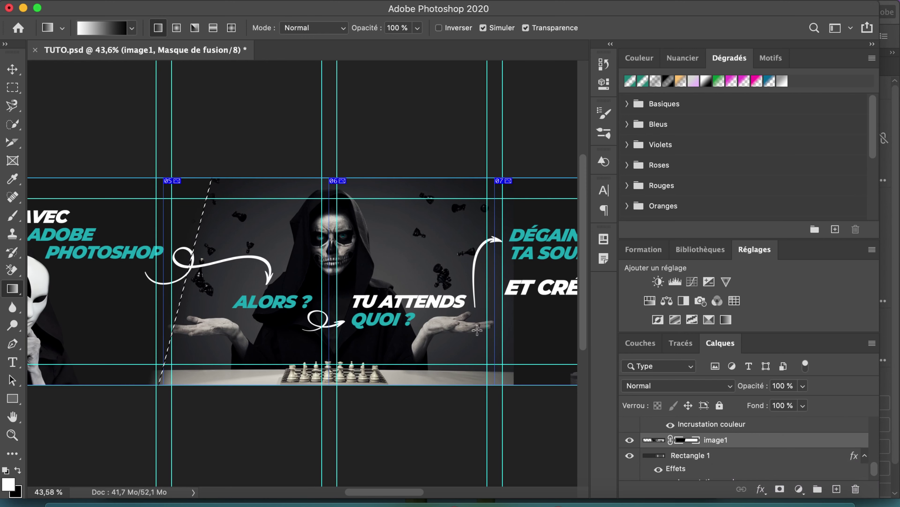
pyautogui.moveTo(470, 335); pyautogui.dragTo(501, 328)
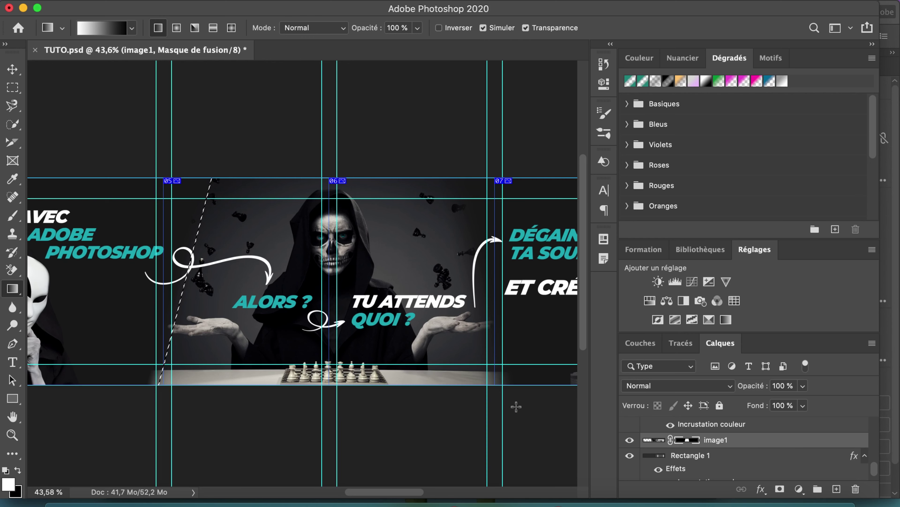
pyautogui.click(15, 75)
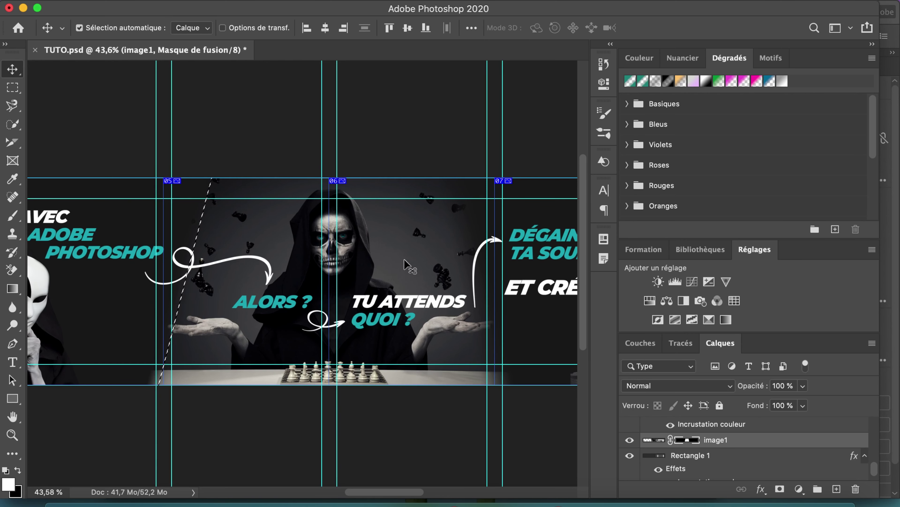
# - Check how the faded edges of the chessboard photo blend into the background across slides 3 to 8
pyautogui.hscroll(10, 404, 259)
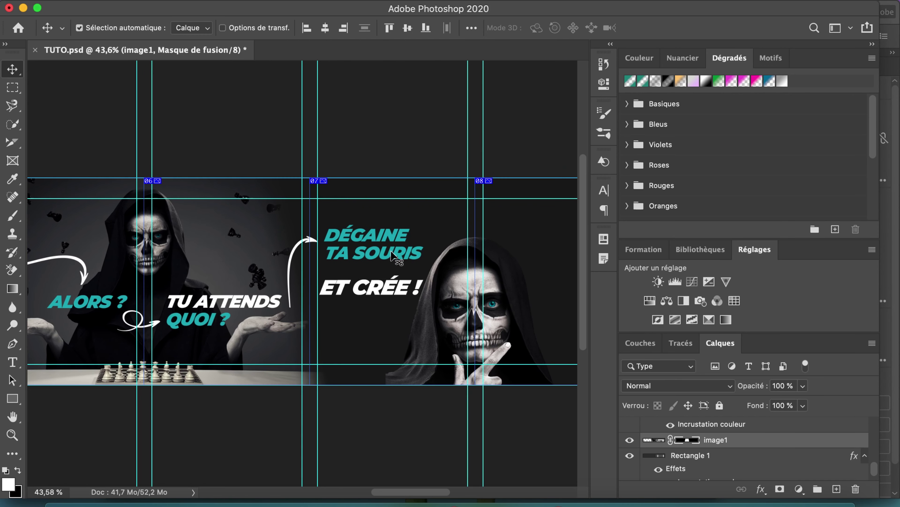
pyautogui.hscroll(-3, 393, 256)
pyautogui.hscroll(2, 394, 255)
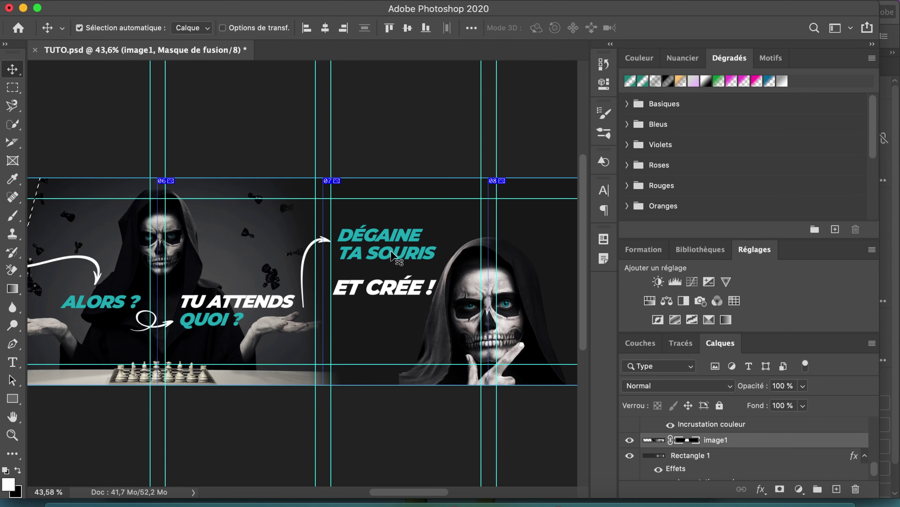
pyautogui.hscroll(-4, 393, 255)
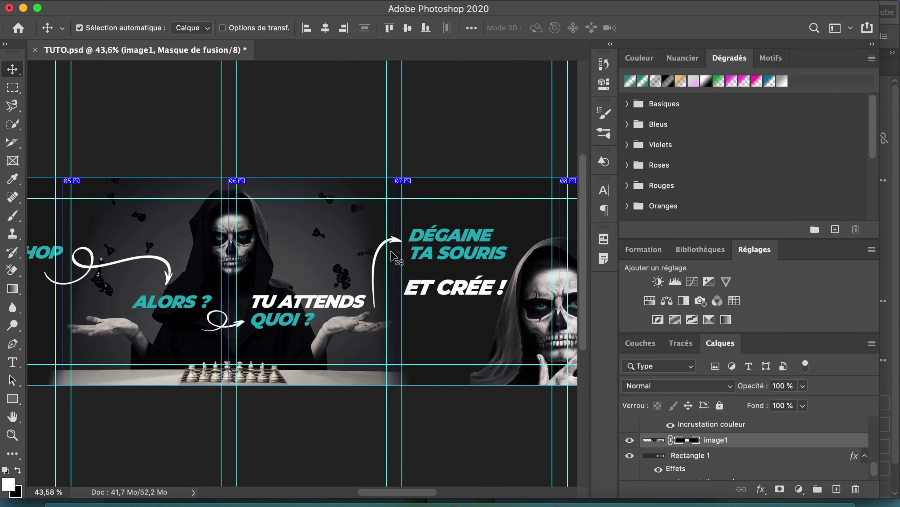
pyautogui.hscroll(4, 393, 256)
pyautogui.hscroll(-12, 394, 255)
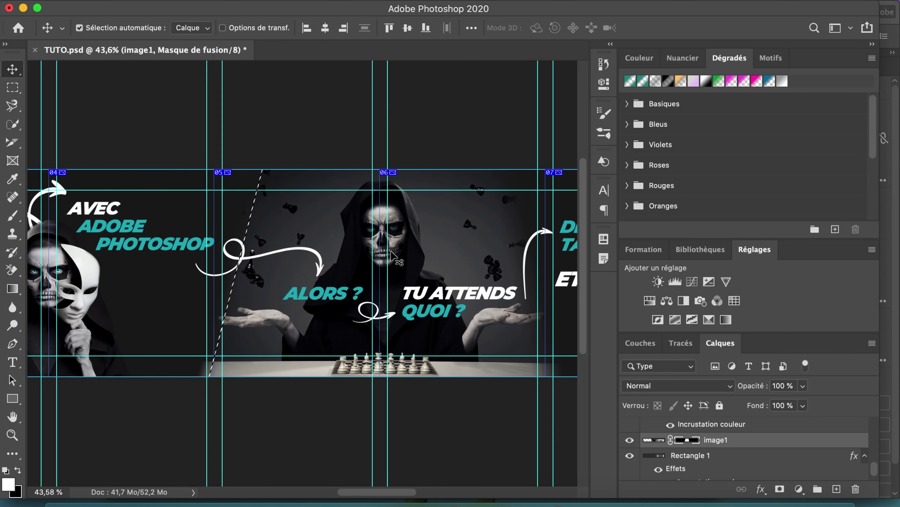
pyautogui.hscroll(-12, 392, 253)
pyautogui.click(430, 302)
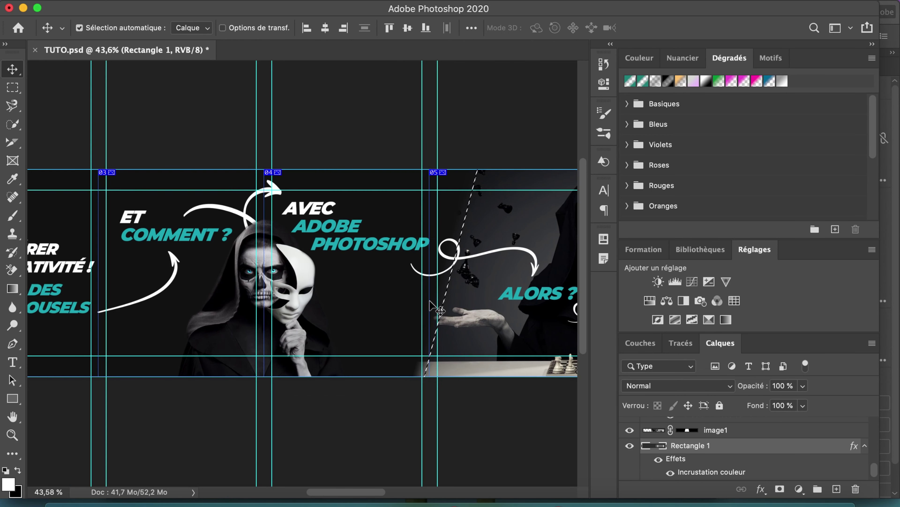
# - Add a new empty layer directly above the Rectangle 1 background layer, beneath the photo layers
pyautogui.hscroll(20, 430, 302)
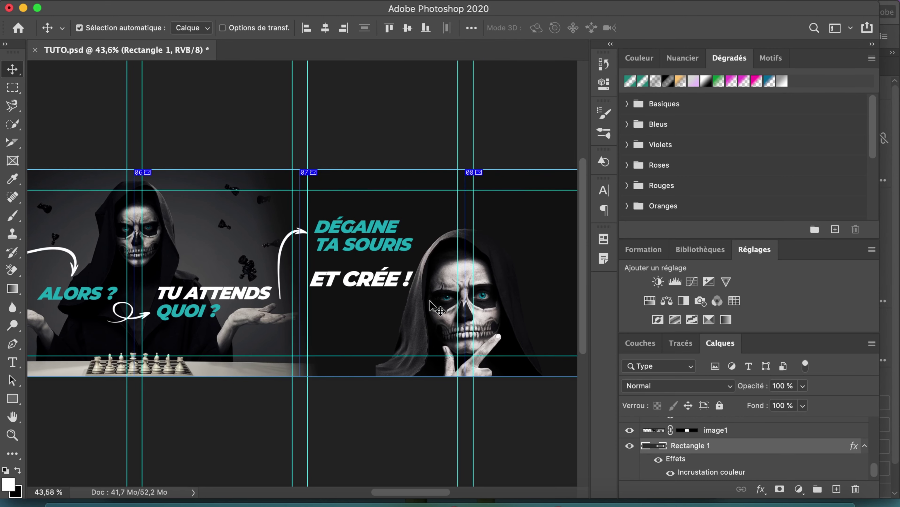
pyautogui.hscroll(6, 430, 301)
pyautogui.hscroll(-4, 430, 302)
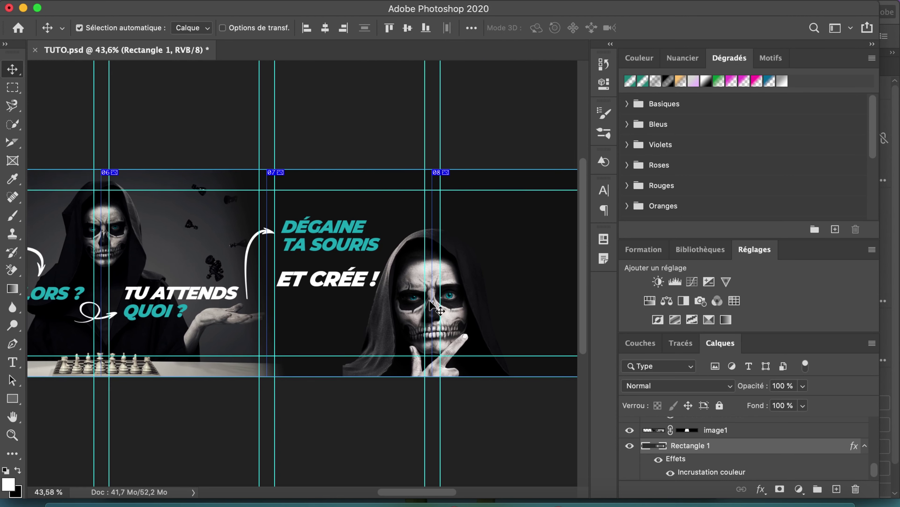
pyautogui.hscroll(-20, 430, 301)
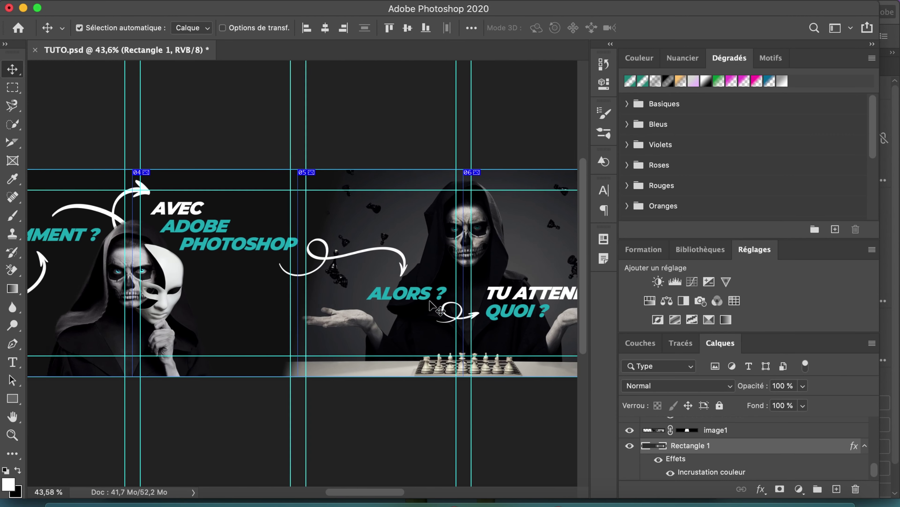
pyautogui.hscroll(-14, 430, 302)
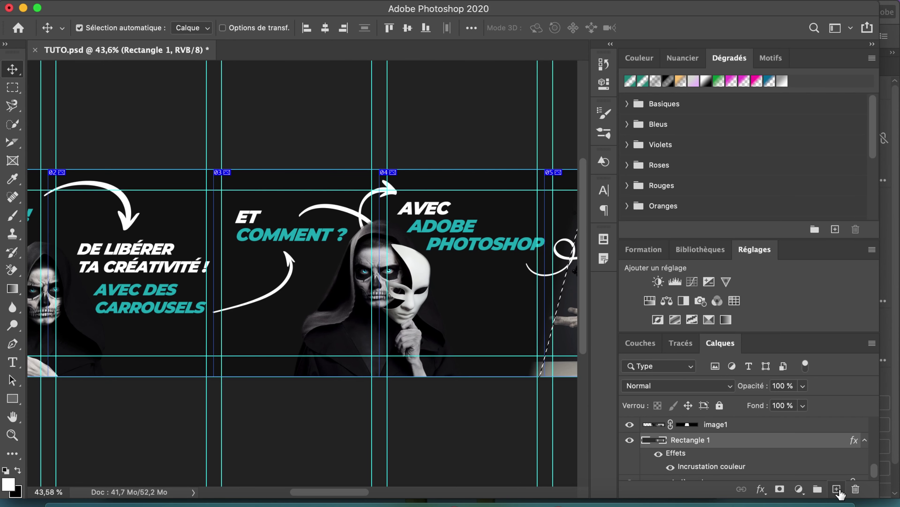
pyautogui.click(838, 489)
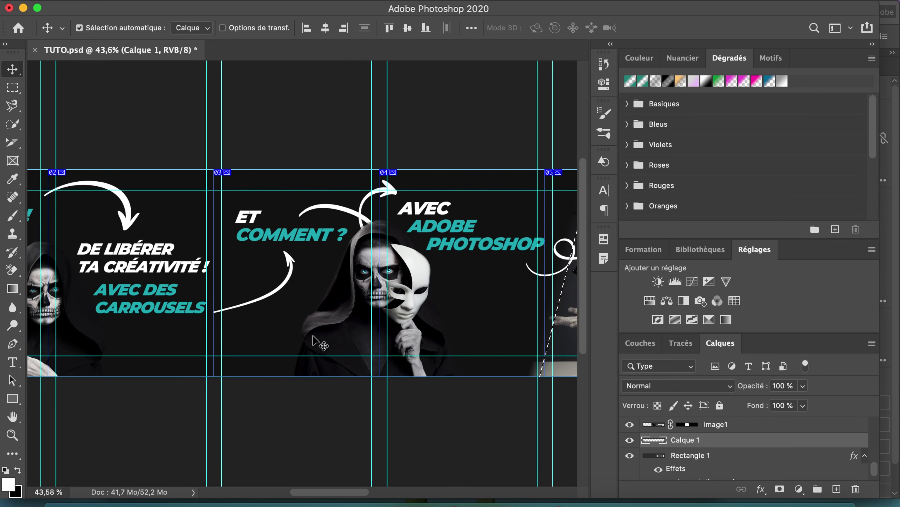
# - Set up a soft round Brush with a size of 1301 px and 0% hardness
pyautogui.hscroll(-5, 313, 340)
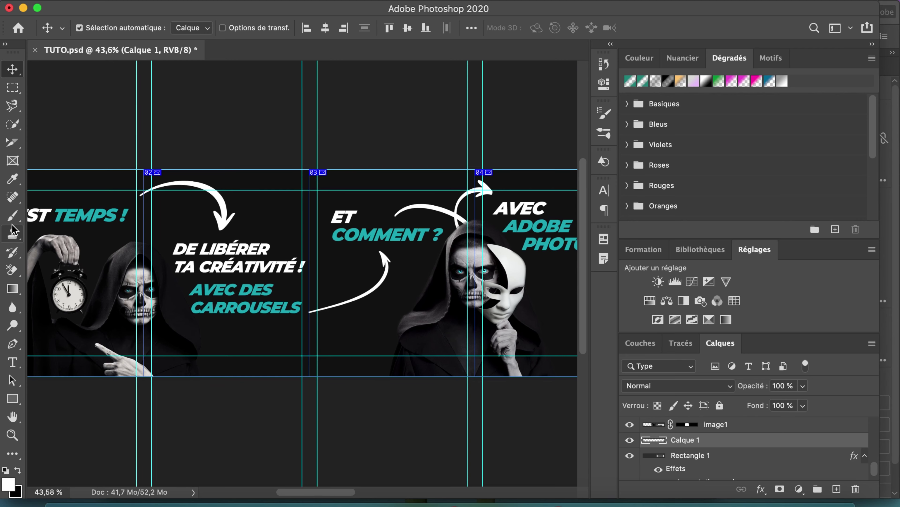
pyautogui.click(12, 215)
pyautogui.click(101, 28)
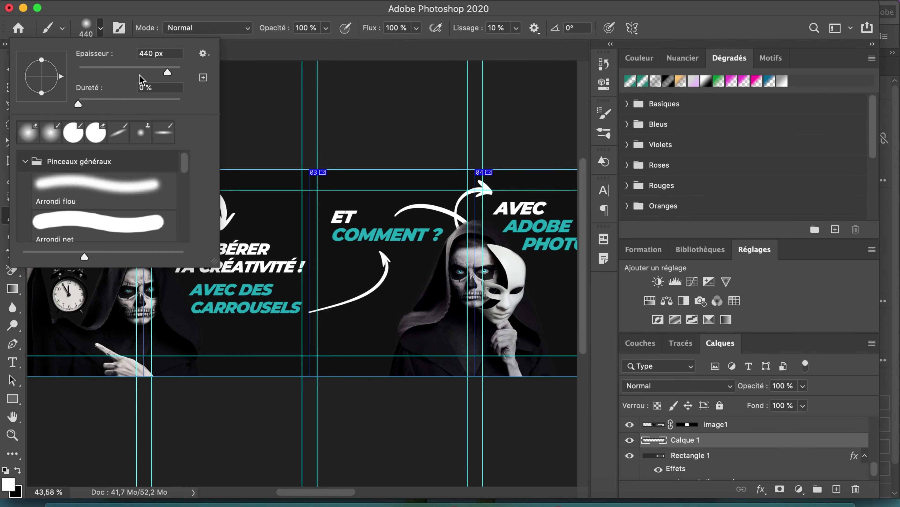
pyautogui.moveTo(169, 72); pyautogui.dragTo(173, 72)
pyautogui.click(170, 88)
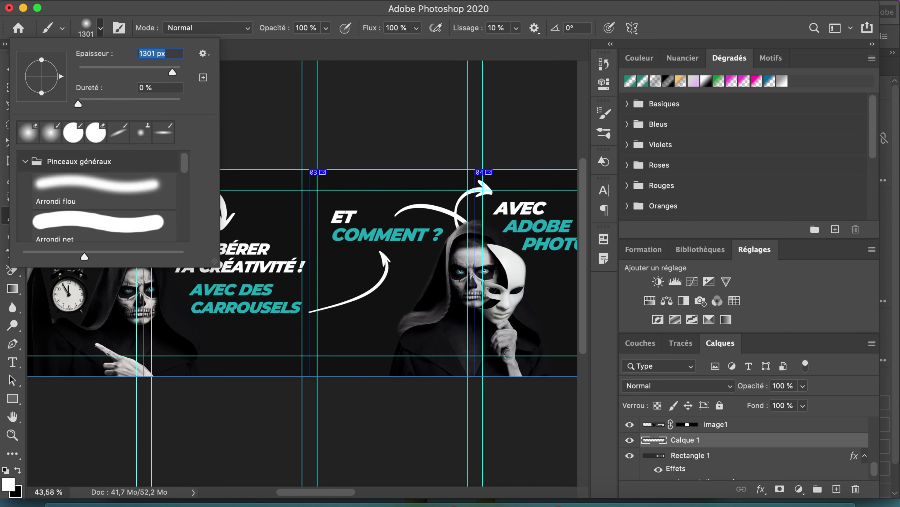
# - Paint a soft dark grey glow on the new layer behind the clock figure on slides 1 to 2 and the masked figure on slides 3 to 4
pyautogui.hscroll(-8, 231, 213)
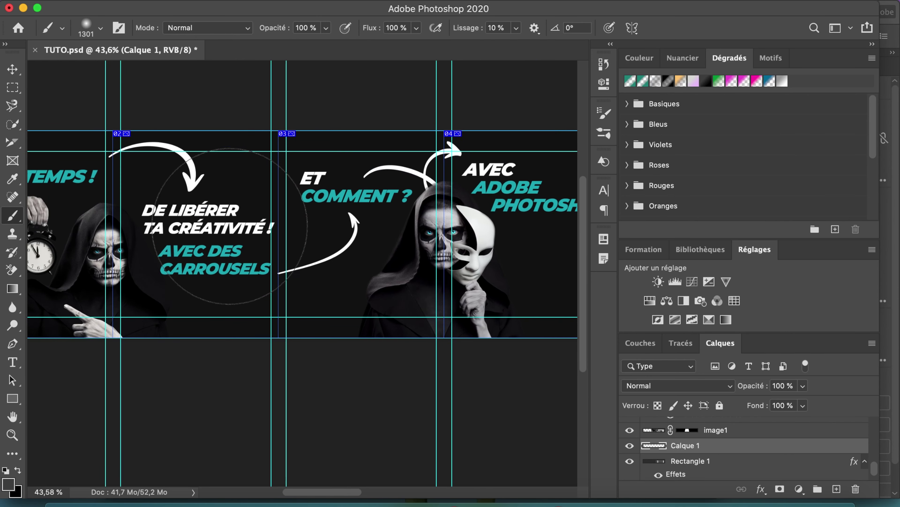
pyautogui.hscroll(-5, 230, 226)
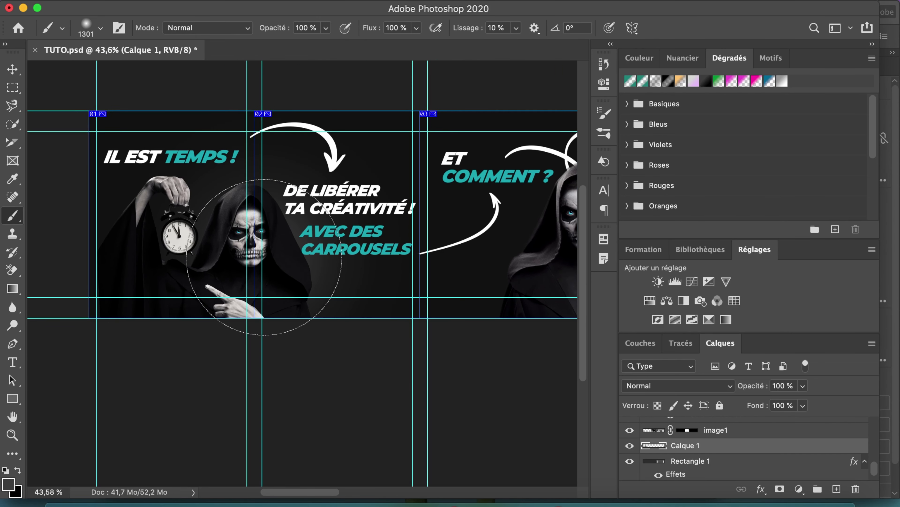
pyautogui.moveTo(219, 323)
pyautogui.mouseDown()
pyautogui.moveTo(197, 285)
pyautogui.moveTo(236, 264)
pyautogui.moveTo(260, 273)
pyautogui.moveTo(320, 329)
pyautogui.mouseUp()
pyautogui.hscroll(5, 320, 329)
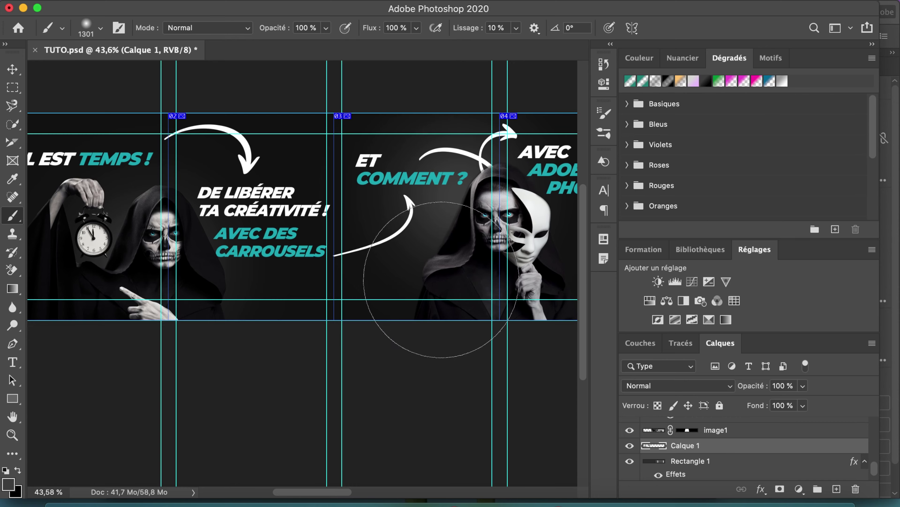
pyautogui.hscroll(10, 426, 281)
pyautogui.hscroll(5, 439, 283)
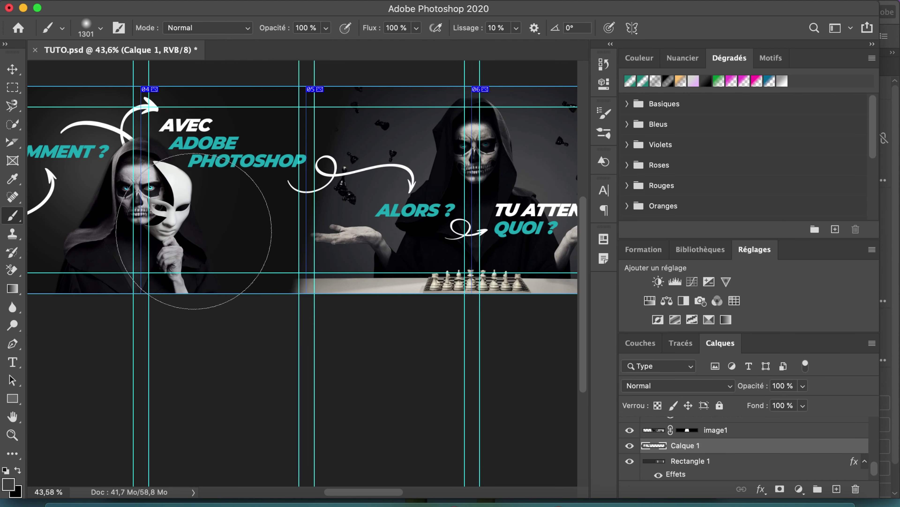
pyautogui.hscroll(-8, 313, 382)
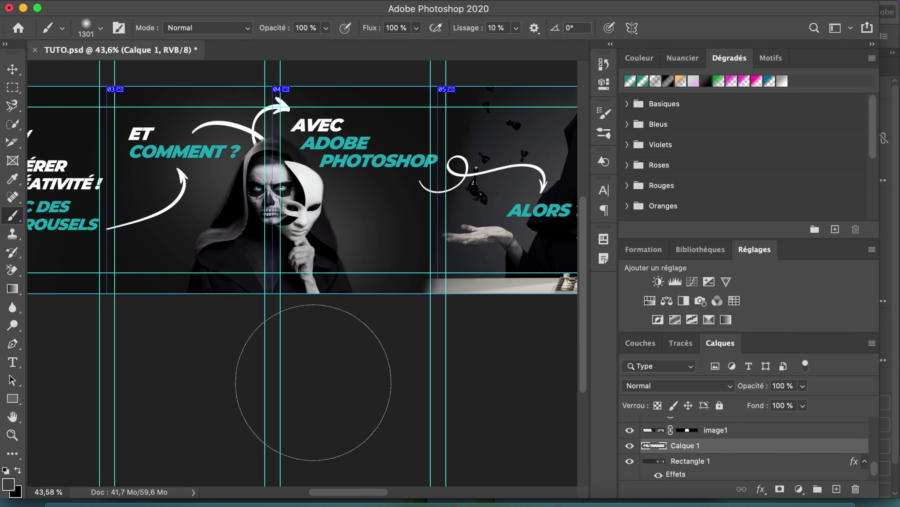
# - Paint the same soft dark grey glow behind the hooded skull figure on slides 7 and 8
pyautogui.hscroll(7, 301, 382)
pyautogui.hscroll(20, 313, 382)
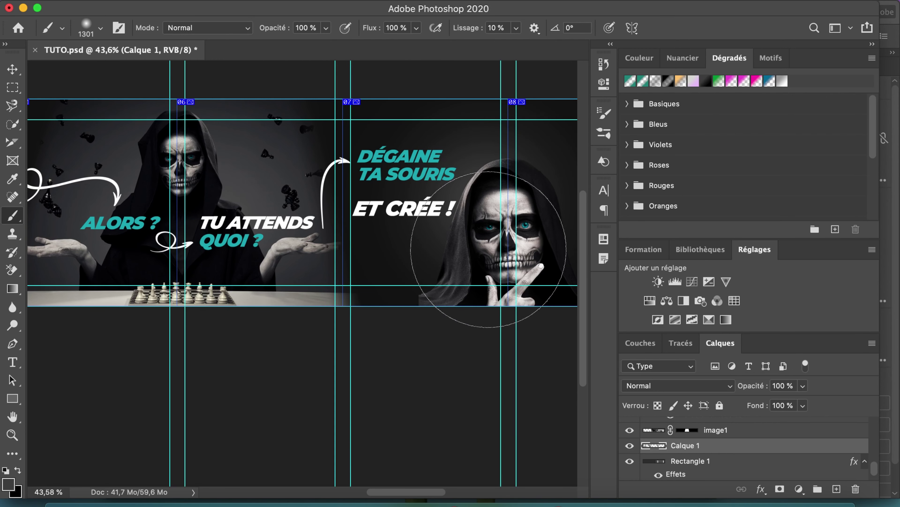
pyautogui.scroll(-4, 488, 250)
pyautogui.hscroll(9, 475, 230)
# - Examine the painted grey glow behind the figures and its blend with the chessboard photo across all the slides
pyautogui.hscroll(-10, 381, 332)
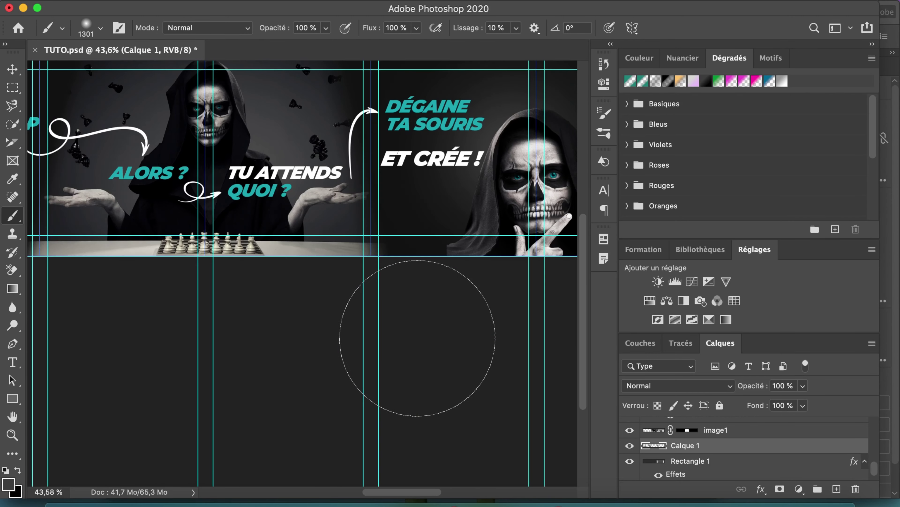
pyautogui.hscroll(-20, 417, 338)
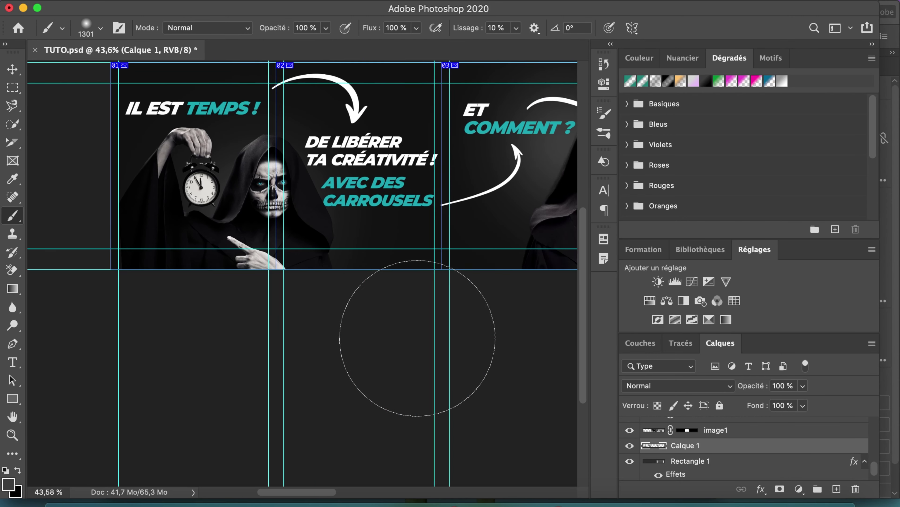
pyautogui.hscroll(-10, 417, 338)
pyautogui.scroll(4, 417, 337)
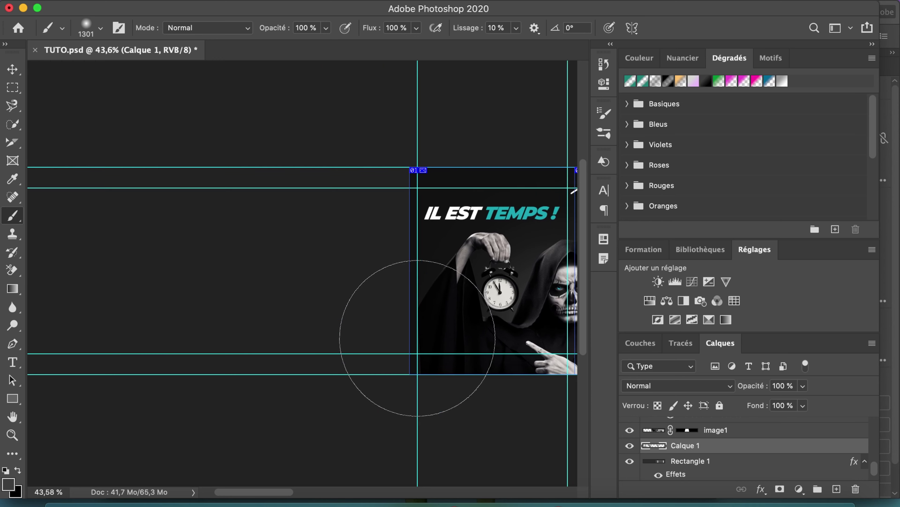
pyautogui.hscroll(12, 414, 333)
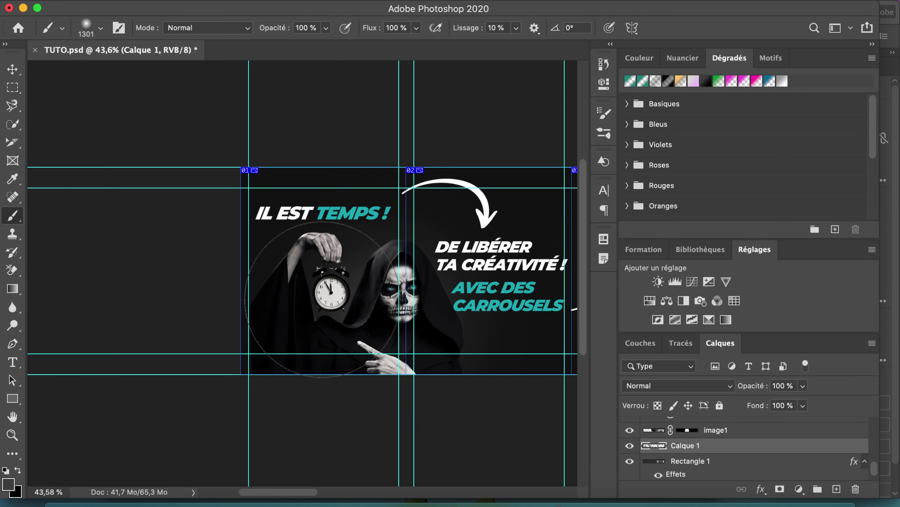
pyautogui.hscroll(8, 473, 463)
pyautogui.scroll(-3, 472, 463)
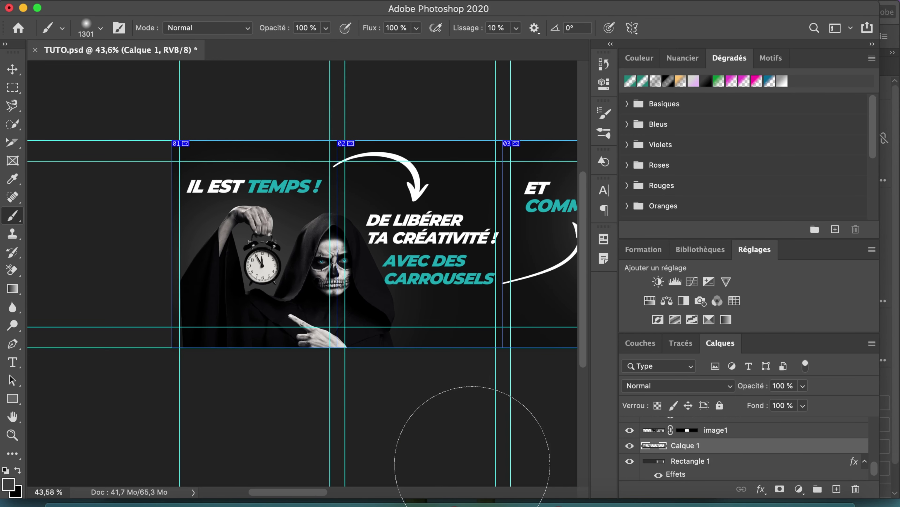
pyautogui.hscroll(20, 472, 463)
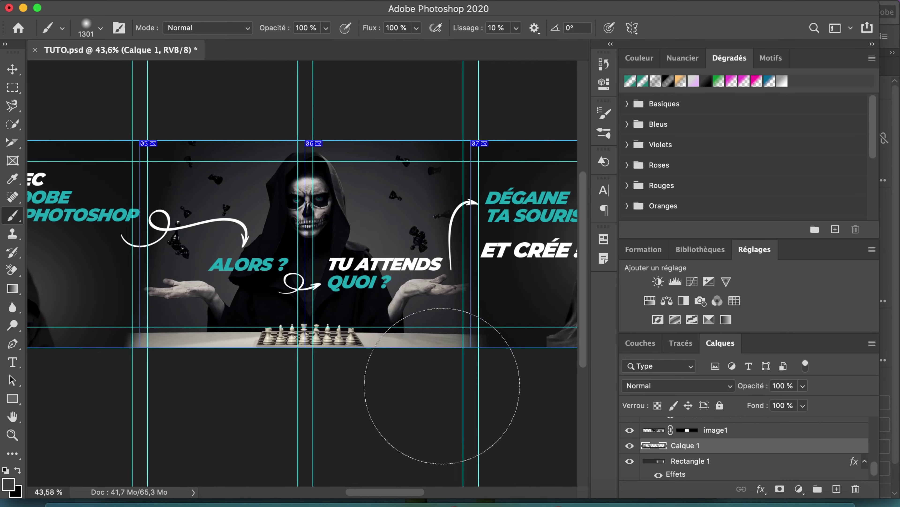
pyautogui.hscroll(-6, 442, 385)
pyautogui.hscroll(19, 440, 429)
pyautogui.hscroll(-20, 440, 433)
pyautogui.scroll(2, 391, 442)
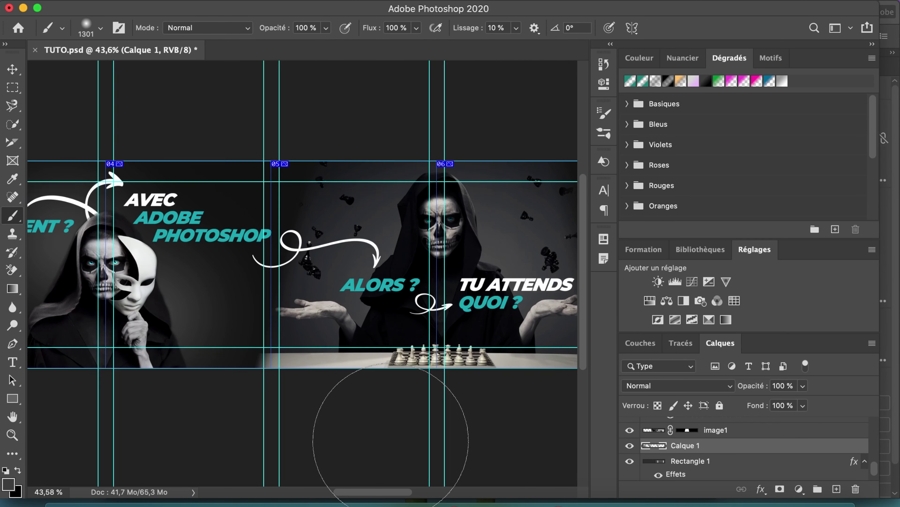
pyautogui.press('v')
pyautogui.scroll(-3, 391, 442)
pyautogui.hscroll(-20, 252, 413)
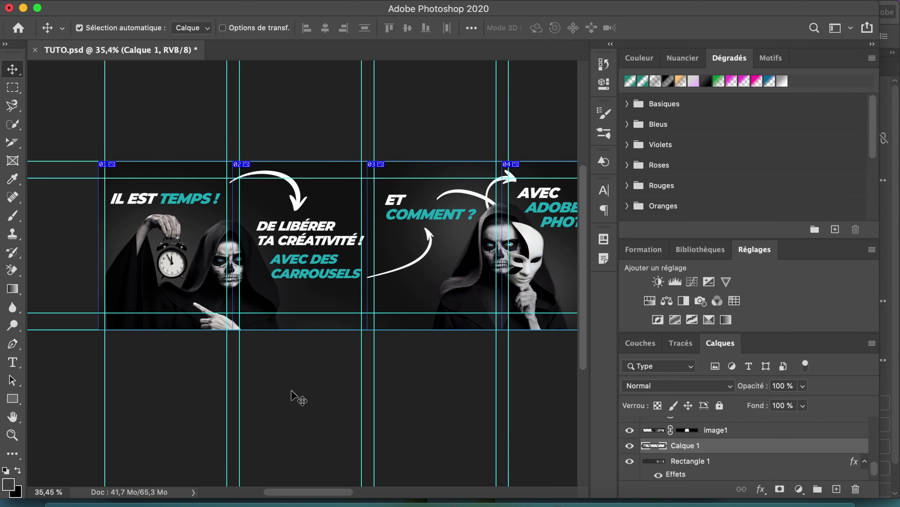
pyautogui.hscroll(3, 290, 390)
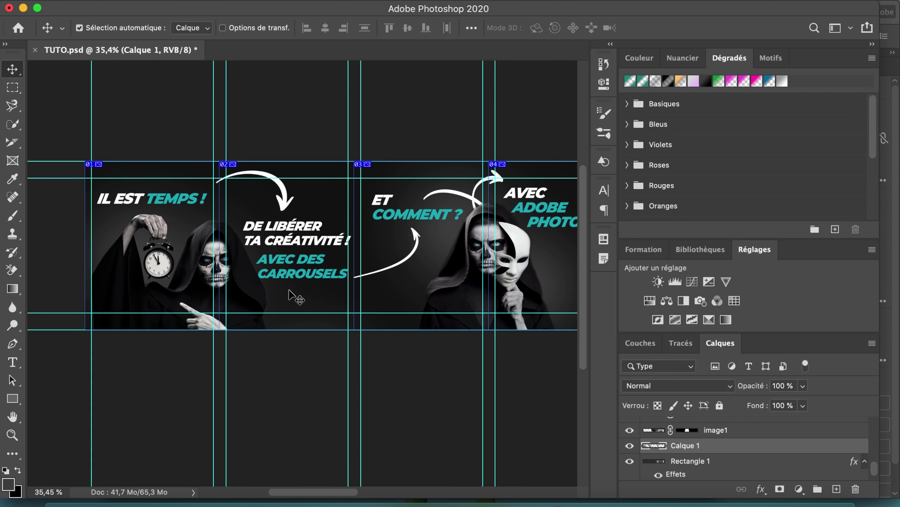
# - Export the sliced carousel with Save for Web as JPEG at quality 85, including all slices
pyautogui.click(119, 8)
pyautogui.moveTo(168, 207)
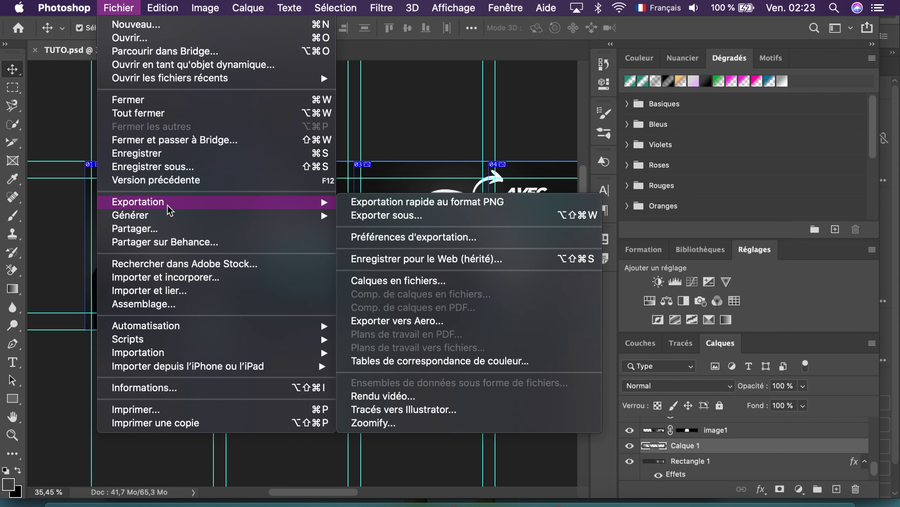
pyautogui.click(471, 261)
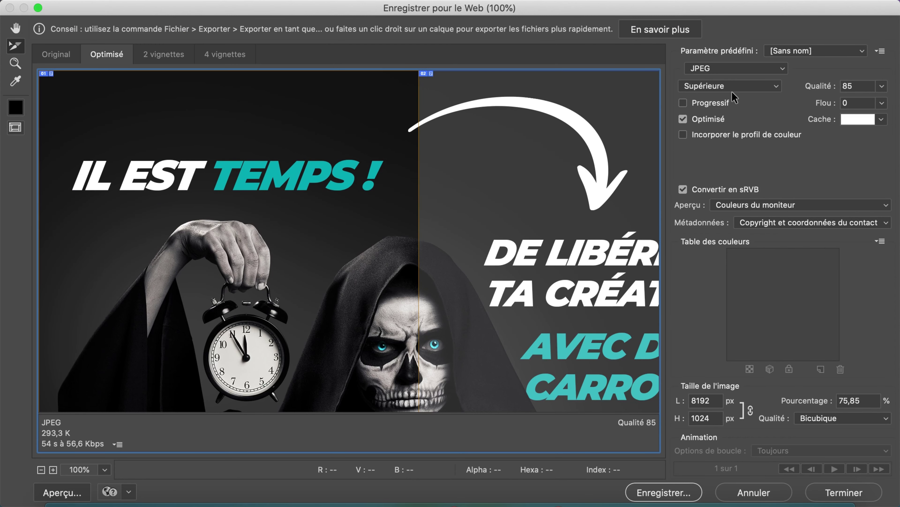
pyautogui.click(690, 492)
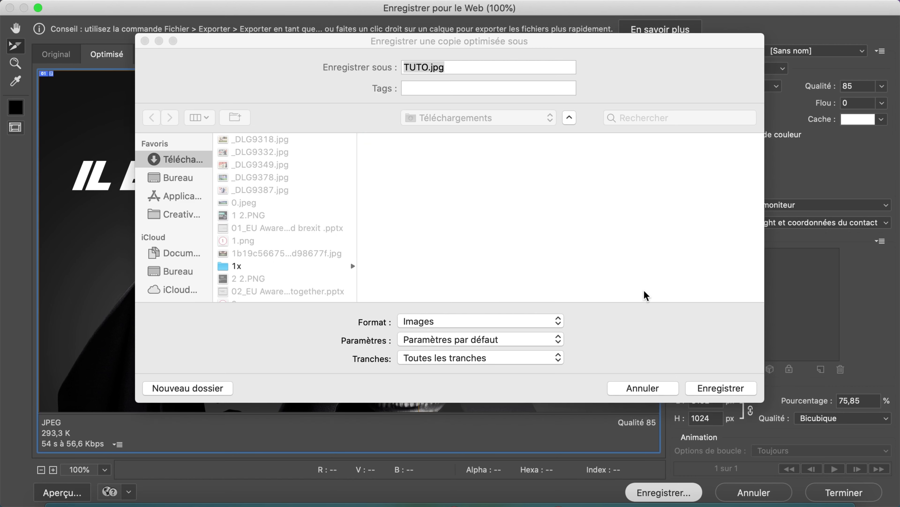